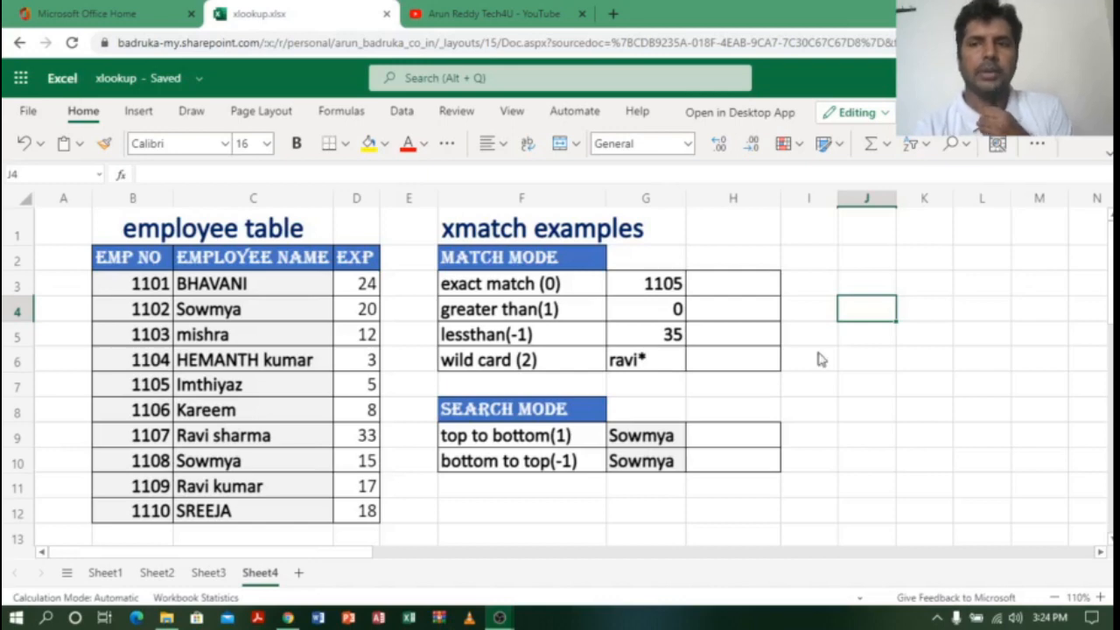
click(734, 340)
click(874, 371)
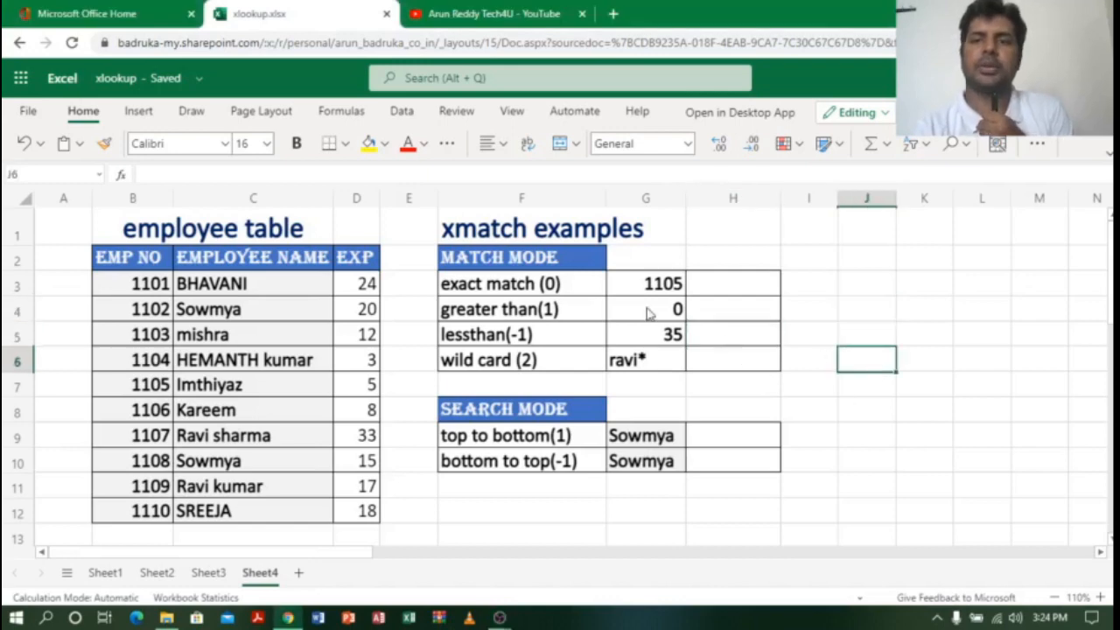
click(573, 238)
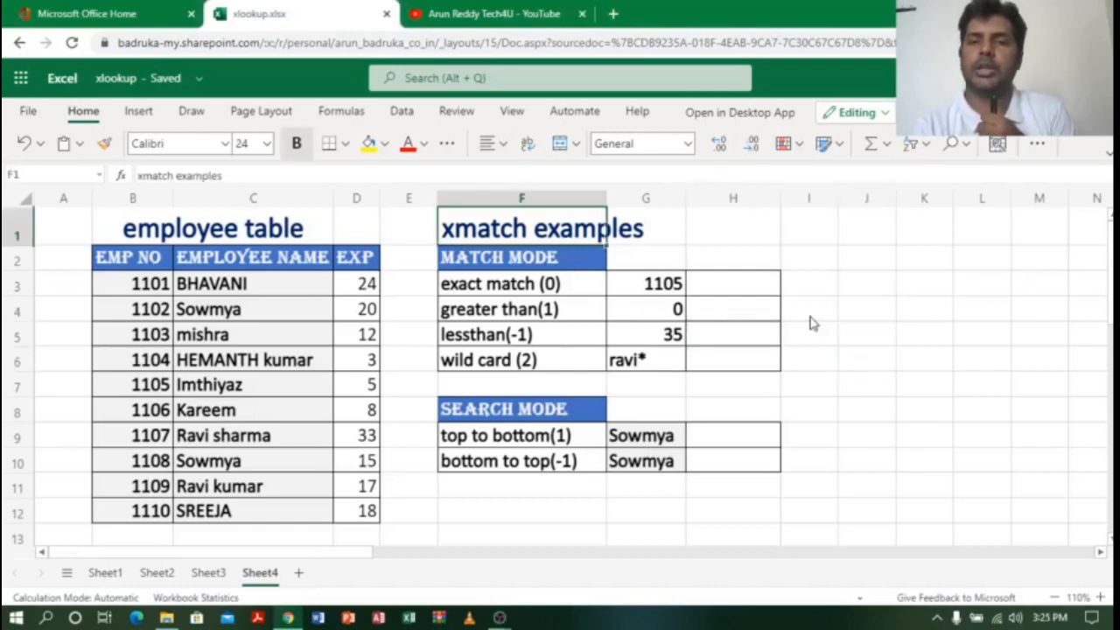
click(879, 334)
click(556, 248)
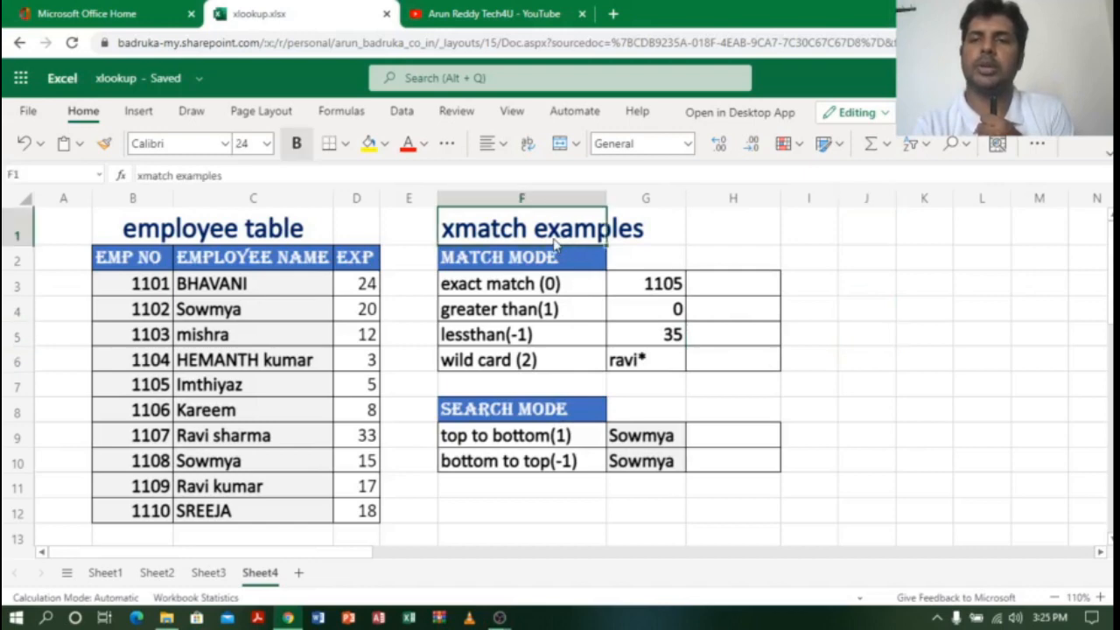
click(563, 316)
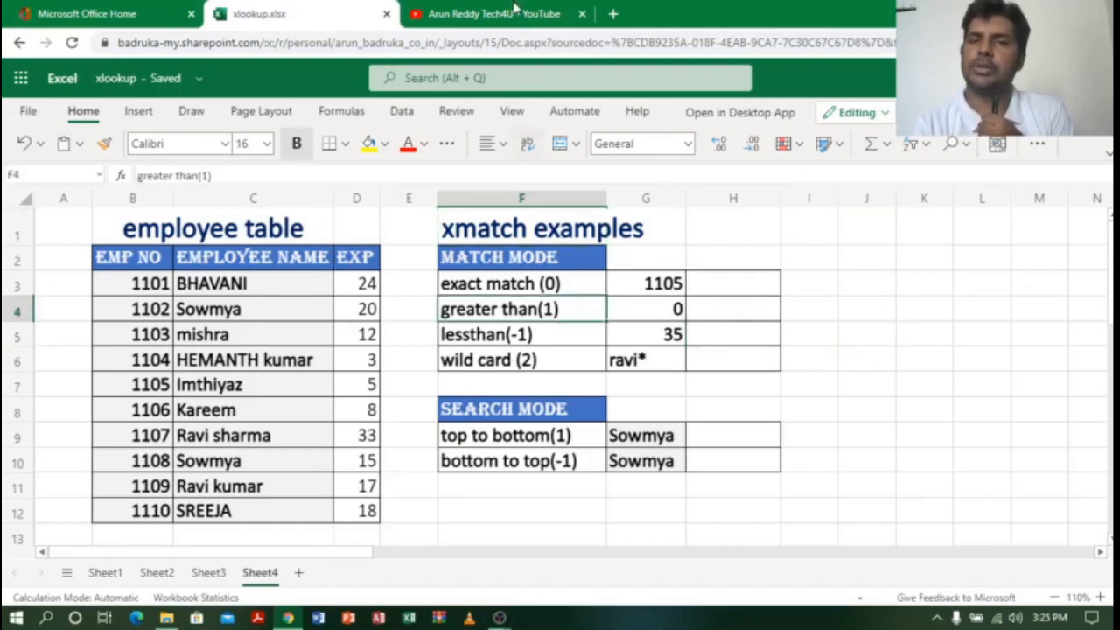
- Look over the channel's created playlists on YouTube, including the Excel ones, and return to the xlookup workbook
click(494, 13)
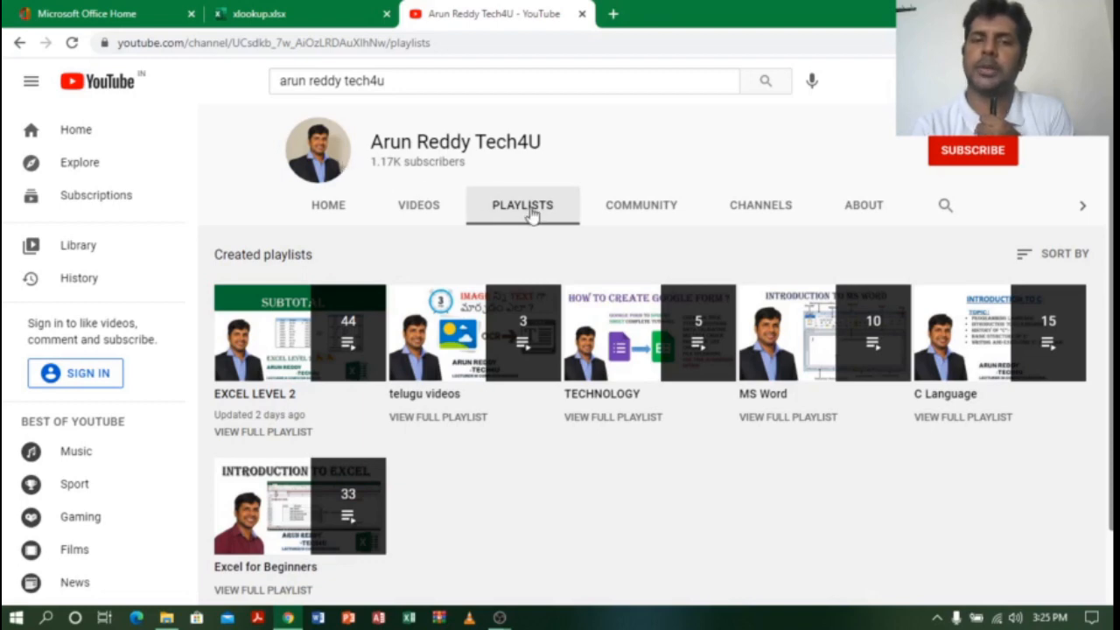
mouse_move(275, 538)
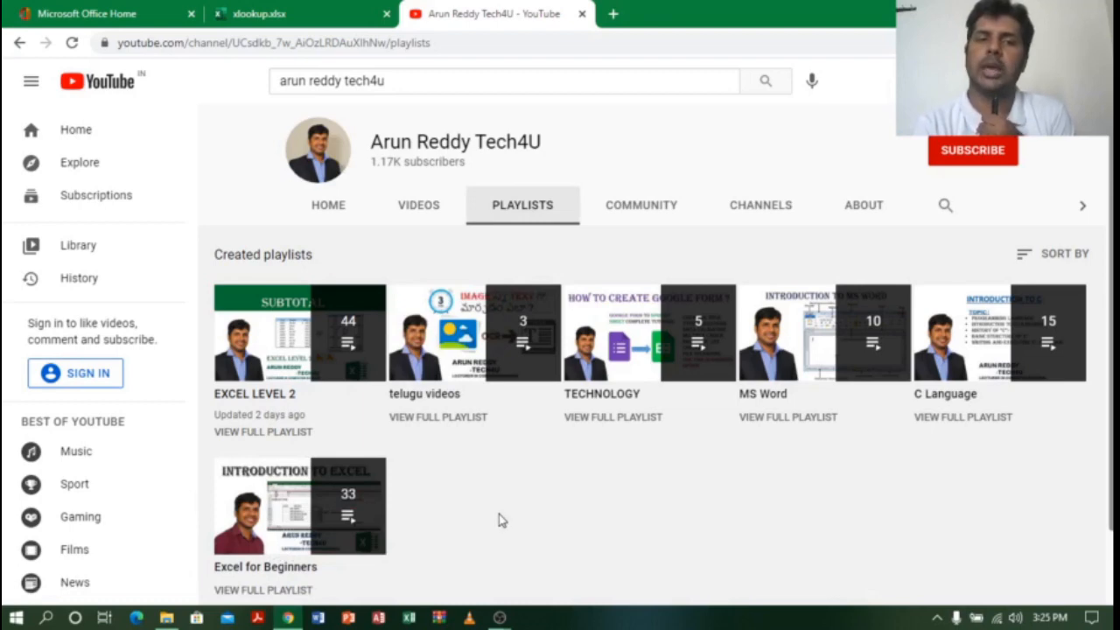
mouse_move(229, 352)
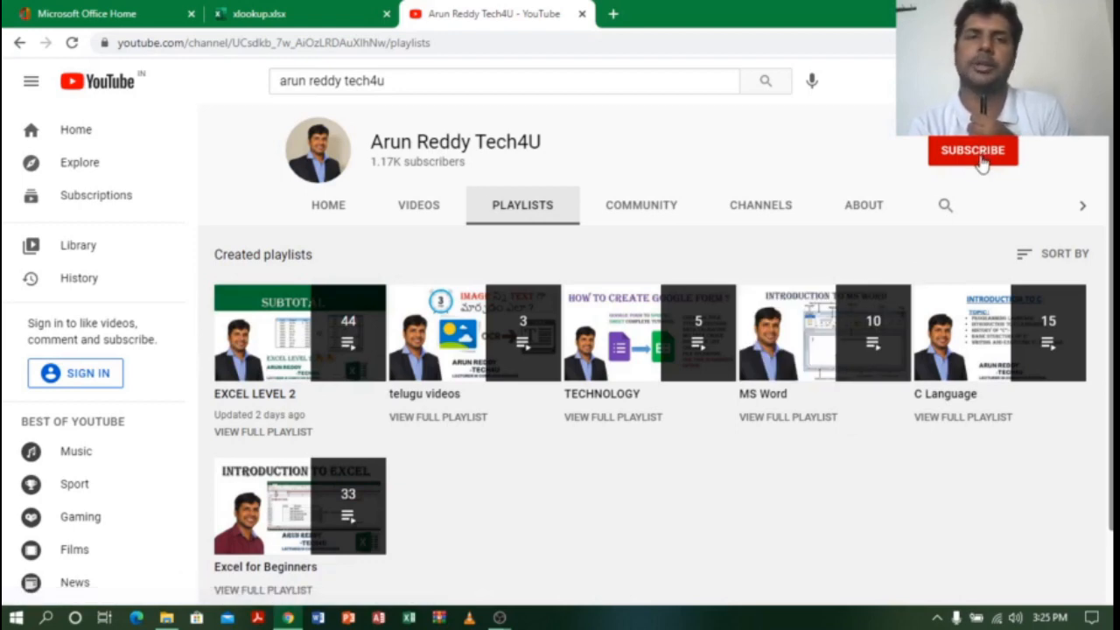
click(282, 16)
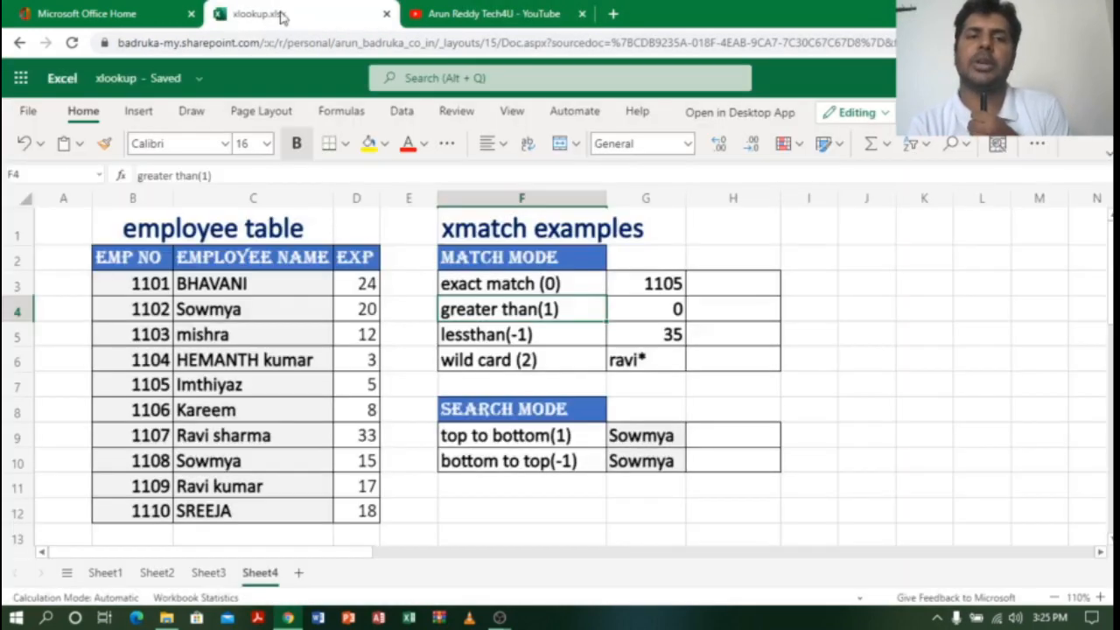
- Examine the employee table on Sheet4, covering its employee number, employee name and experience columns
click(144, 227)
click(151, 201)
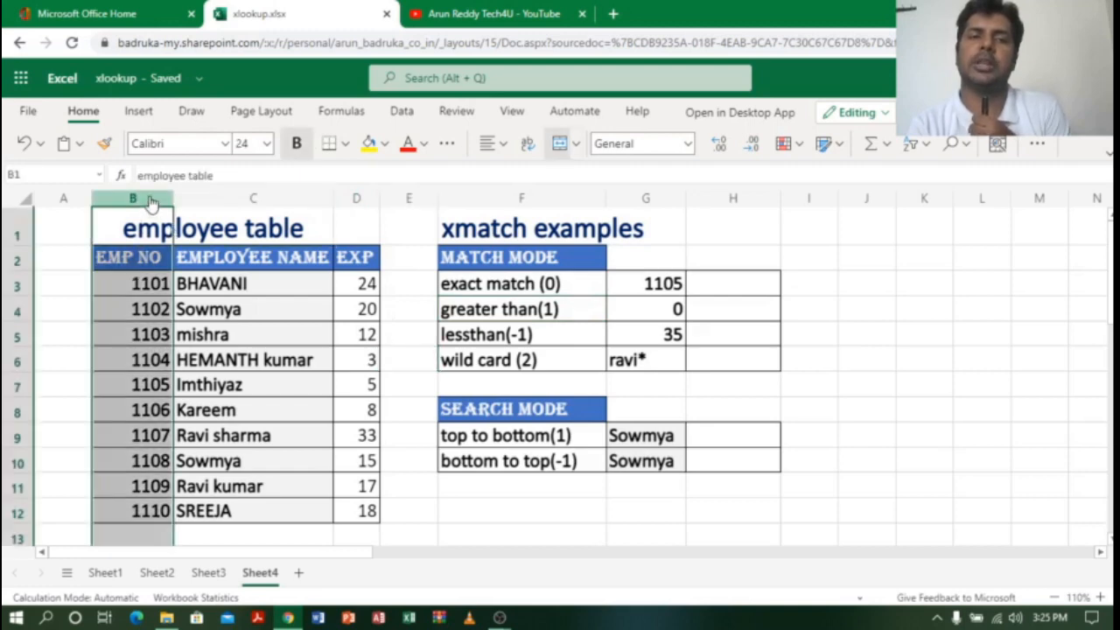
click(226, 201)
click(357, 202)
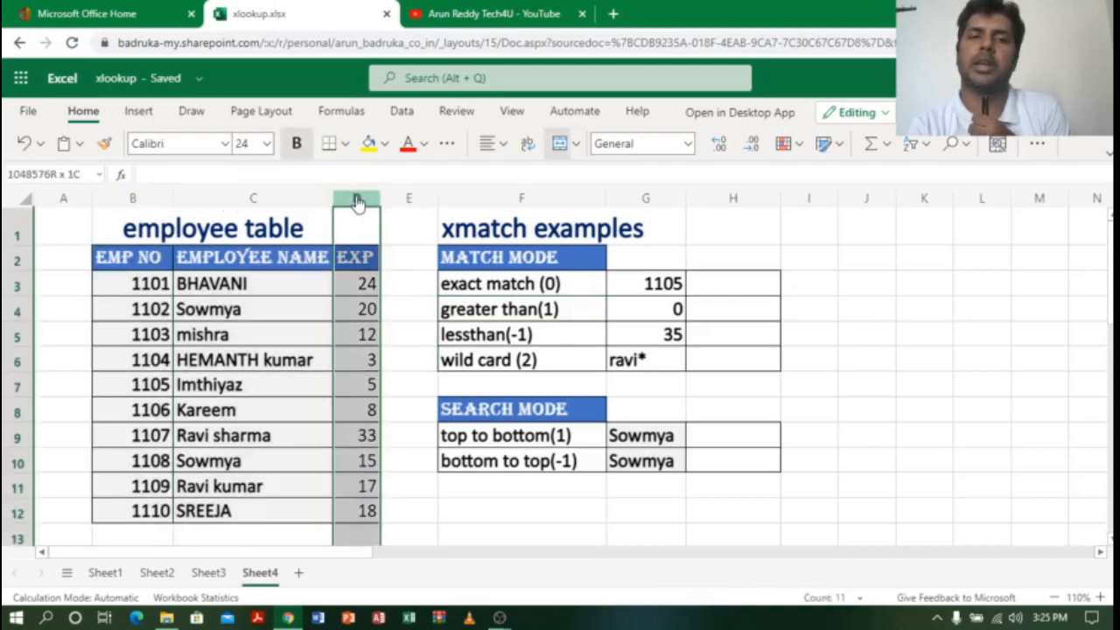
click(690, 360)
click(276, 318)
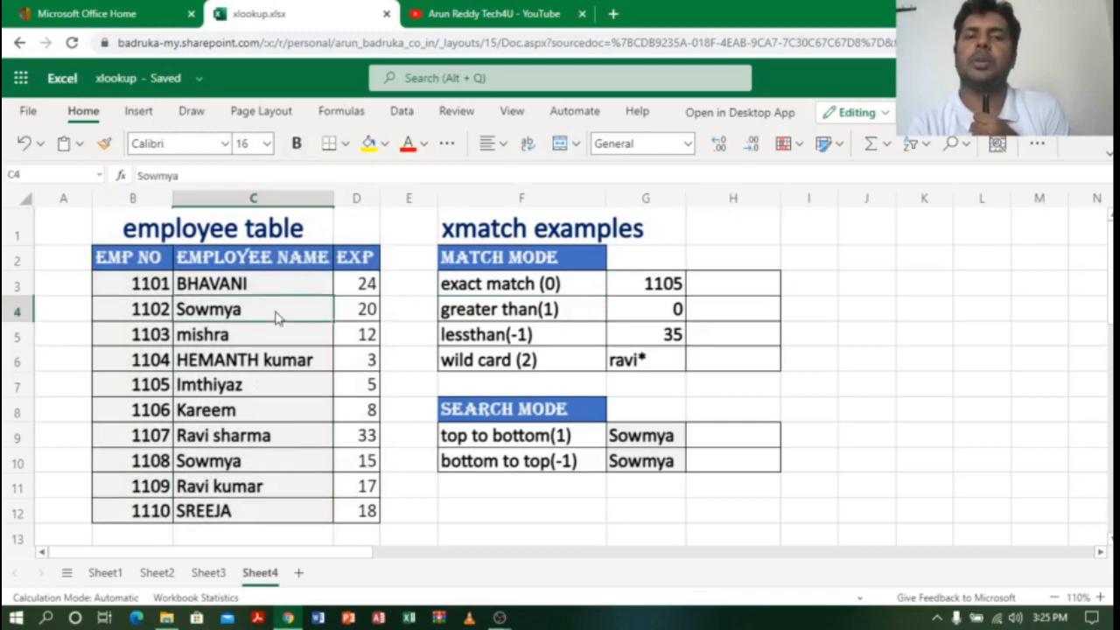
click(504, 231)
drag(114, 260, 341, 522)
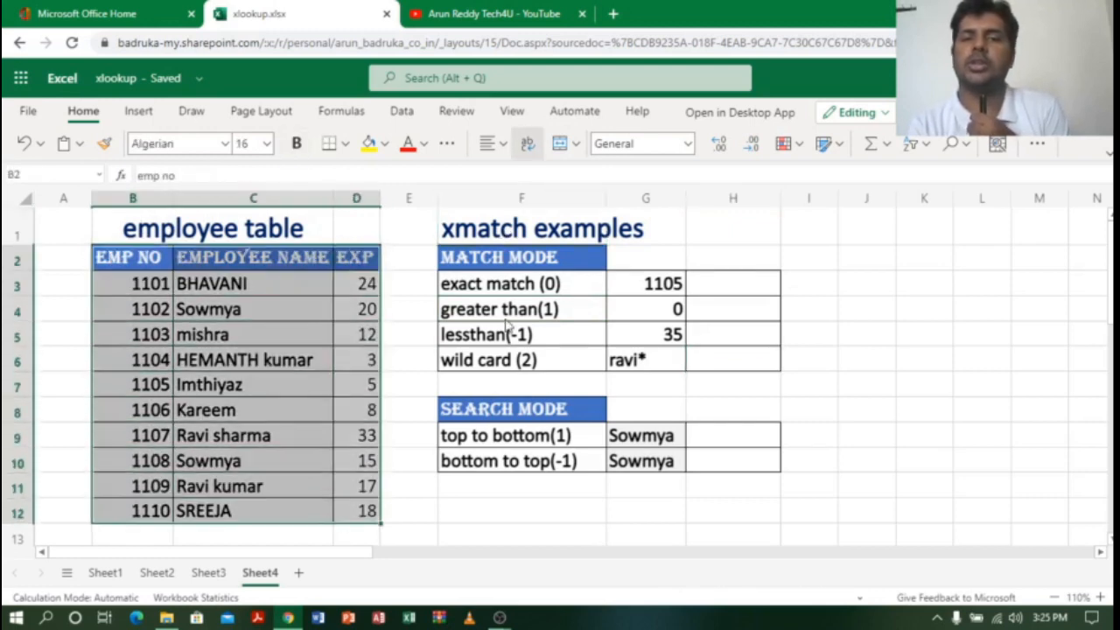
- Examine the match mode and search mode options listed in the xmatch examples, including the code number of each option
click(530, 307)
click(550, 257)
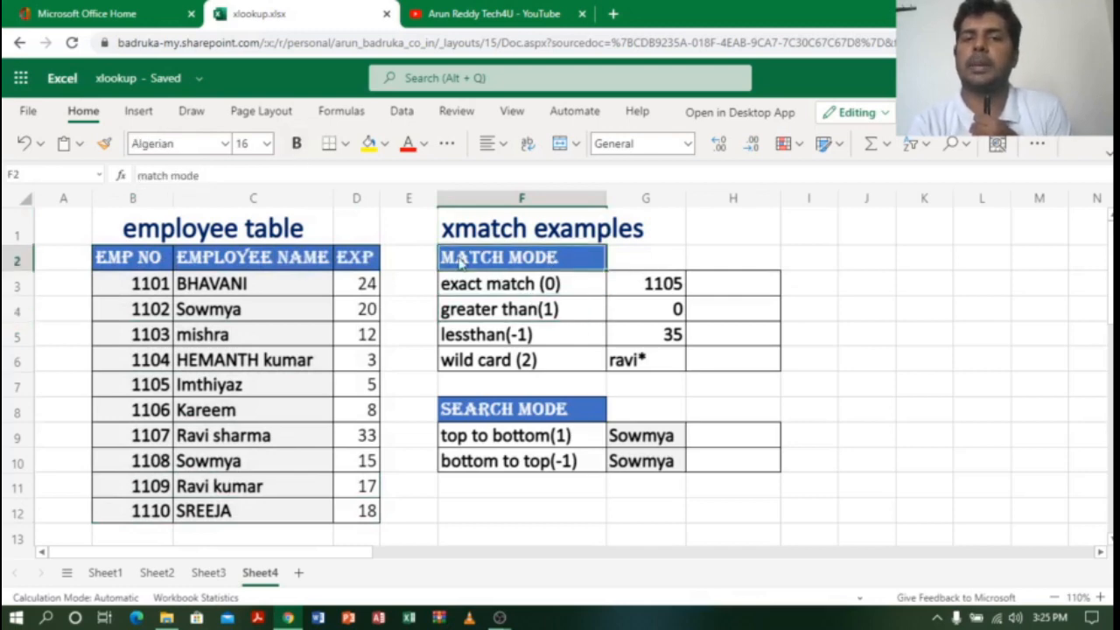
click(547, 419)
drag(544, 289, 552, 360)
drag(536, 432, 536, 472)
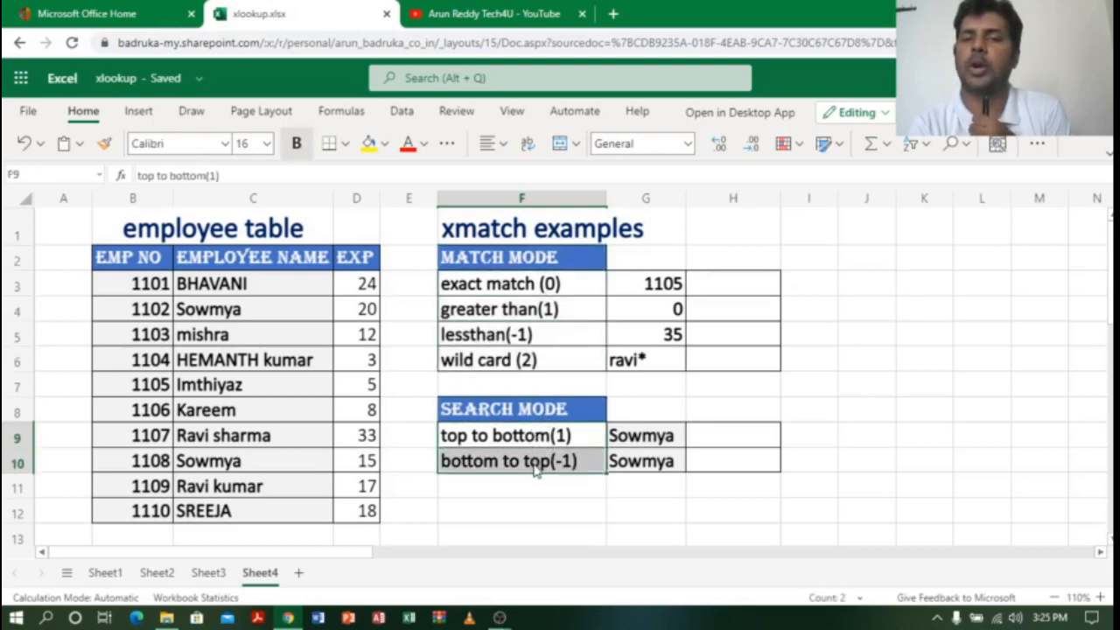
click(547, 289)
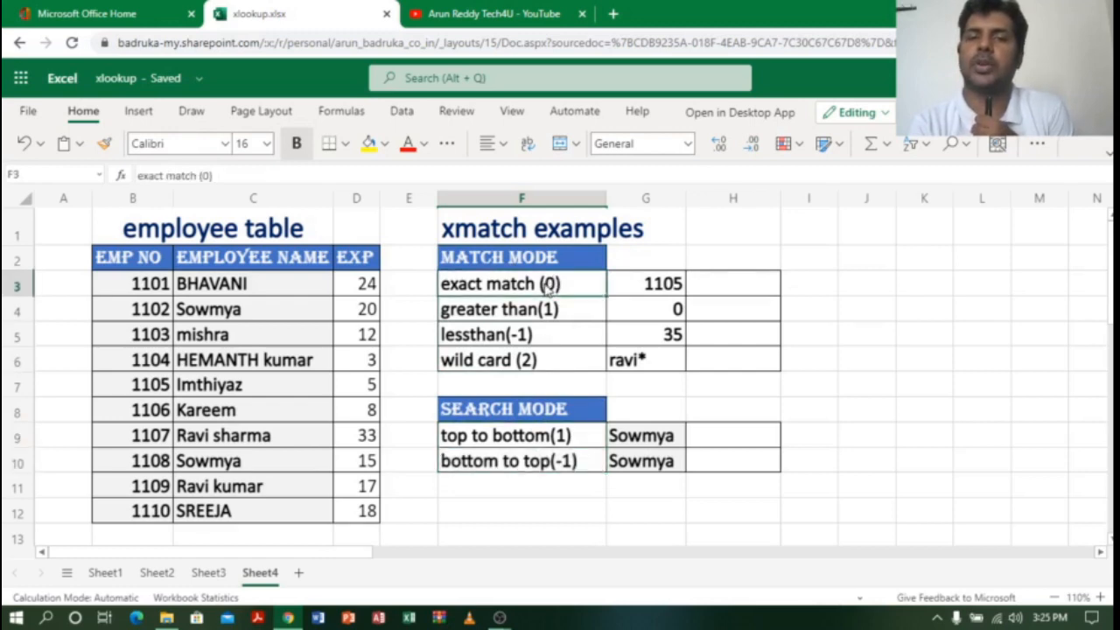
drag(547, 289, 558, 361)
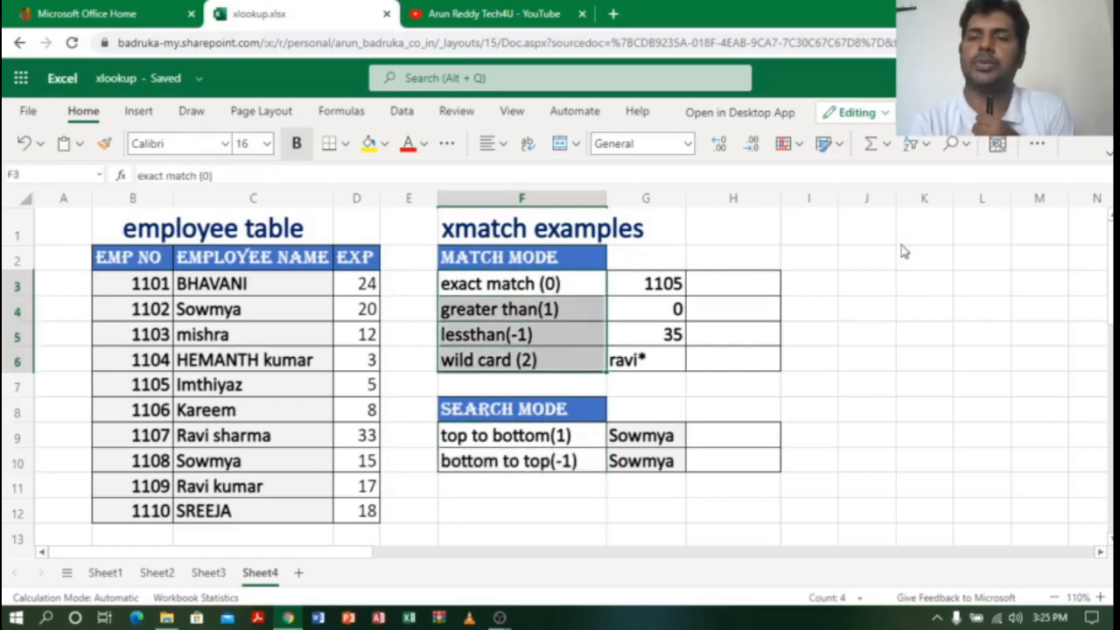
click(891, 313)
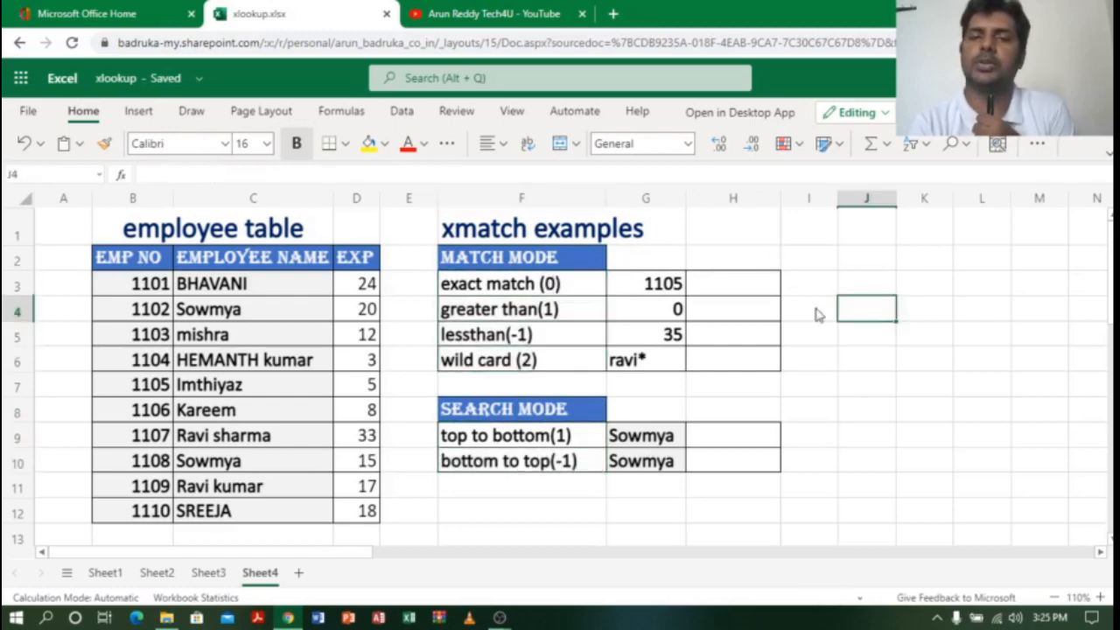
click(490, 291)
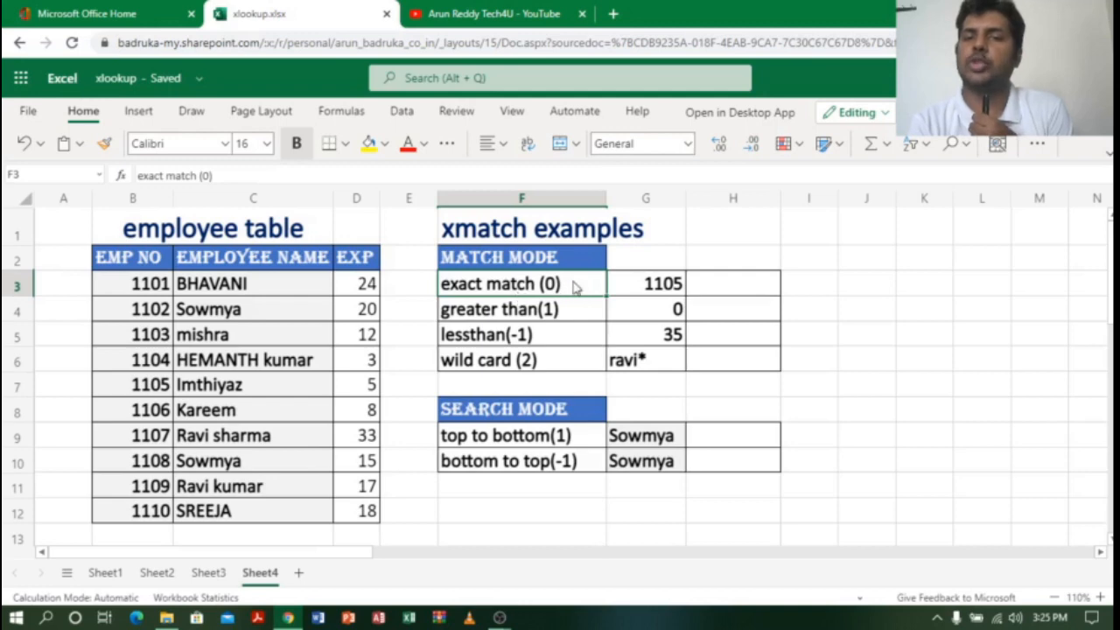
click(480, 319)
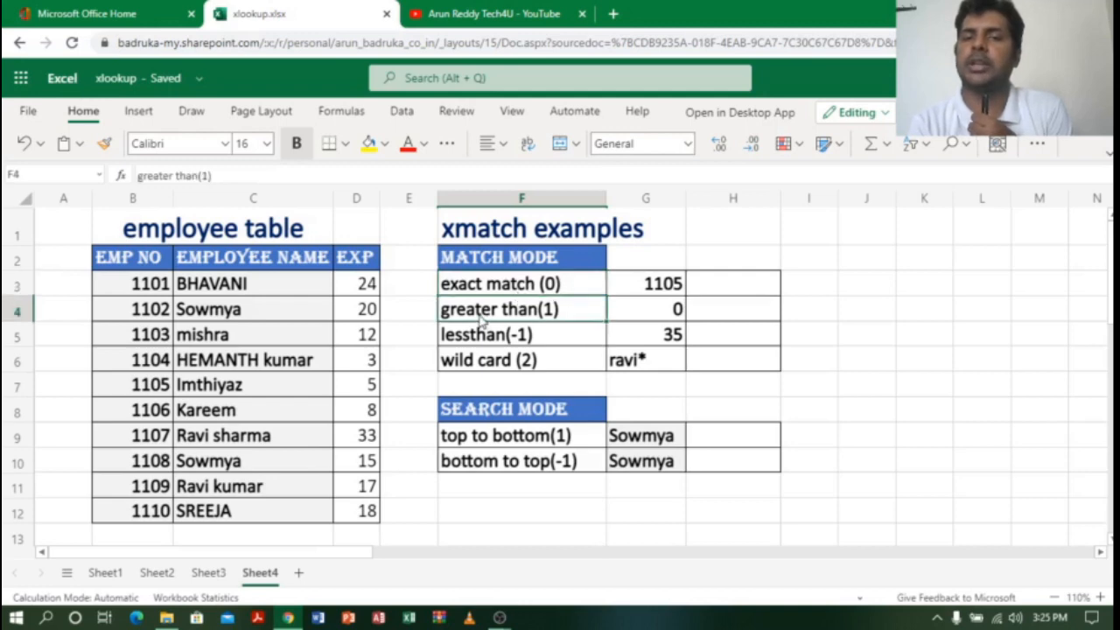
click(450, 341)
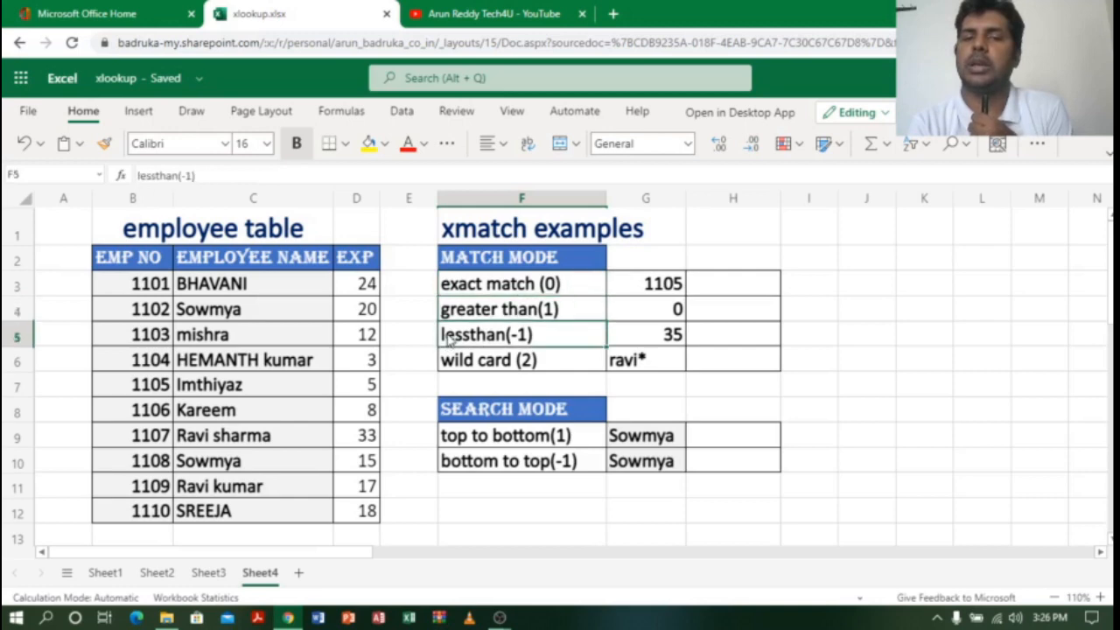
click(466, 364)
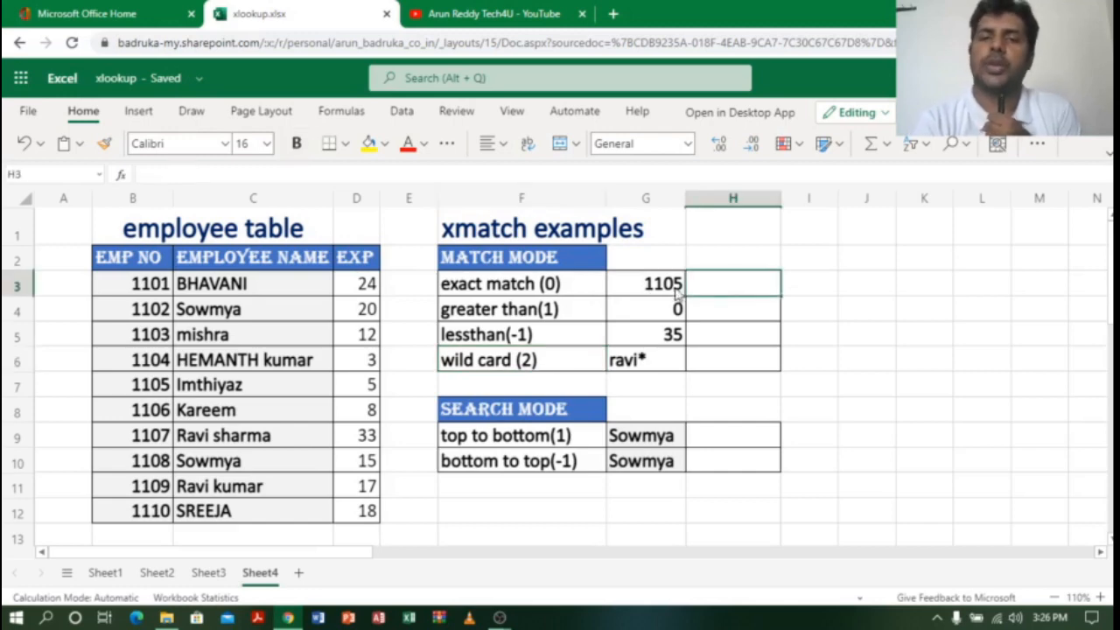
- Begin an XMATCH formula in H3 for the exact match example, using G3 as the lookup value
click(674, 294)
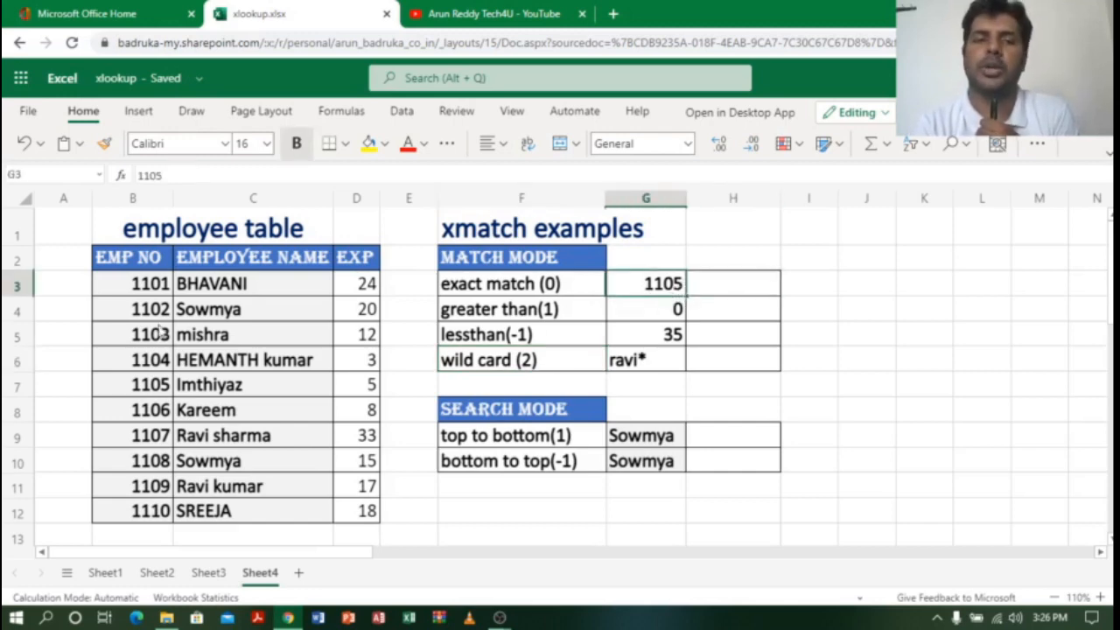
drag(160, 289, 162, 518)
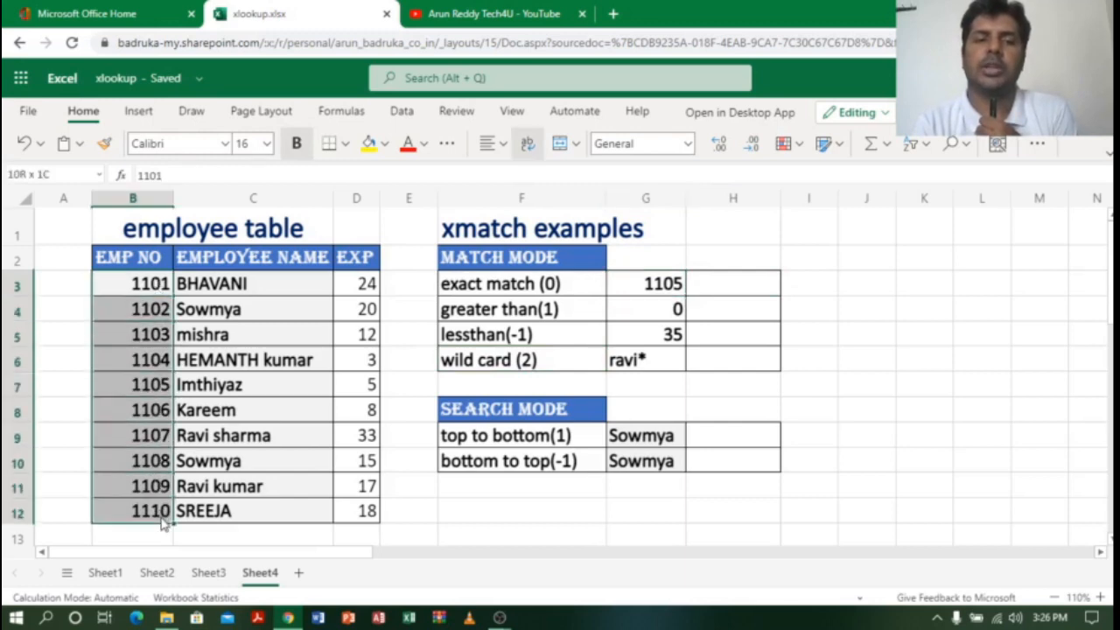
click(665, 292)
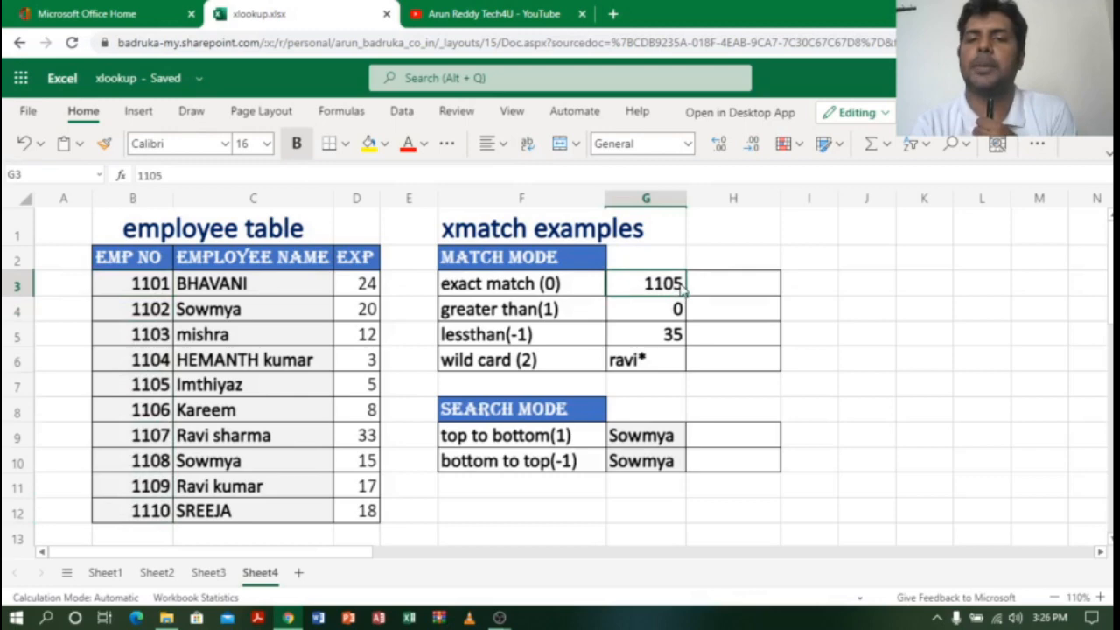
click(740, 285)
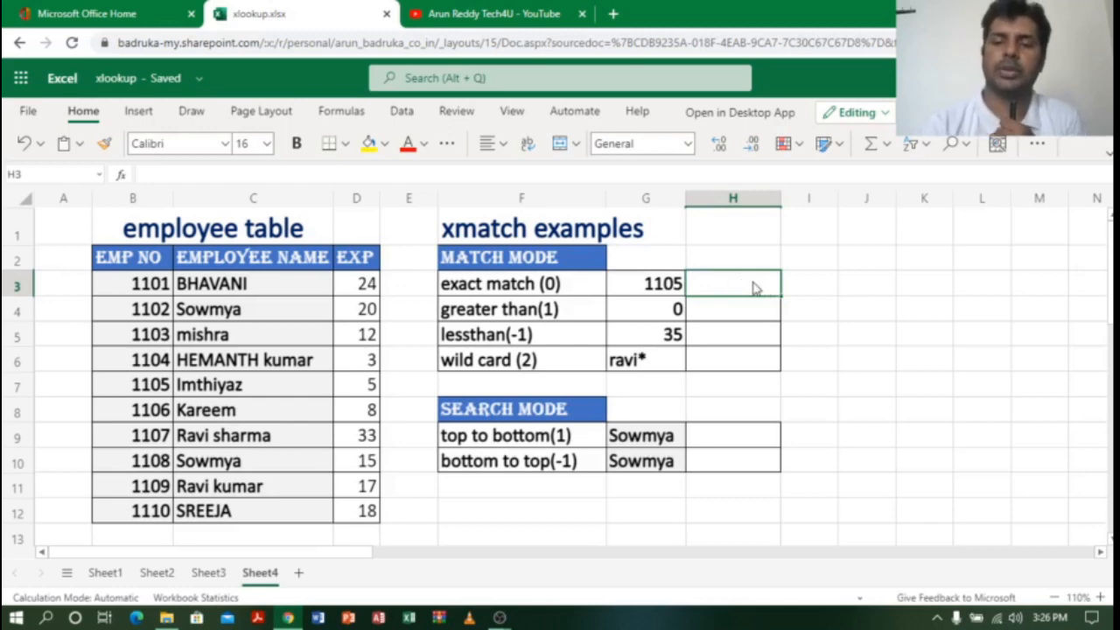
text(=xma)
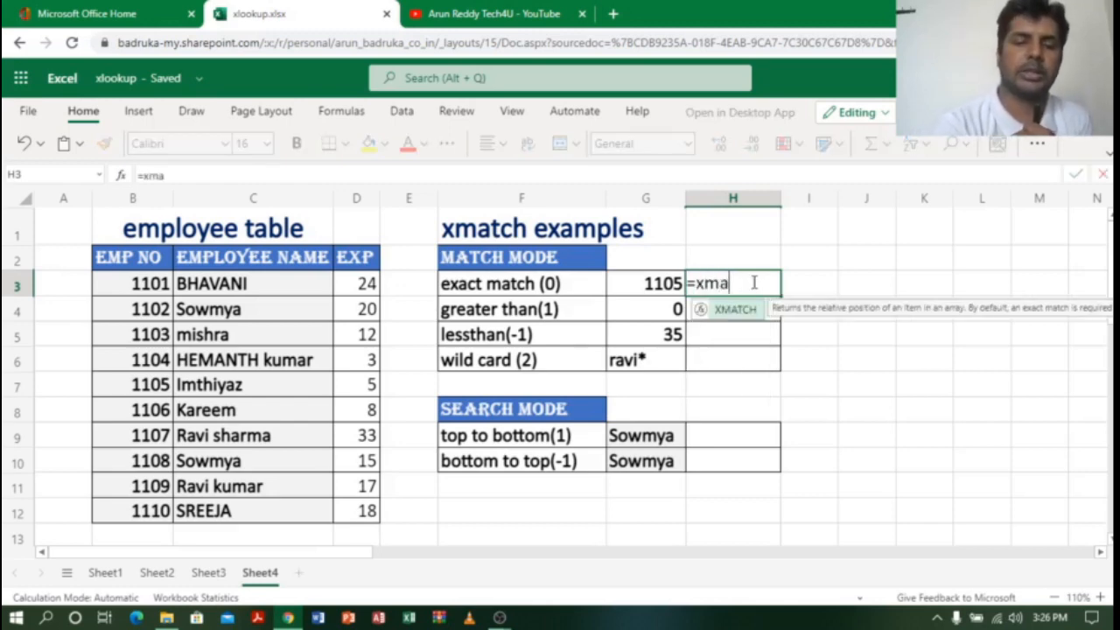
text(tch)
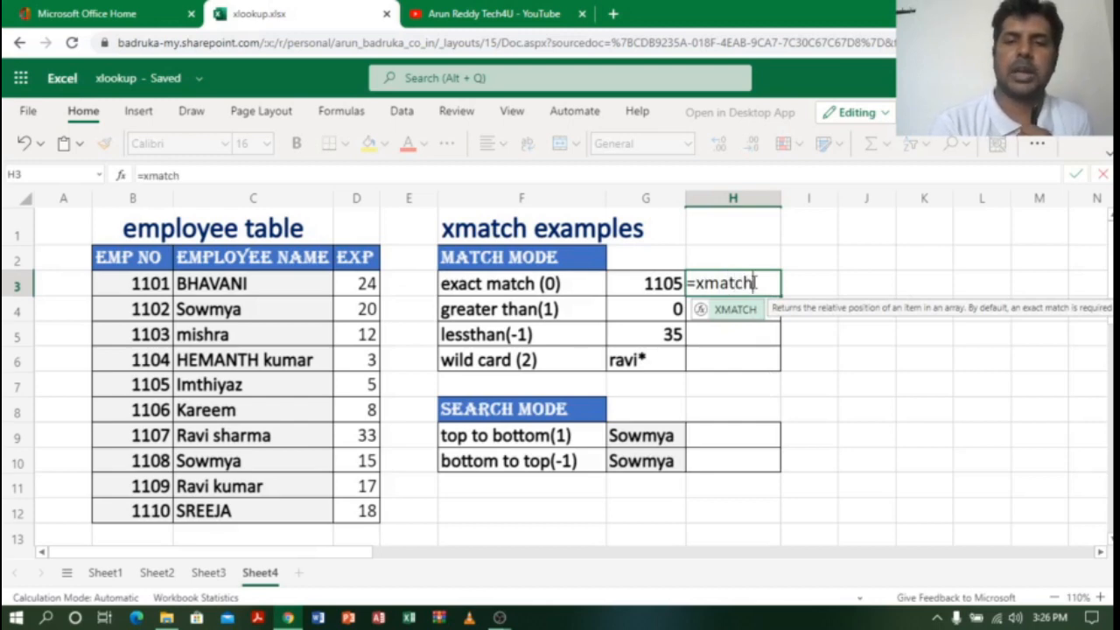
text(()
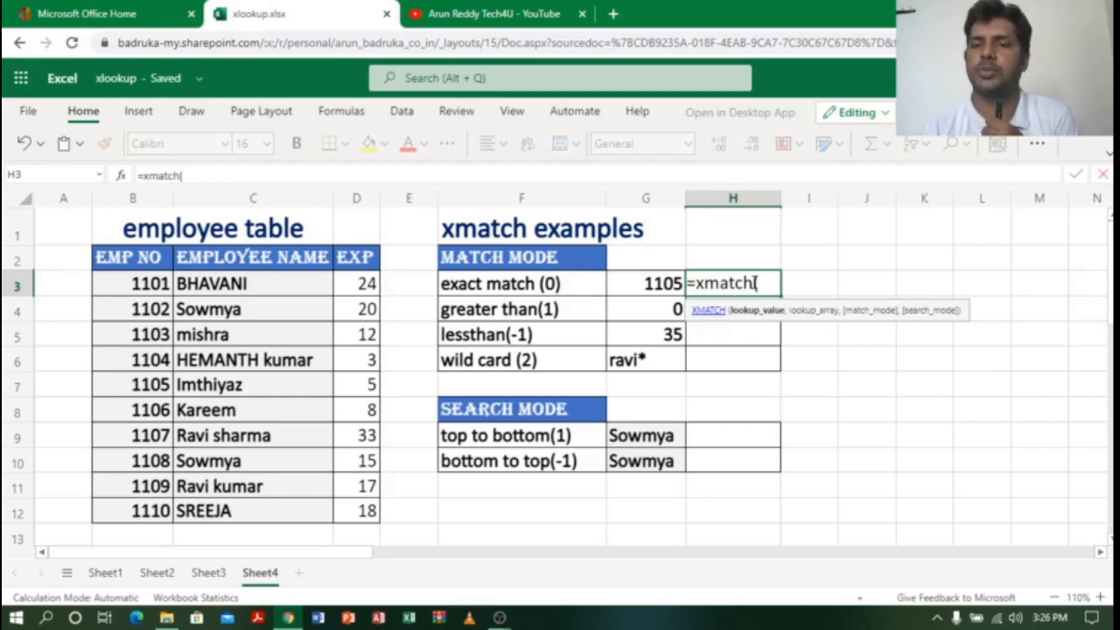
click(653, 264)
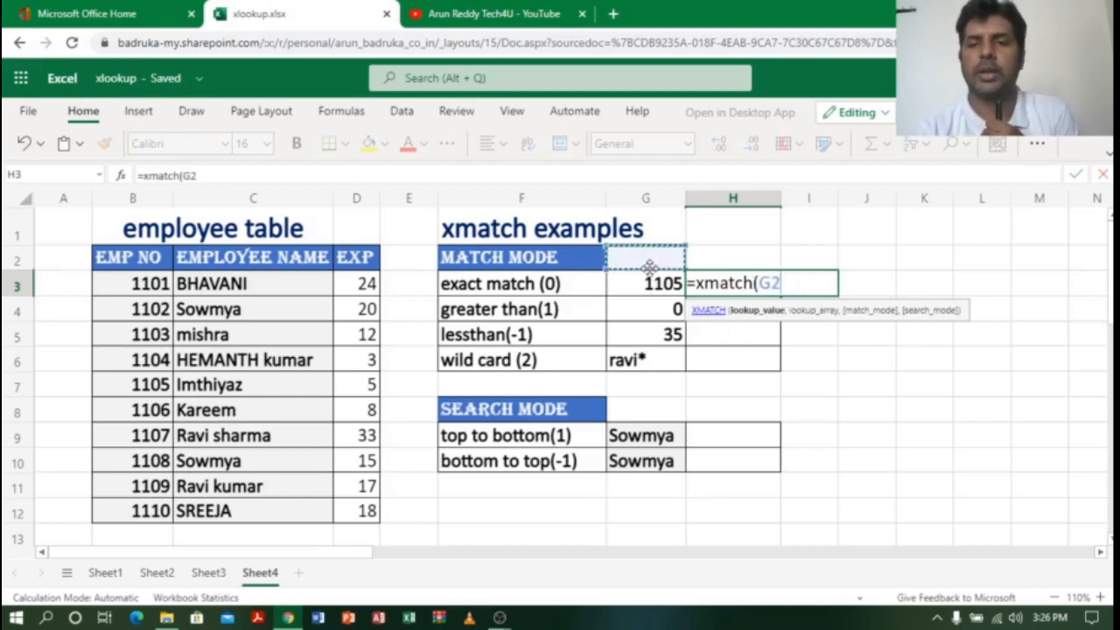
click(655, 291)
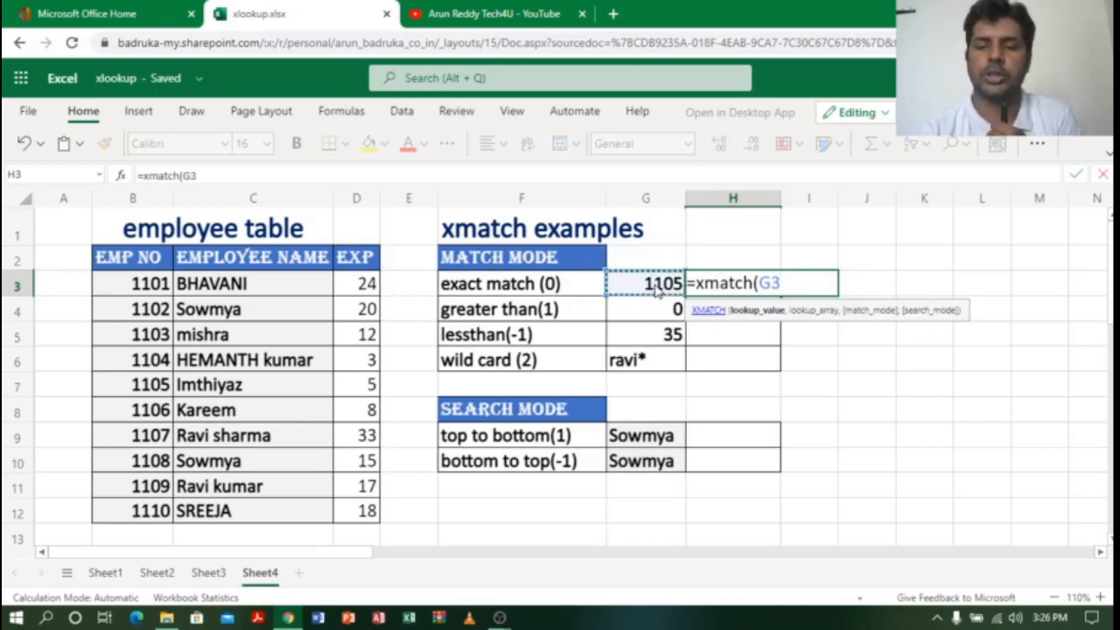
- Complete the XMATCH formula in H3 with lookup array B3:B12 and match mode 0
text(,)
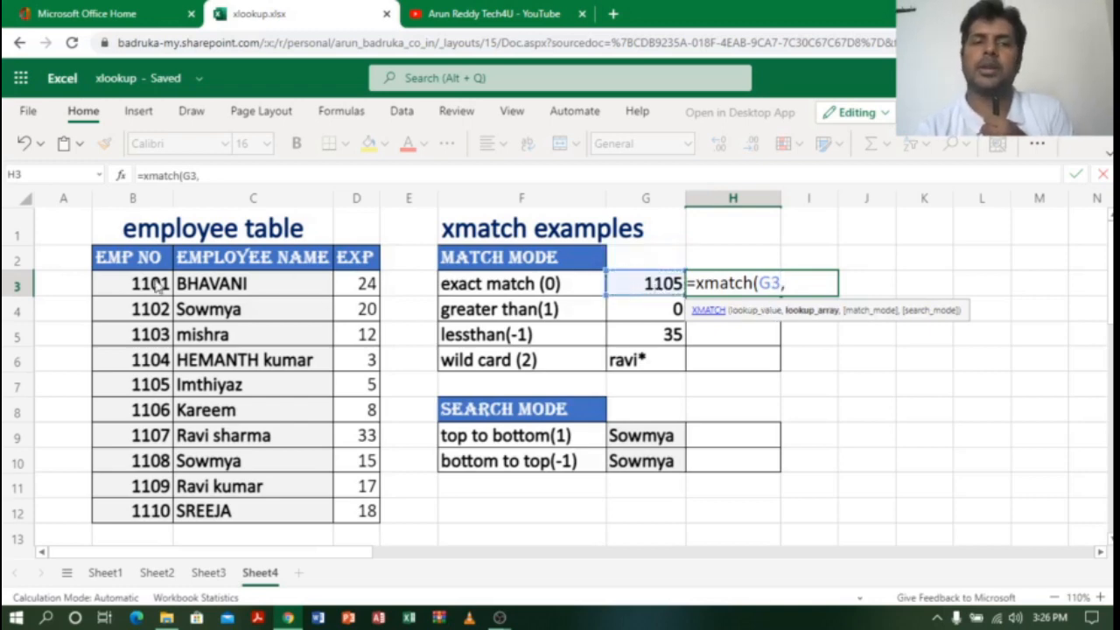
drag(157, 283, 149, 519)
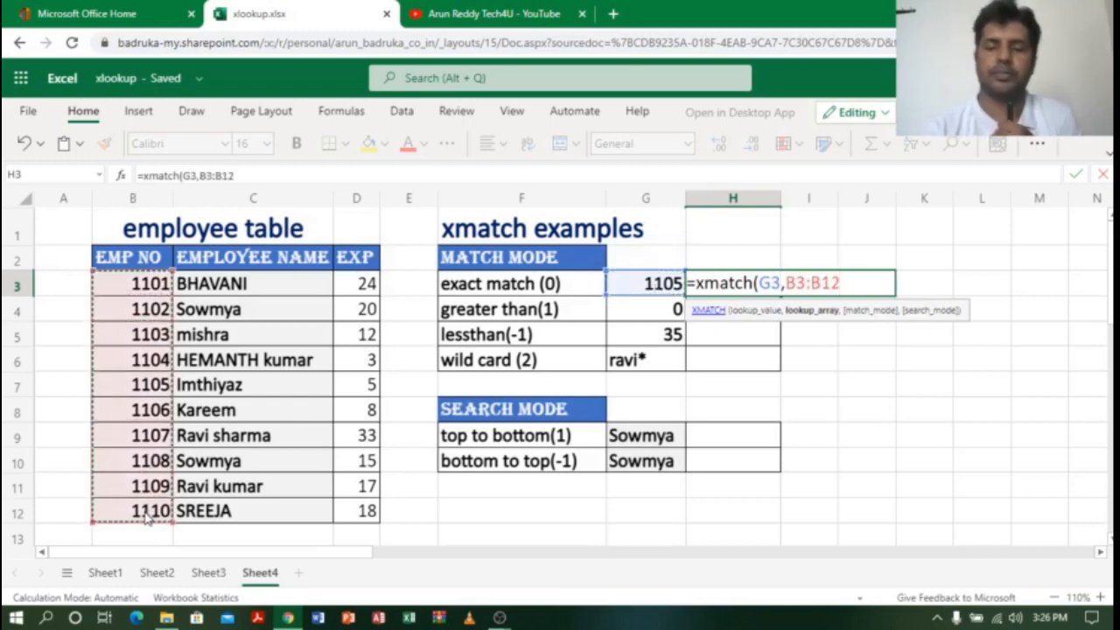
text(,)
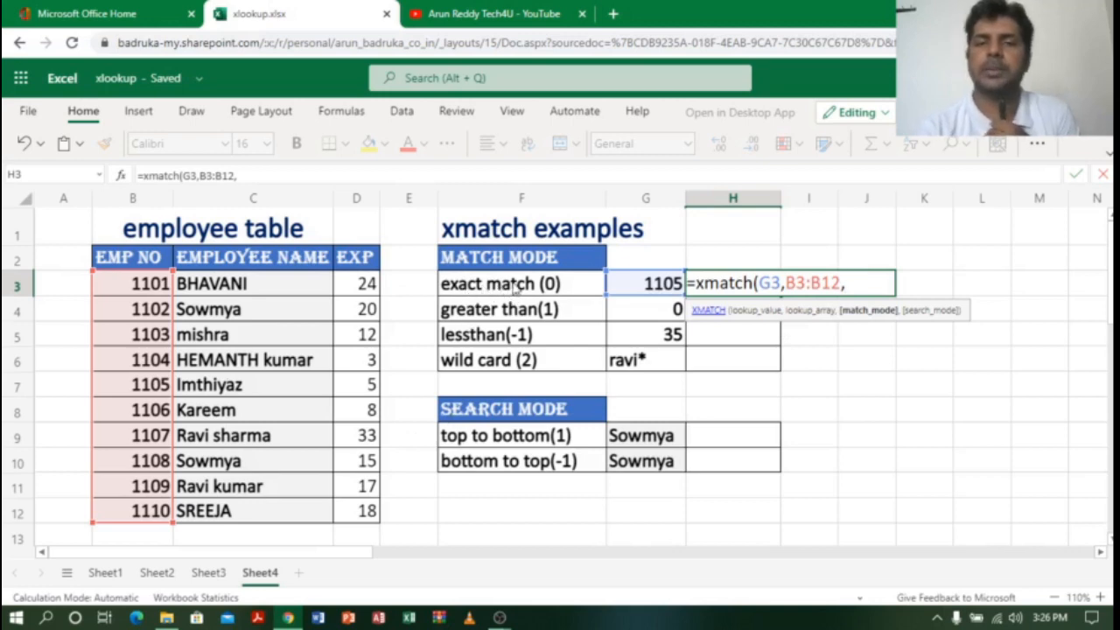
text(0)
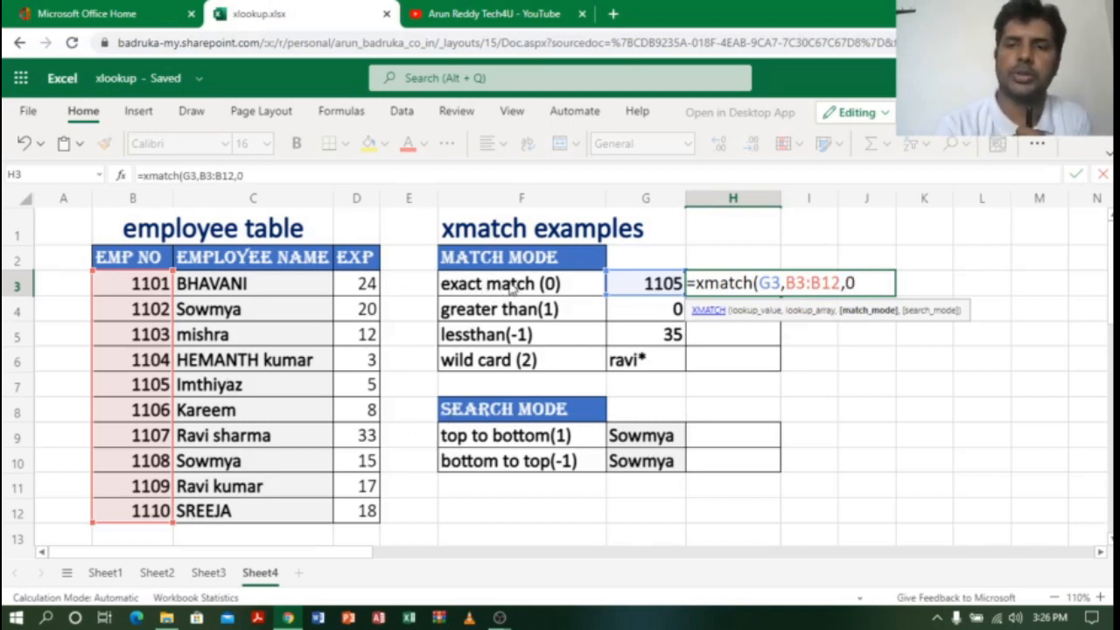
text())
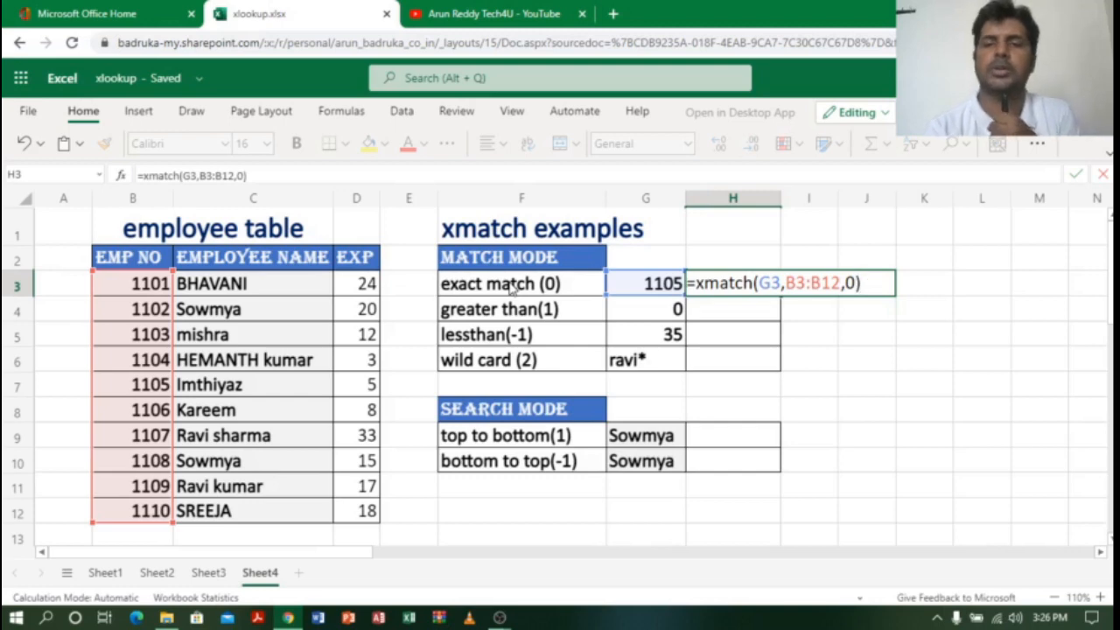
key(Return)
- Compare the exact match result in H3 with the lookup value in G3 and the employee number column
click(724, 267)
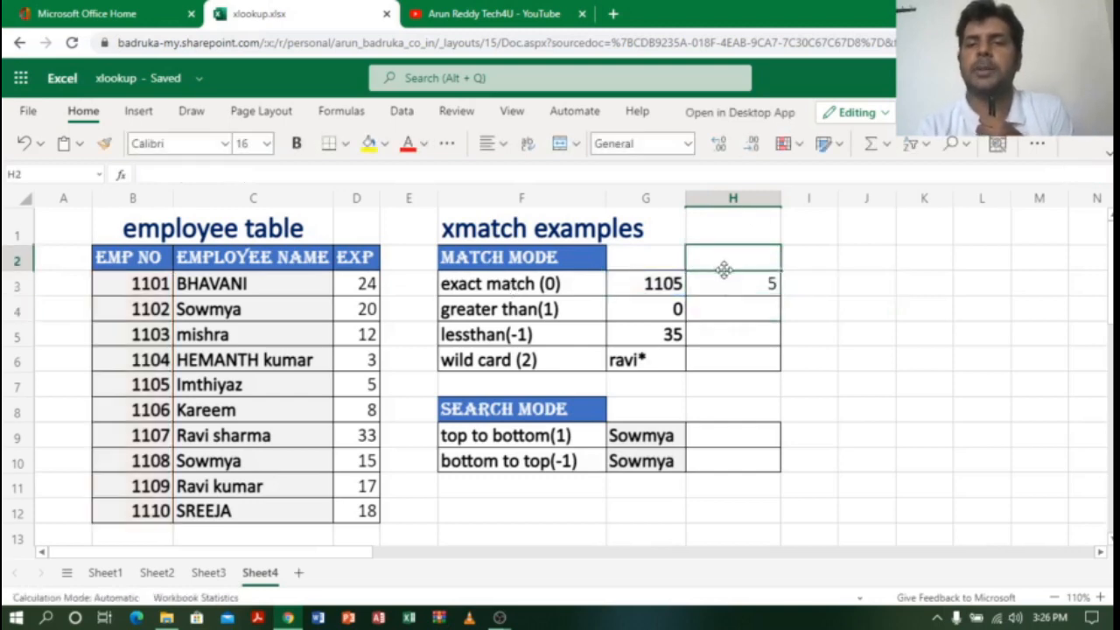
click(726, 290)
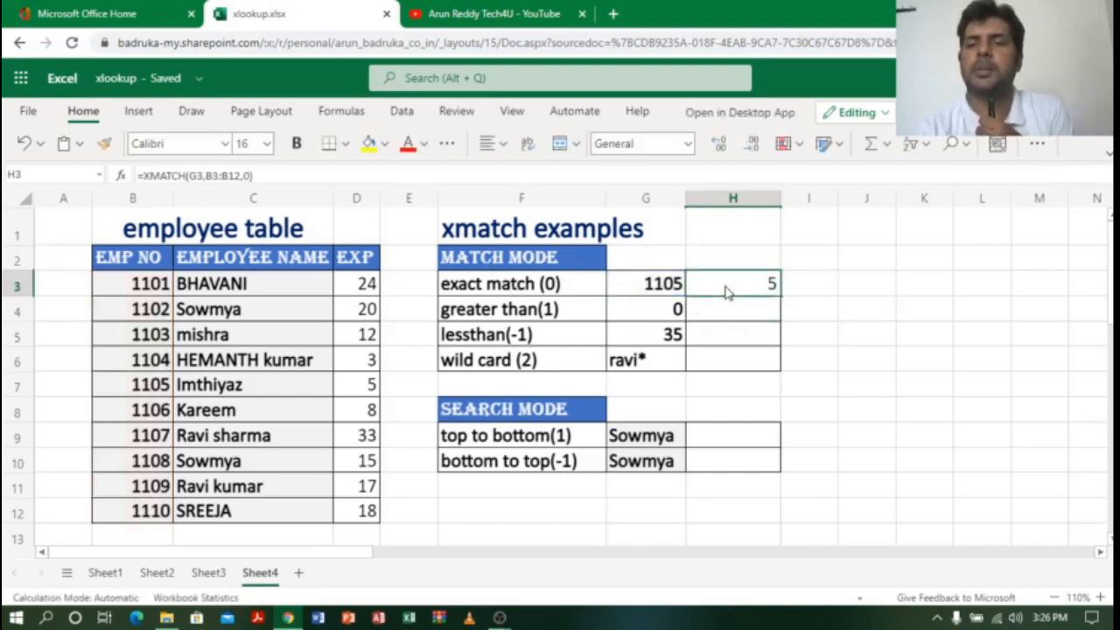
click(655, 293)
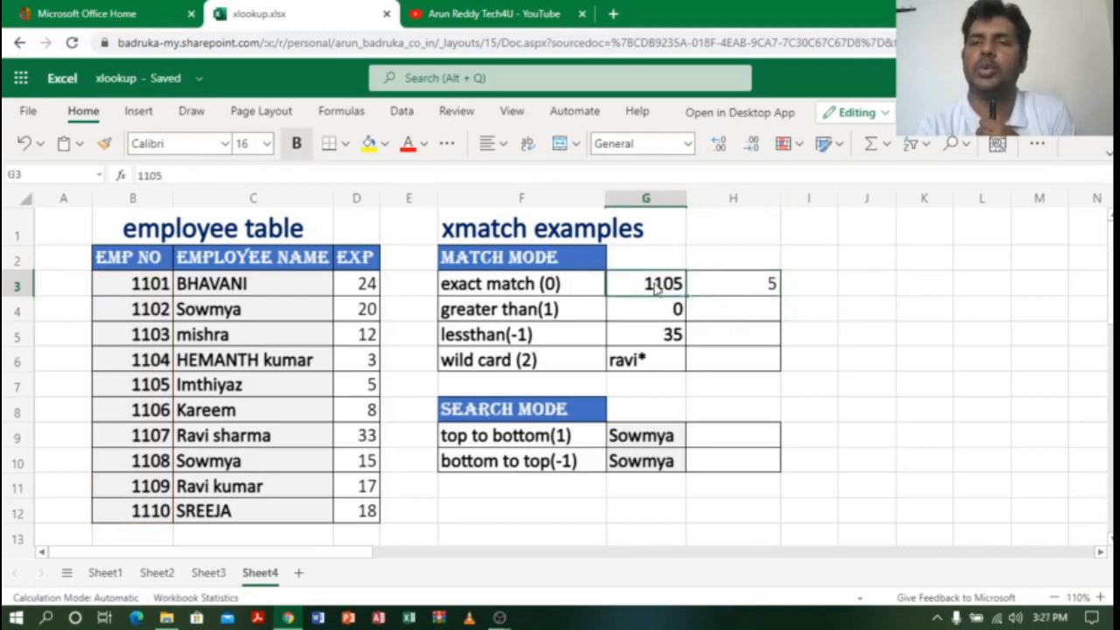
click(748, 287)
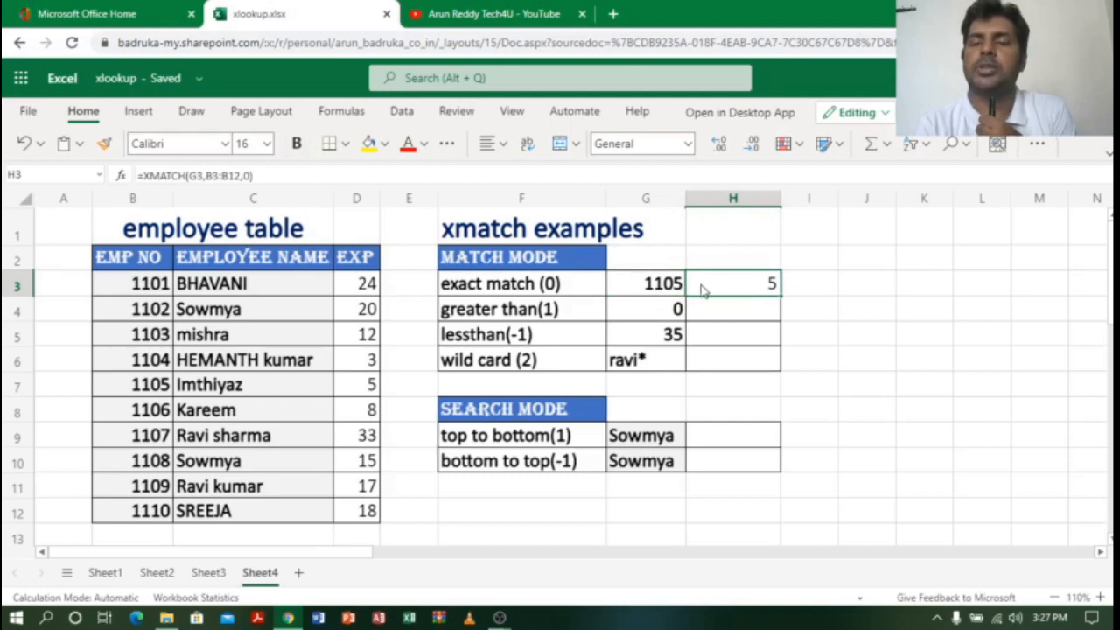
click(664, 290)
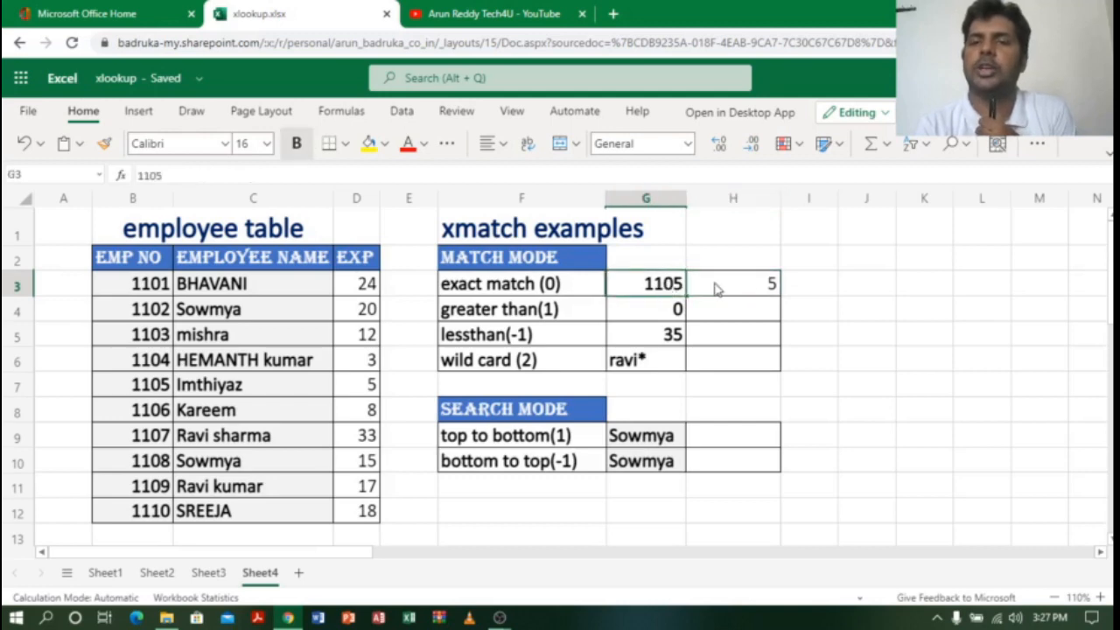
click(191, 409)
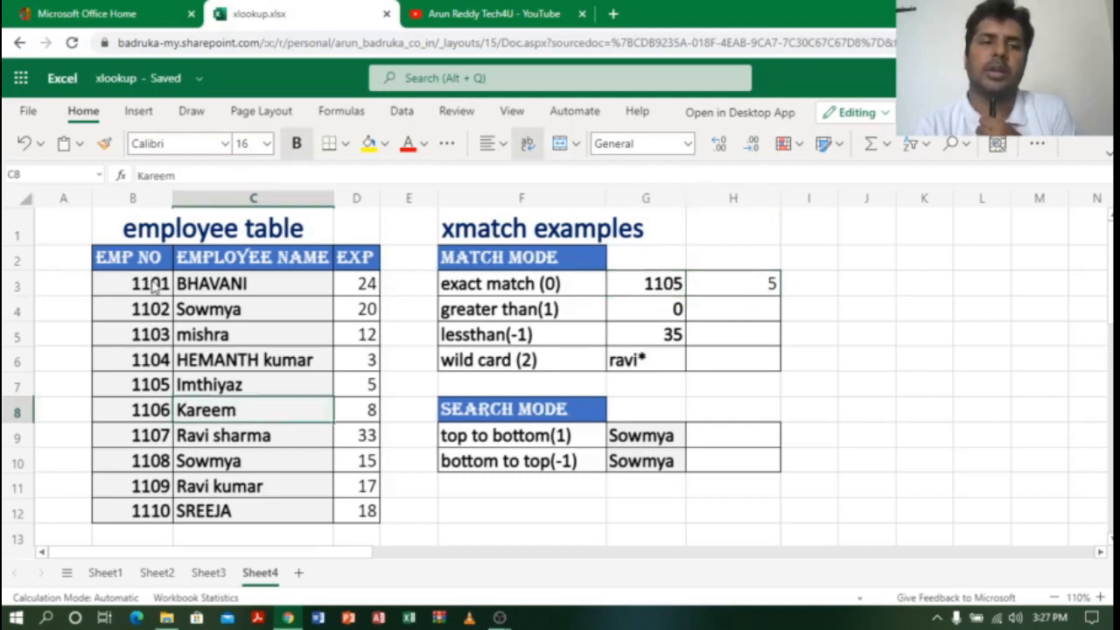
drag(152, 290, 153, 521)
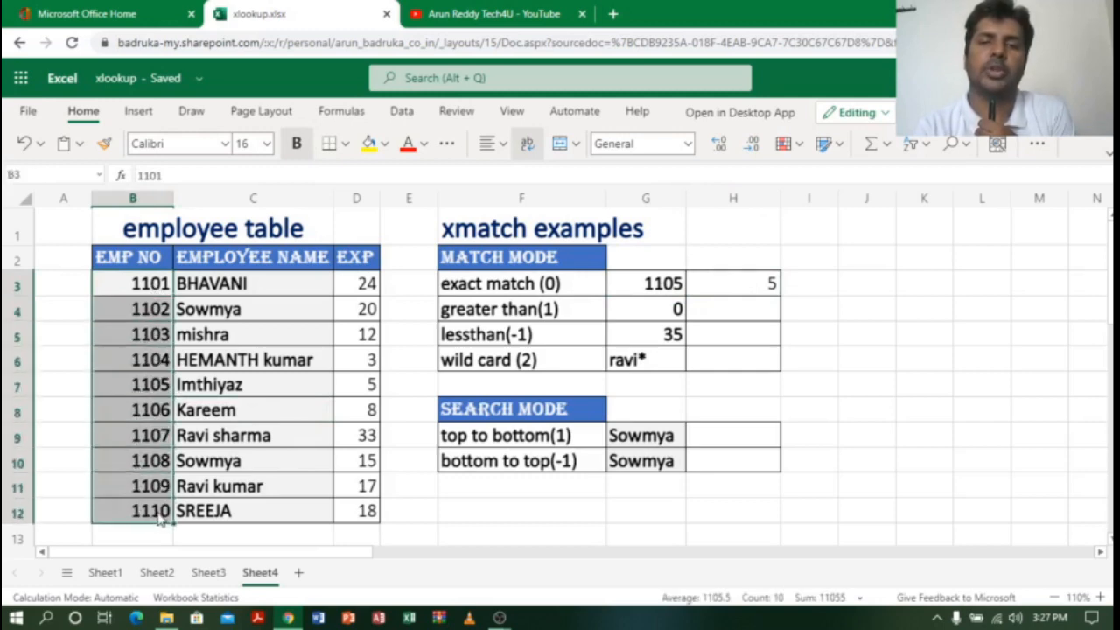
- Set the exact match lookup value in G3 to 1112 and check the H3 result against the employee number column
double_click(672, 283)
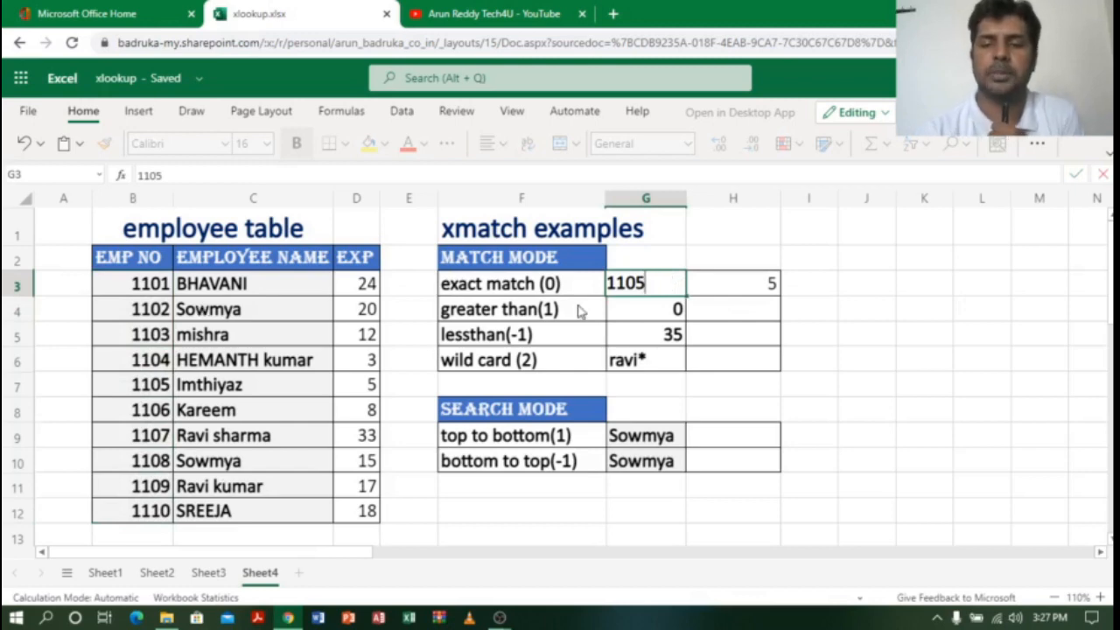
key(BackSpace)
key(BackSpace)
text(12)
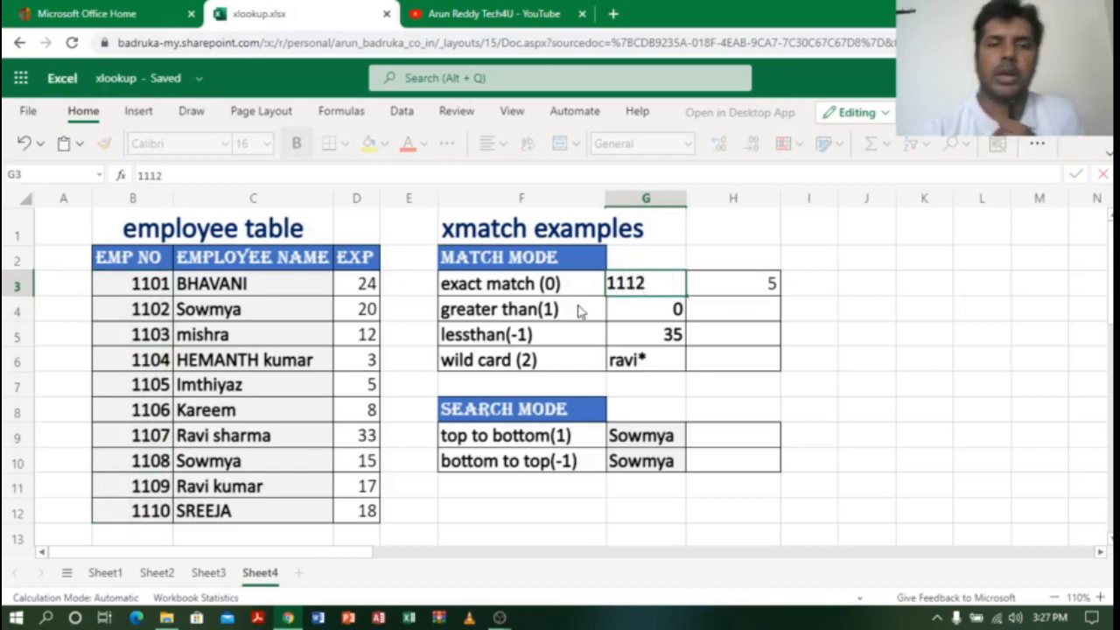
drag(140, 287, 135, 517)
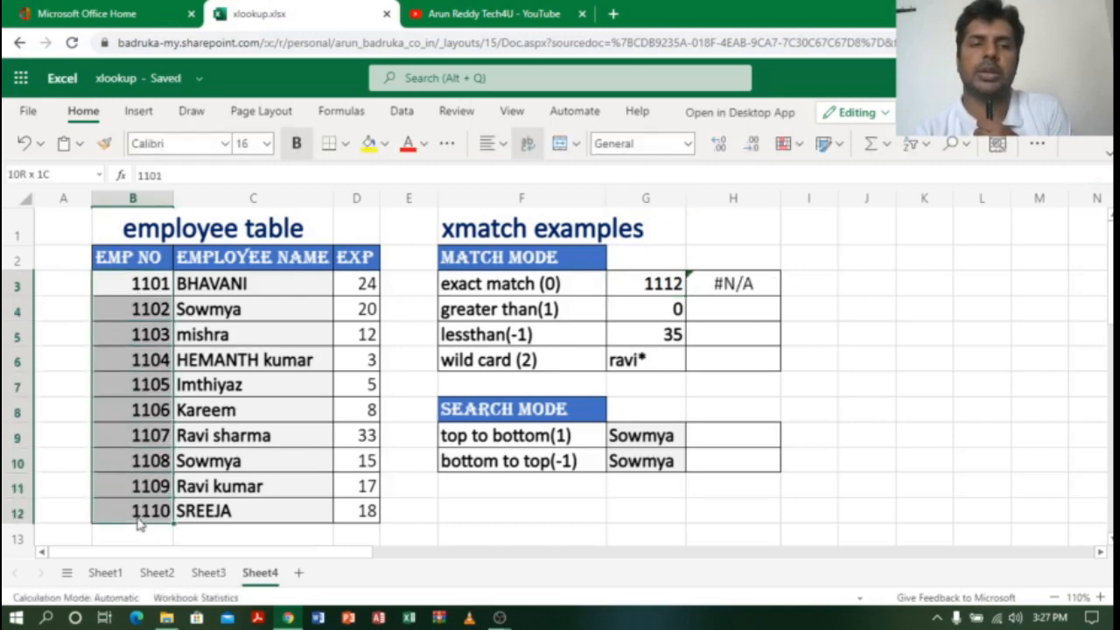
double_click(665, 285)
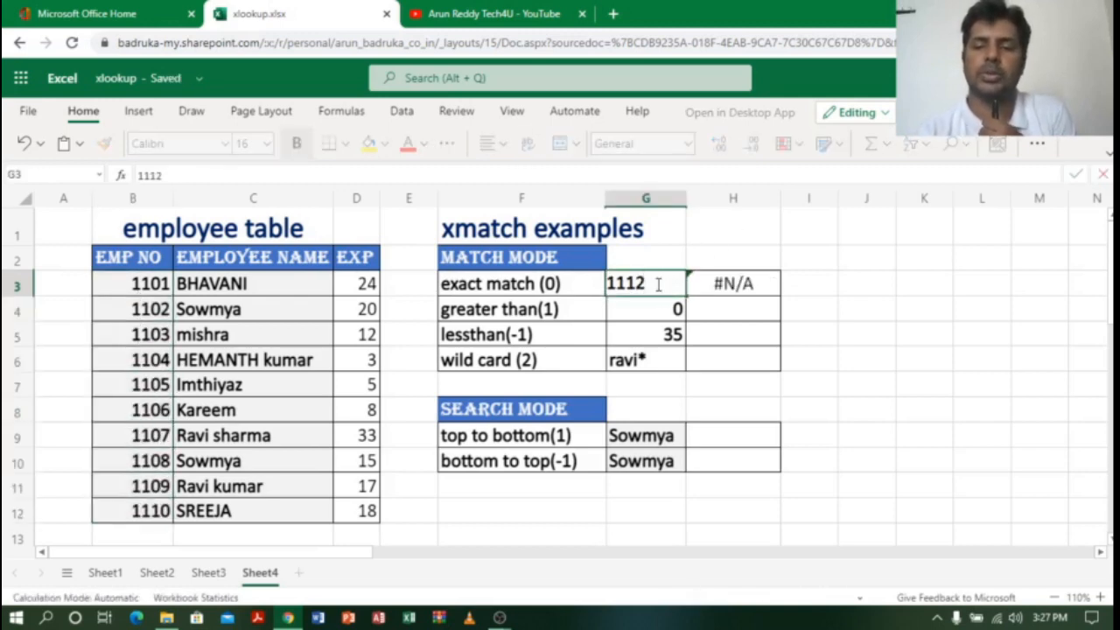
text(2)
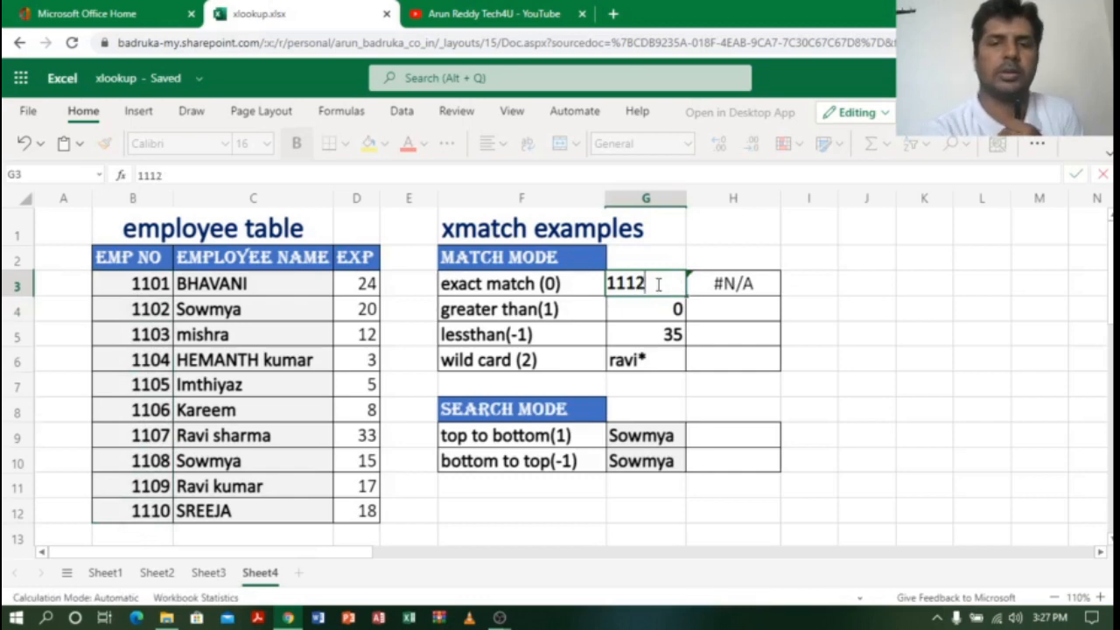
key(Return)
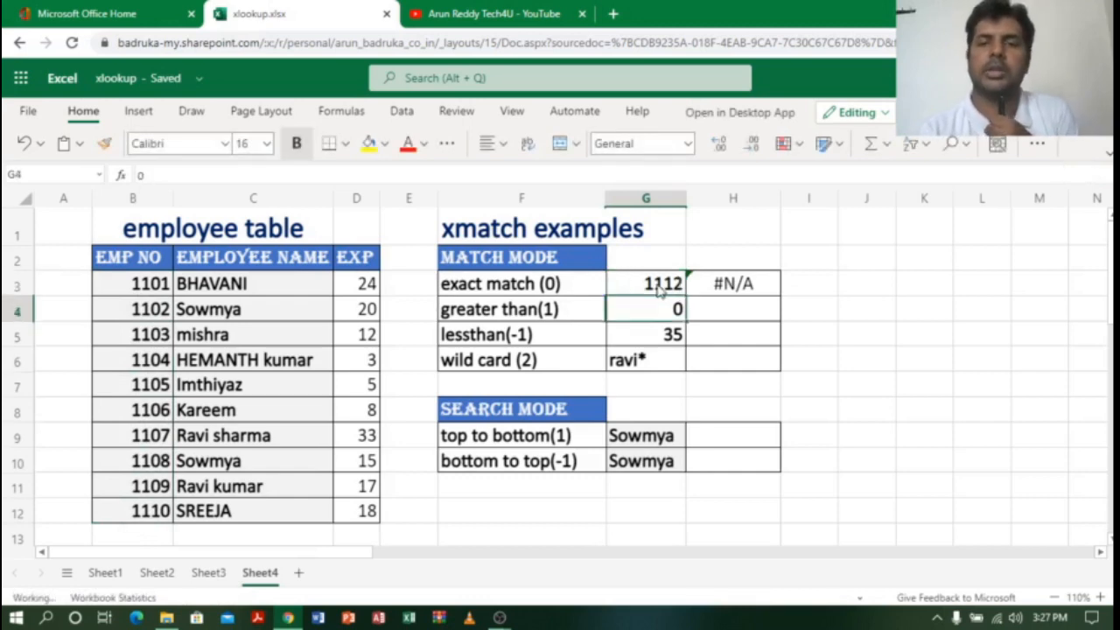
click(767, 294)
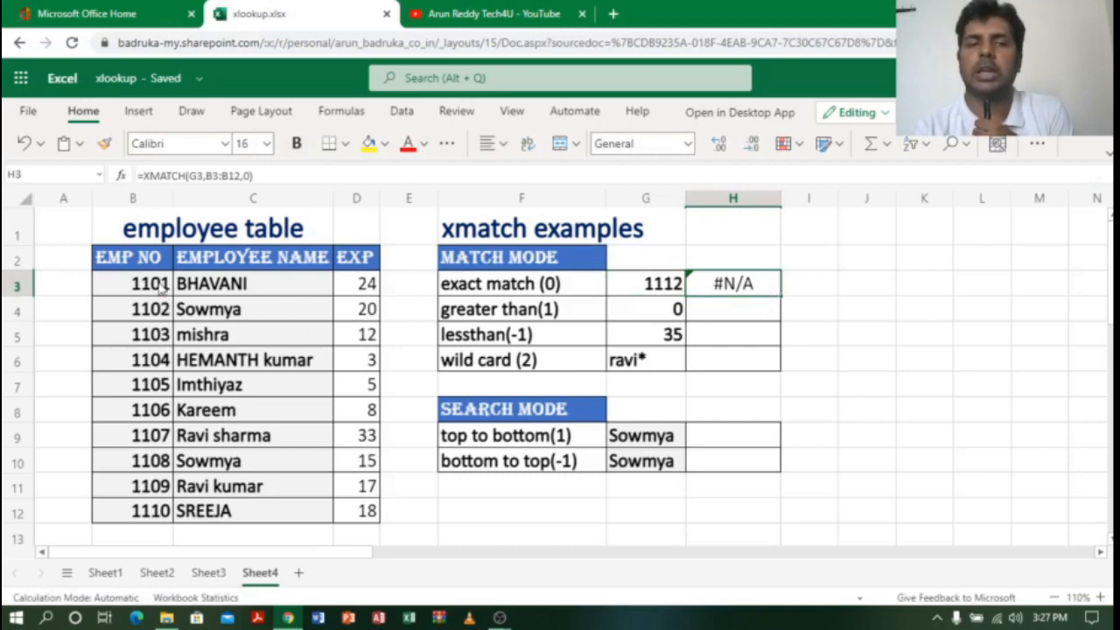
drag(162, 293, 153, 513)
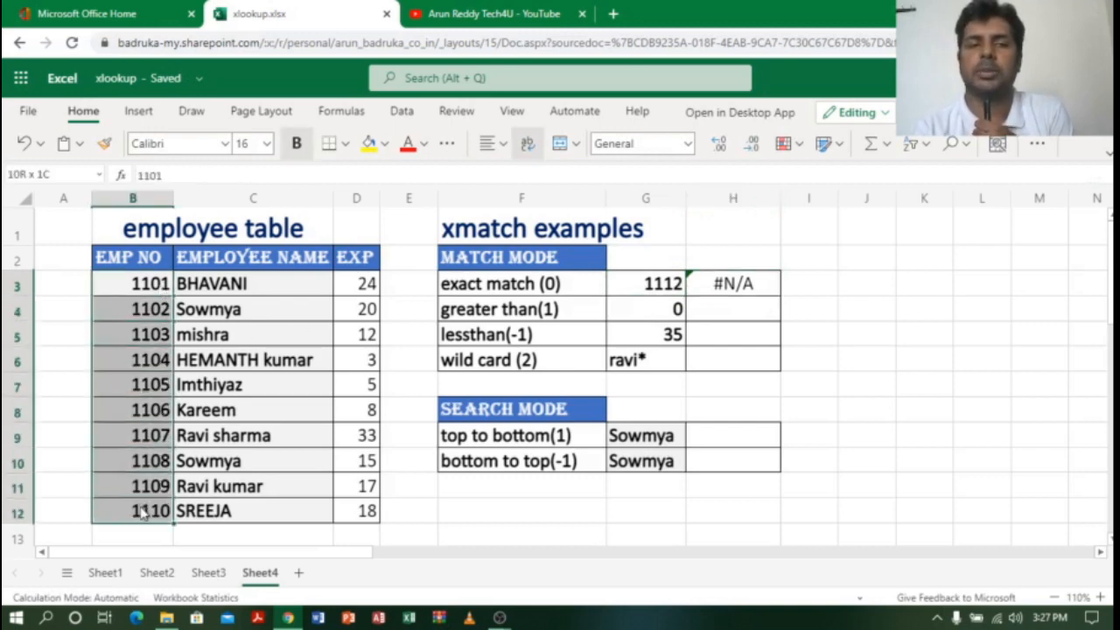
- Set the exact match lookup value in G3 back to 1105 and recheck the result in H3
click(679, 292)
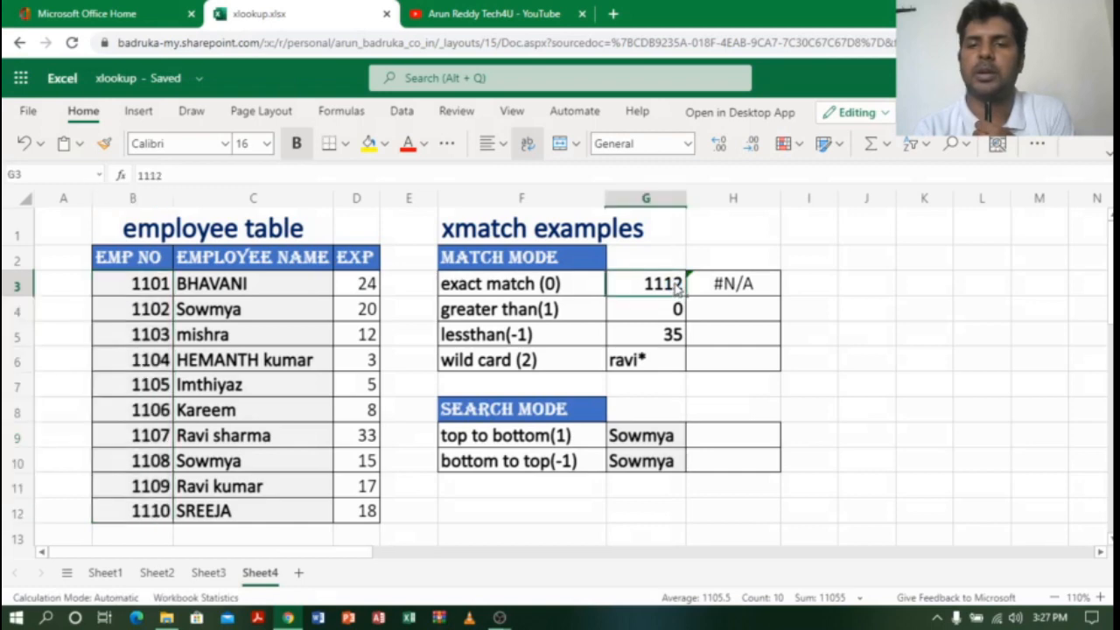
double_click(679, 292)
key(BackSpace)
key(BackSpace)
text(0)
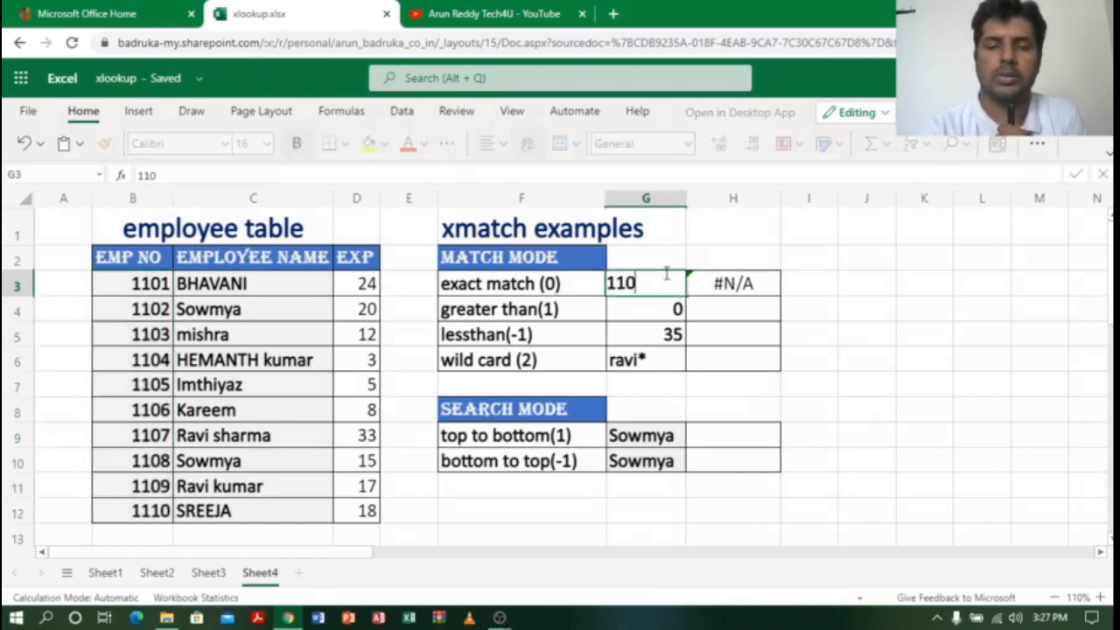
text(5)
key(Return)
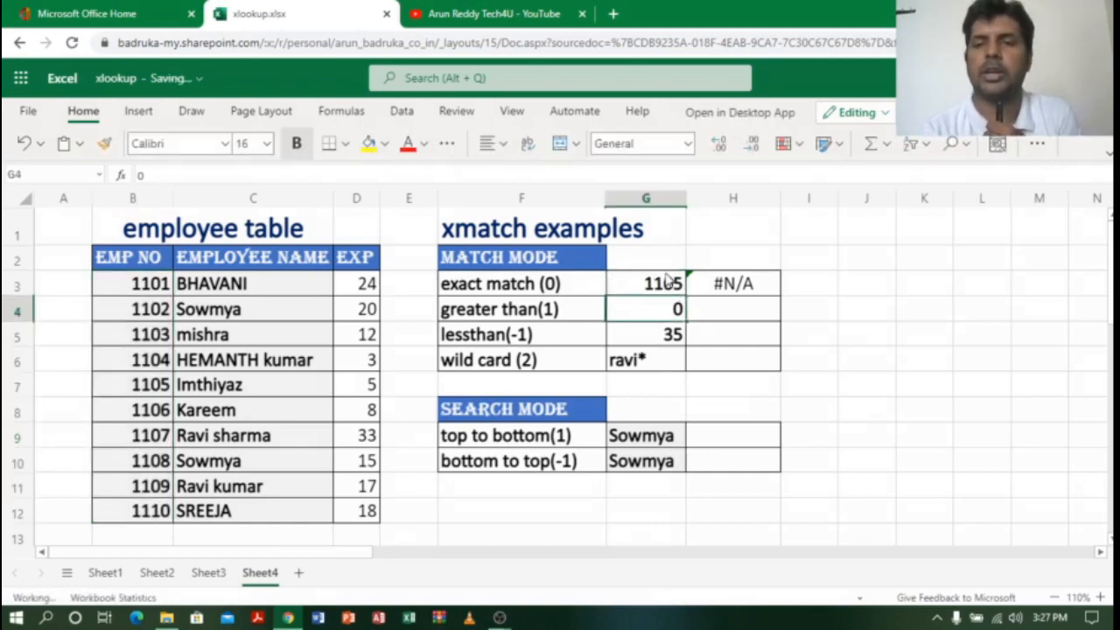
click(726, 286)
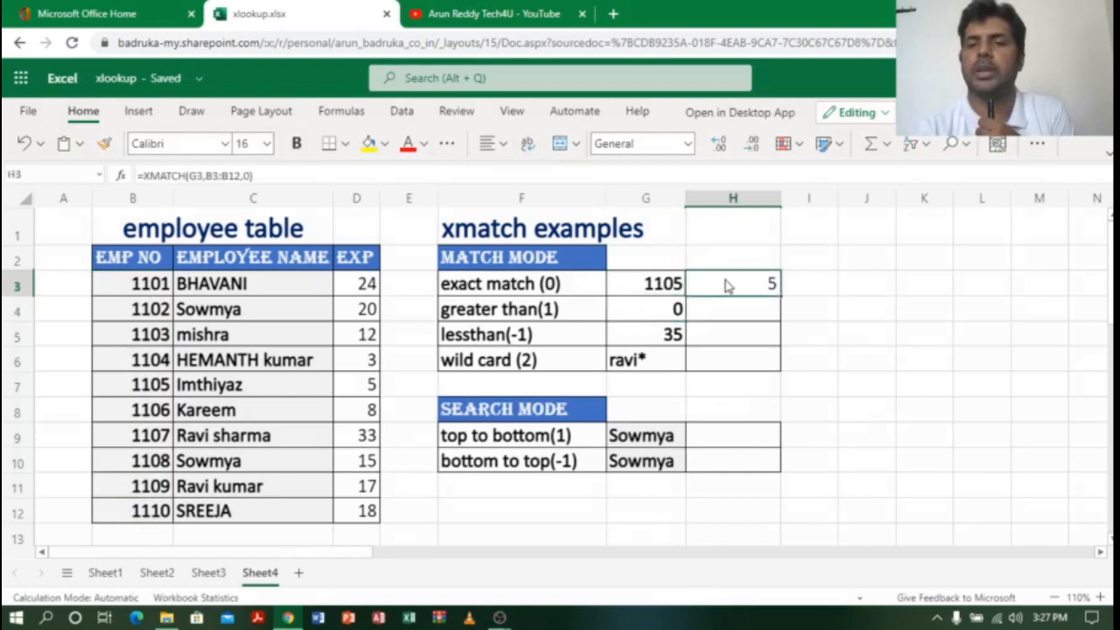
click(670, 294)
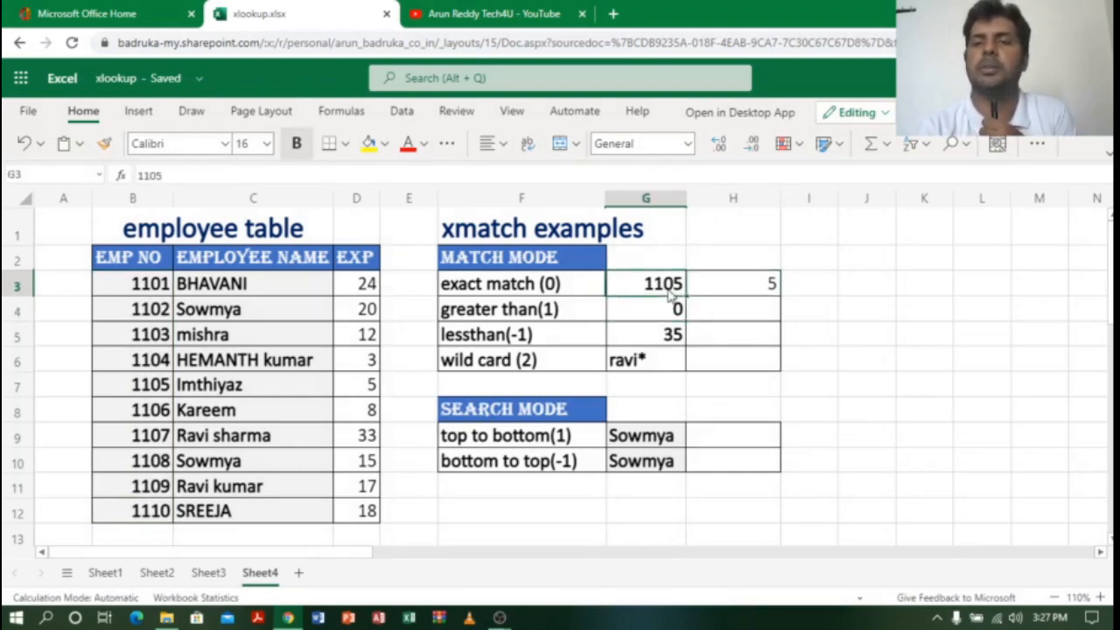
click(746, 291)
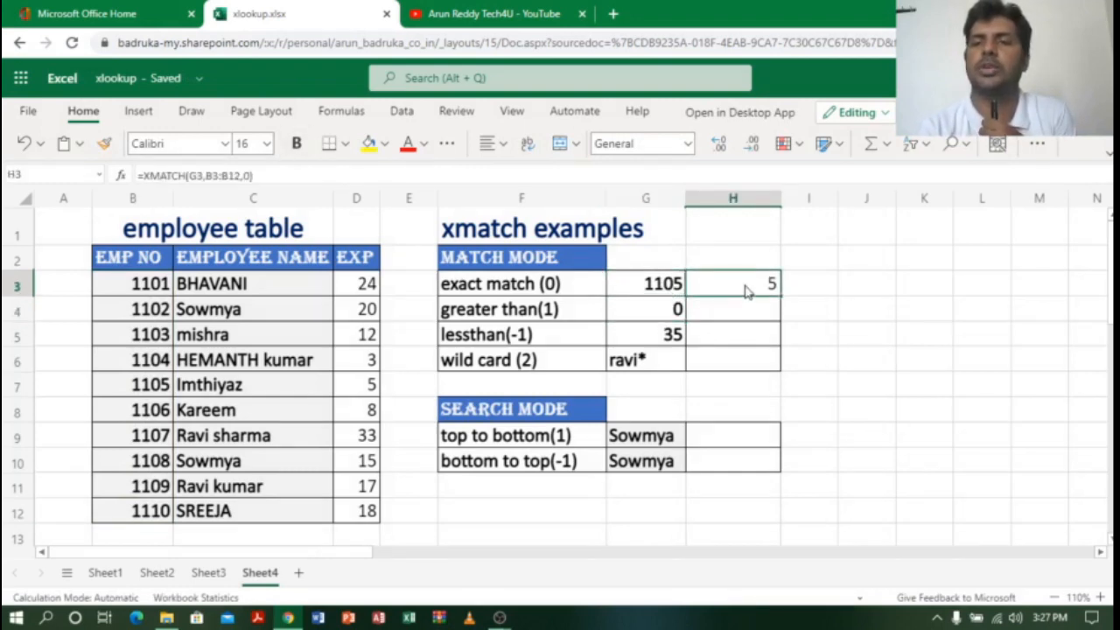
- Examine the greater than (1) example in row 4, comparing its lookup value in G4 with the result cell H4
click(723, 313)
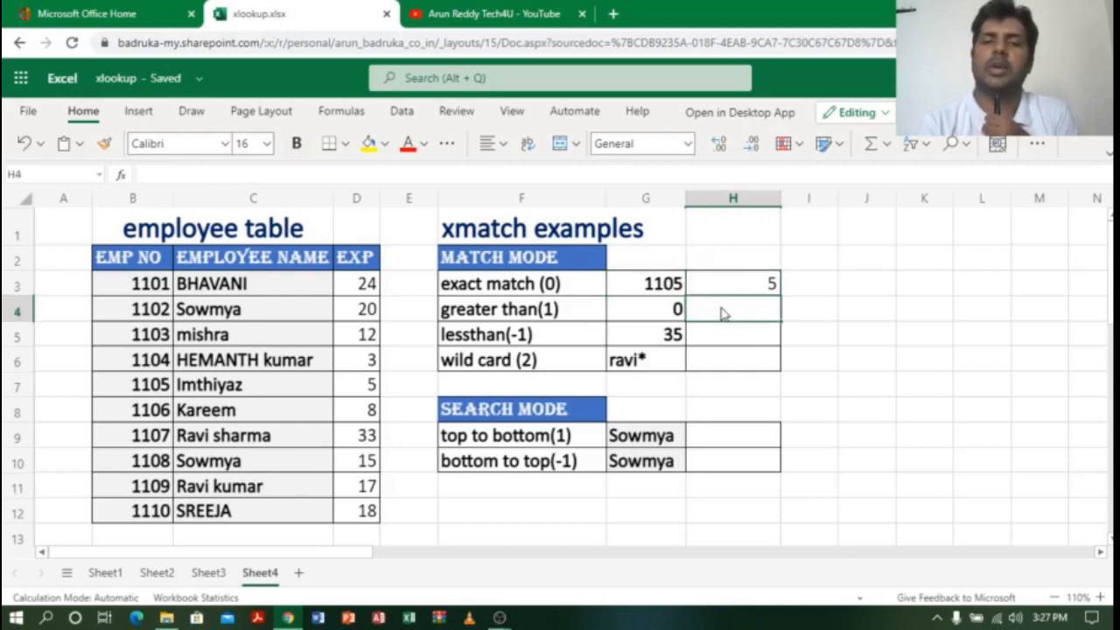
click(529, 319)
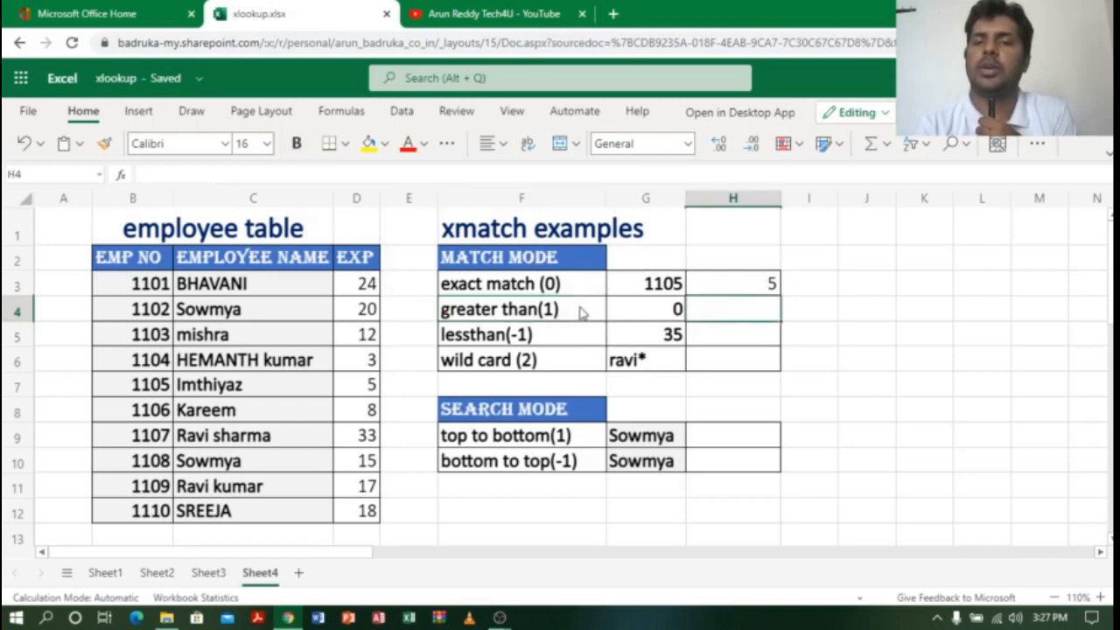
click(710, 313)
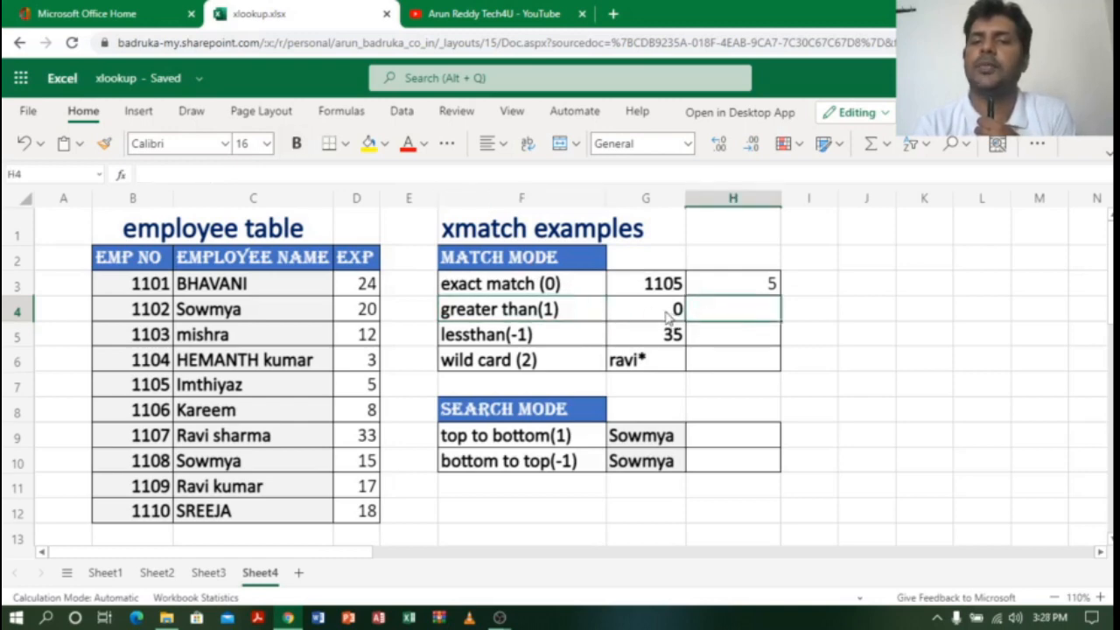
click(667, 317)
click(720, 318)
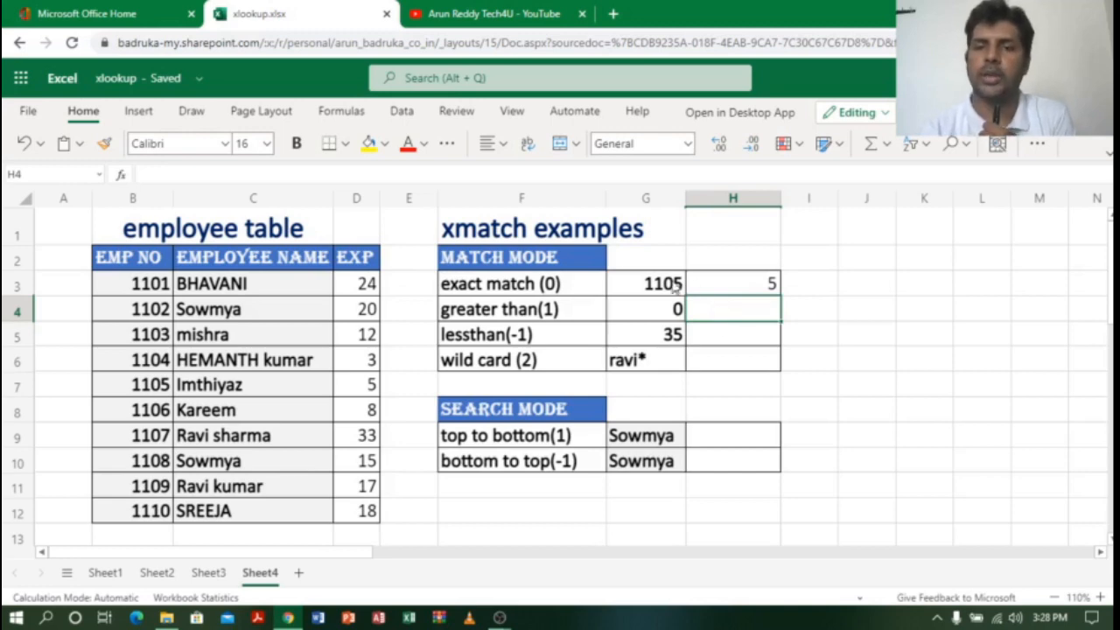
click(668, 316)
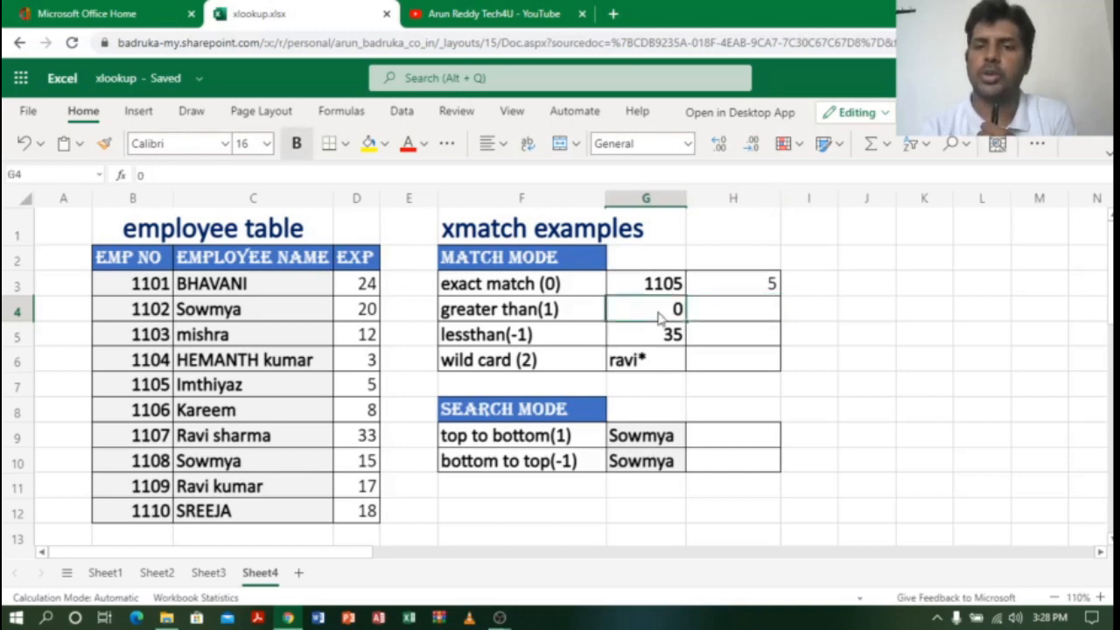
click(725, 315)
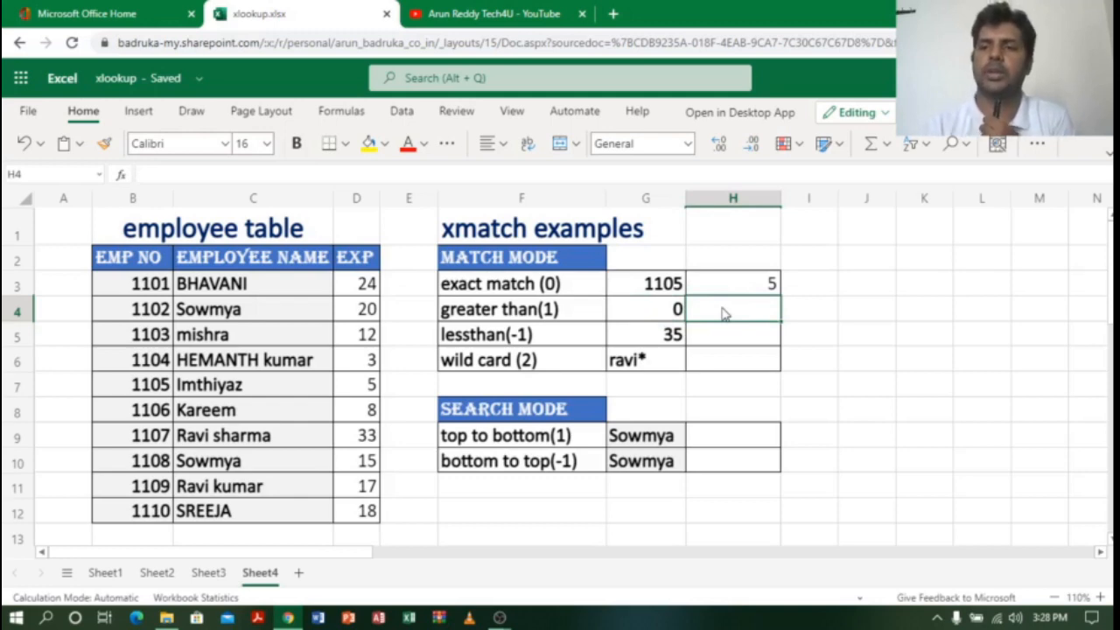
click(723, 342)
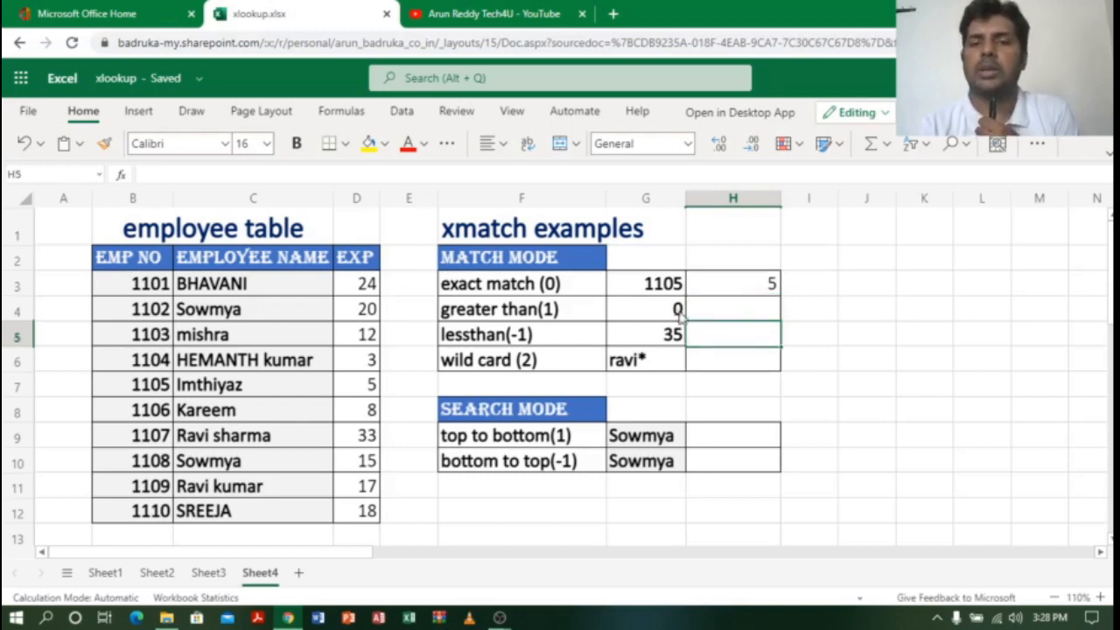
click(658, 315)
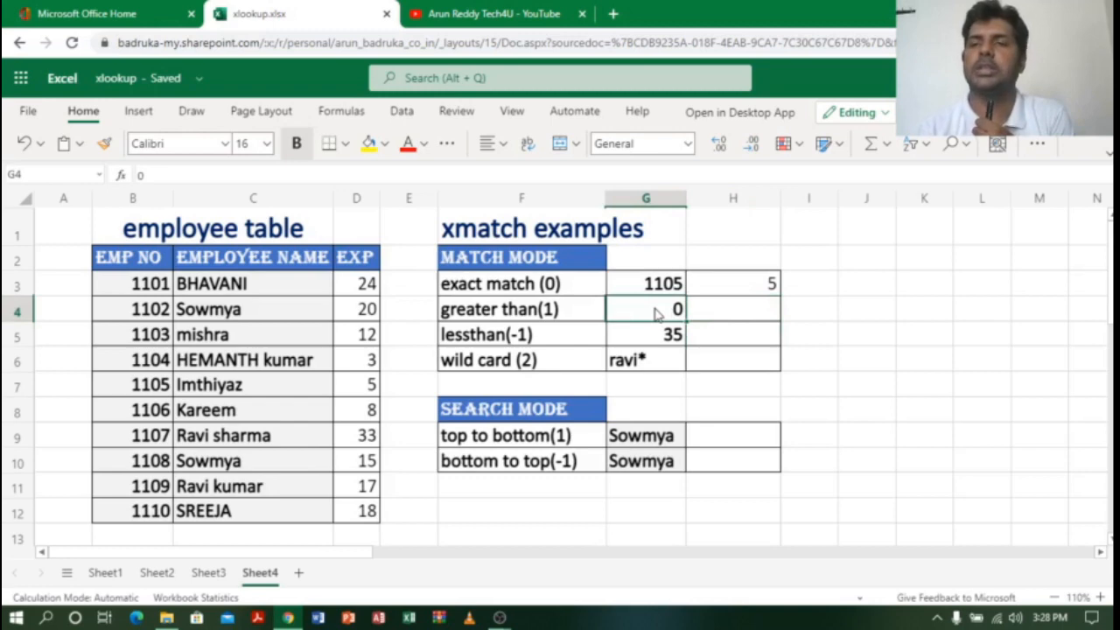
click(731, 313)
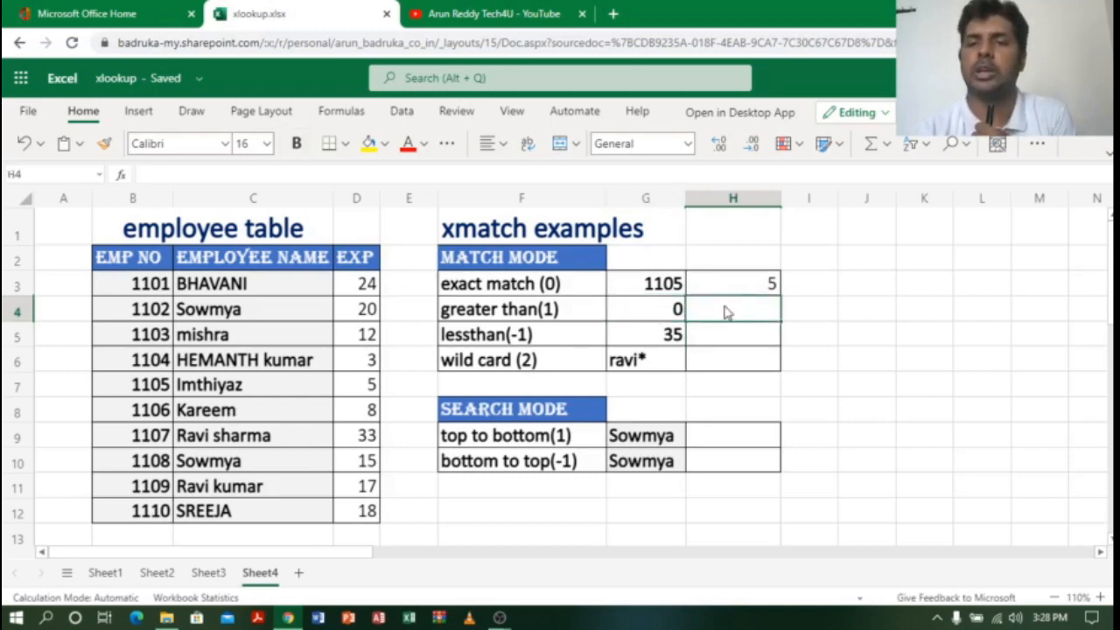
click(667, 311)
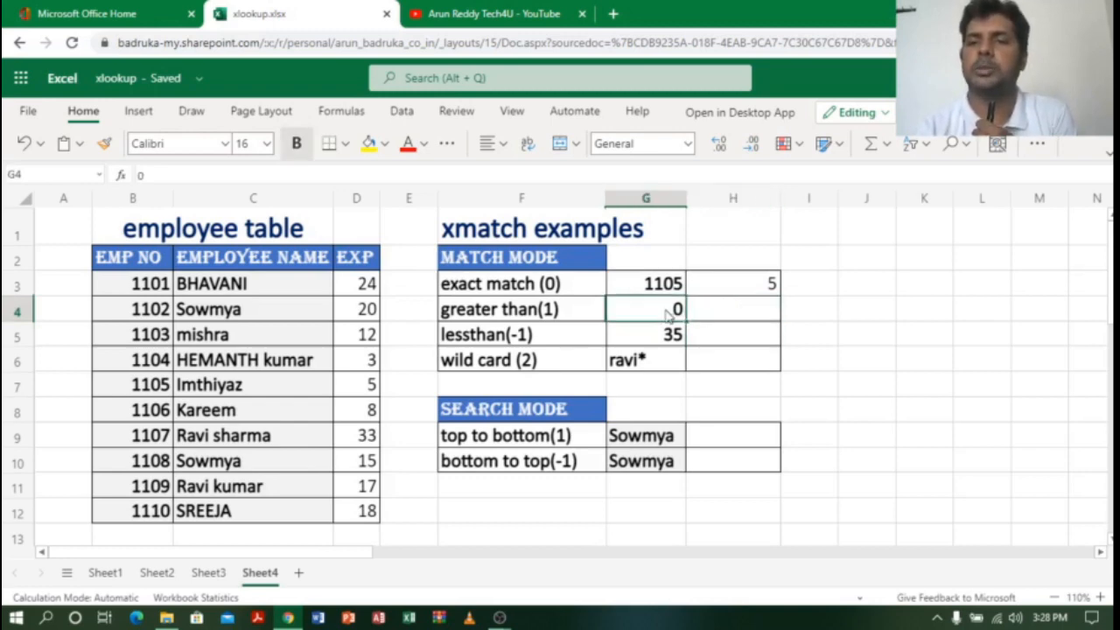
- Start an XMATCH formula in H4 with G4 as the lookup value
click(724, 312)
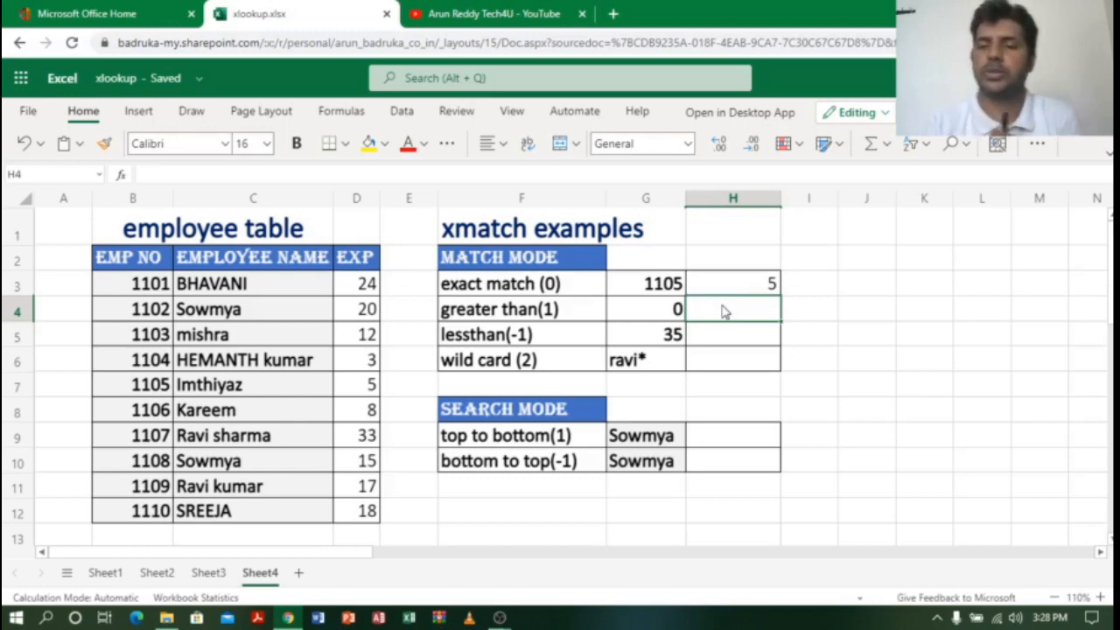
text(=m)
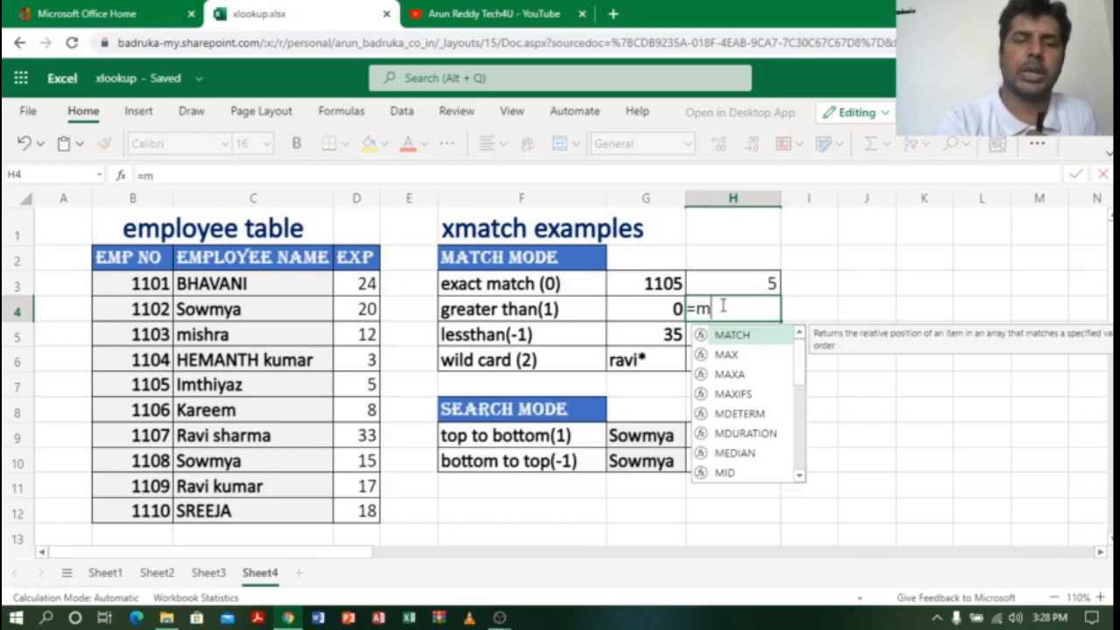
key(BackSpace)
text(xma)
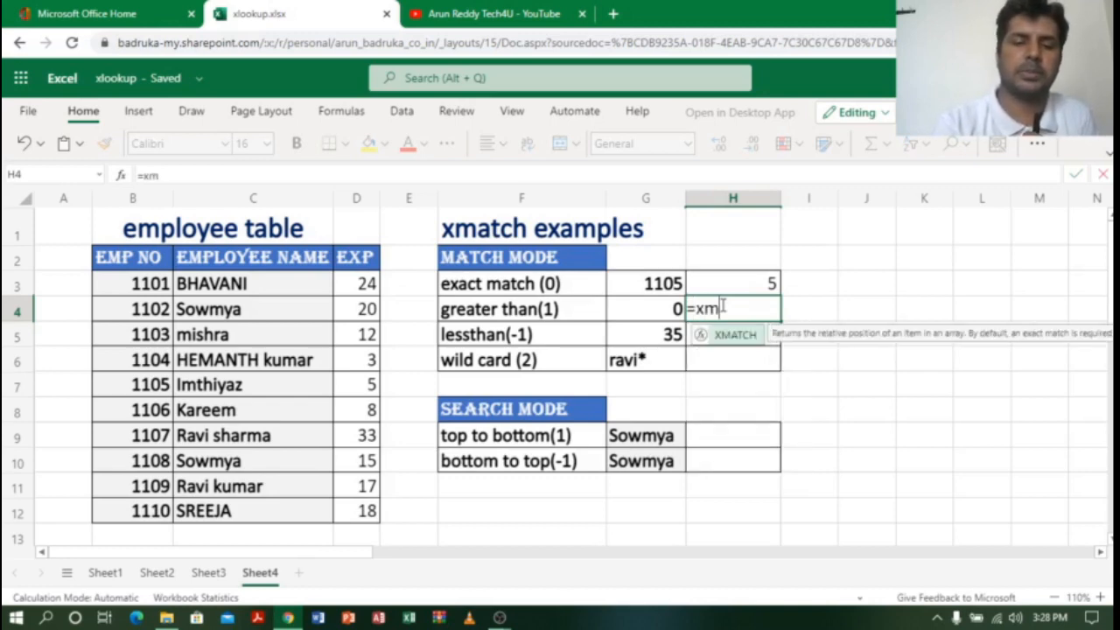
text(tch)
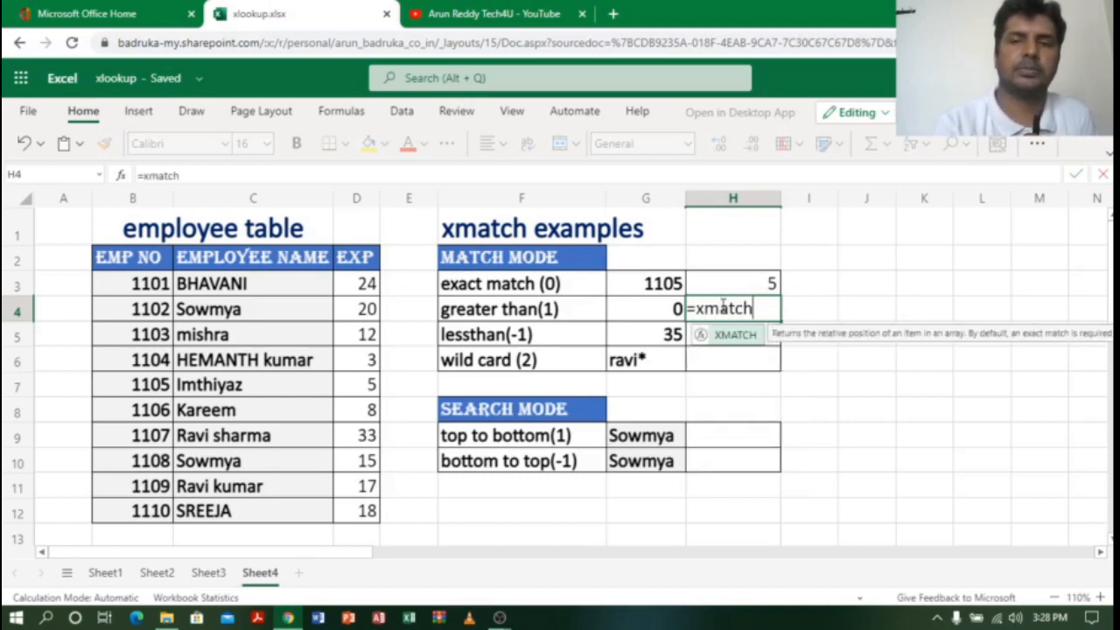
text(()
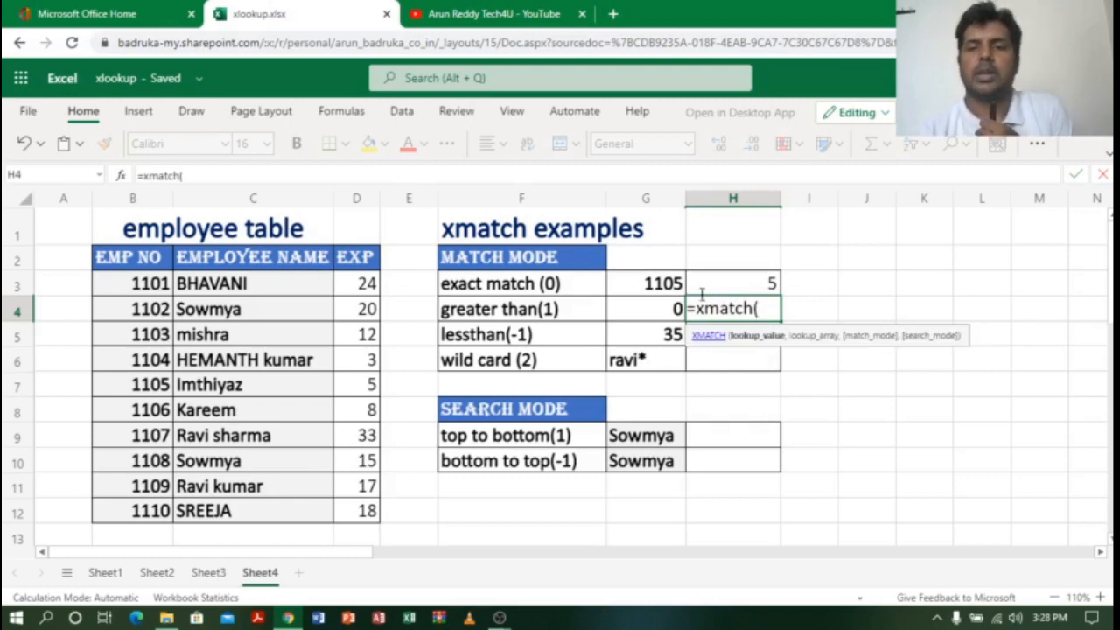
click(674, 309)
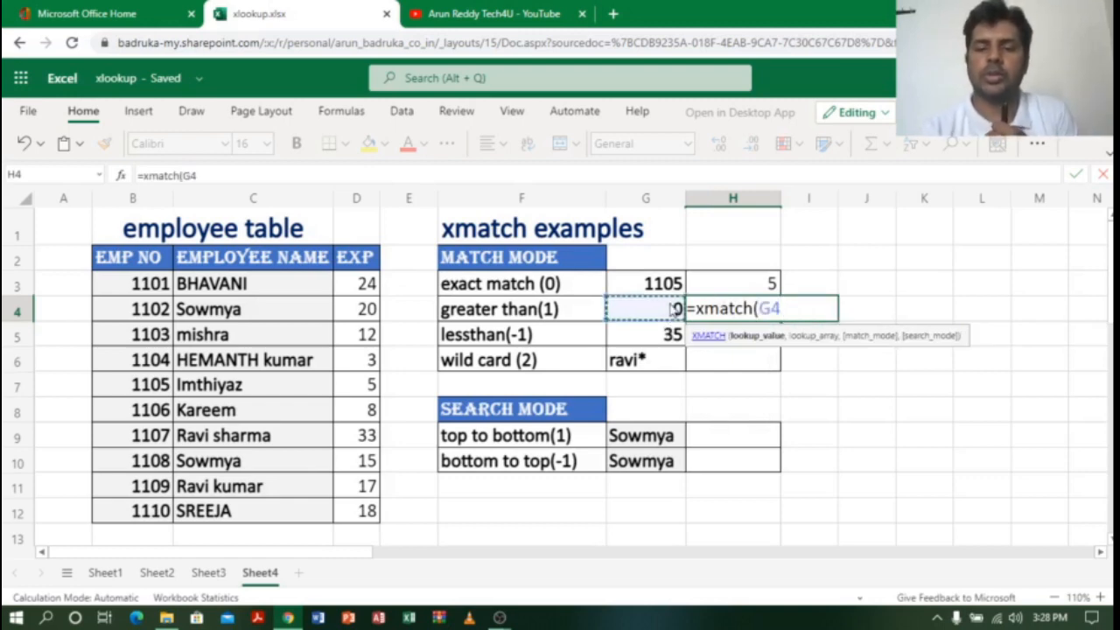
- Complete the XMATCH formula in H4 with lookup array D3:D12 and match mode 1
text(,)
click(366, 284)
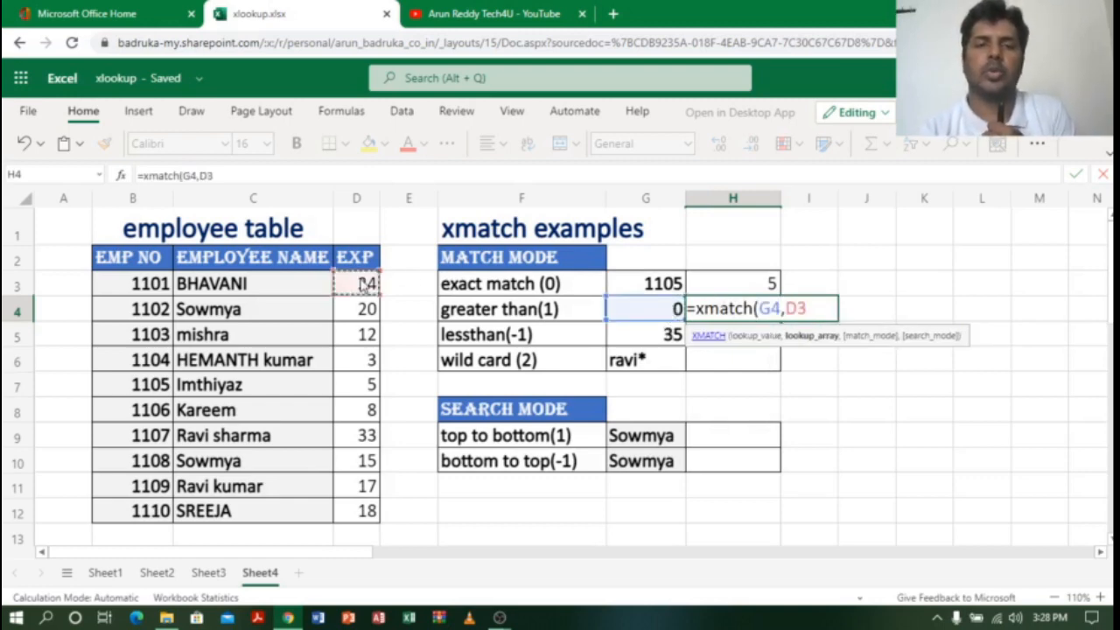
drag(366, 283, 365, 513)
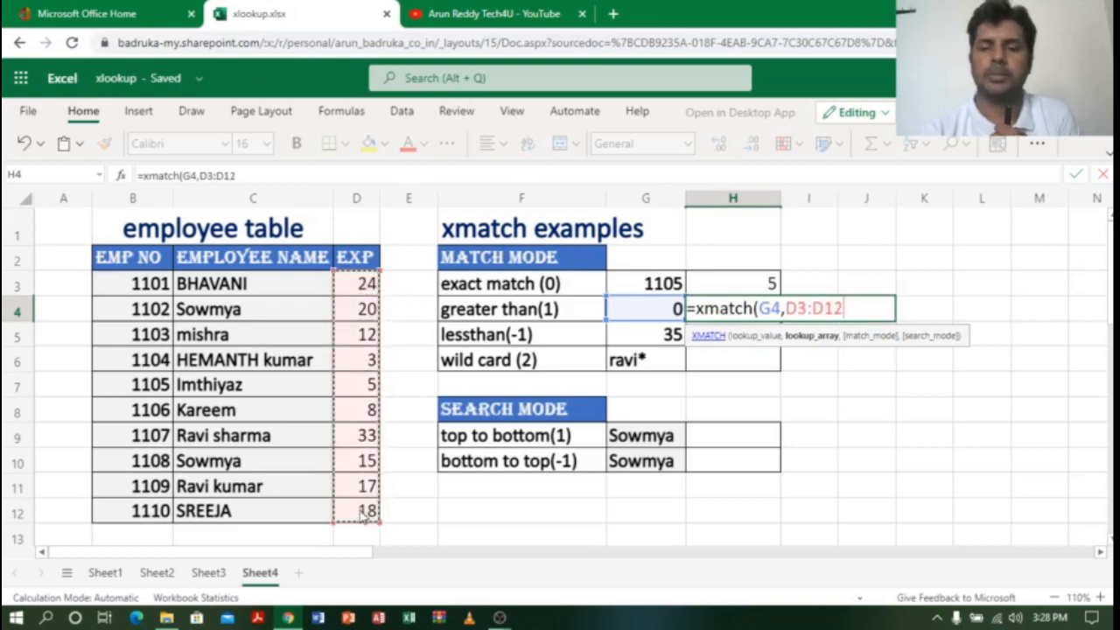
text(,)
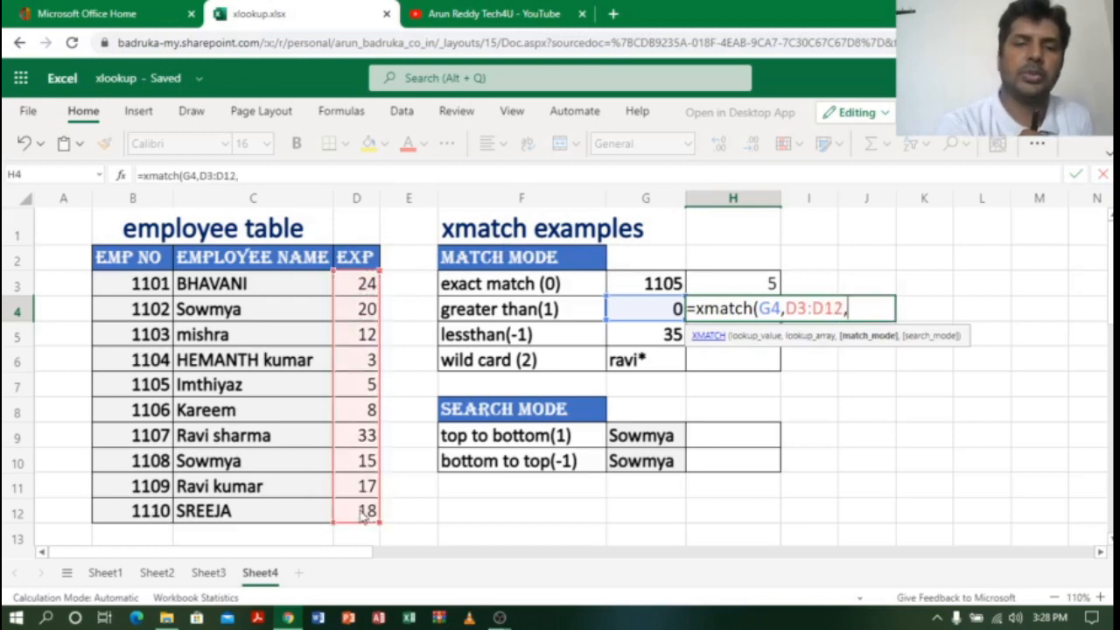
text(1)
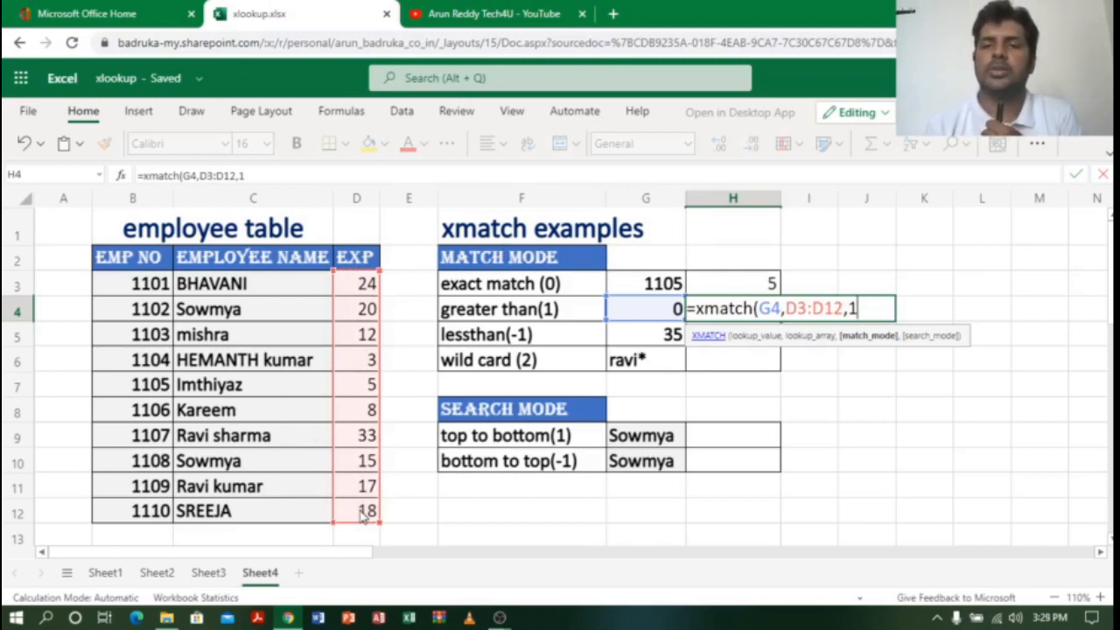
text())
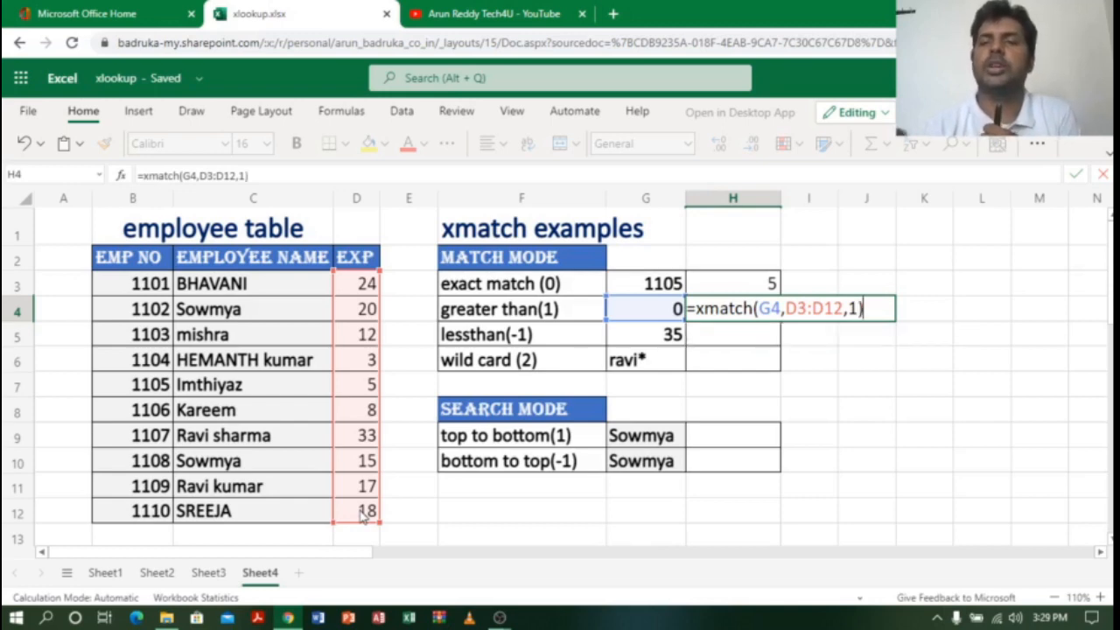
key(Return)
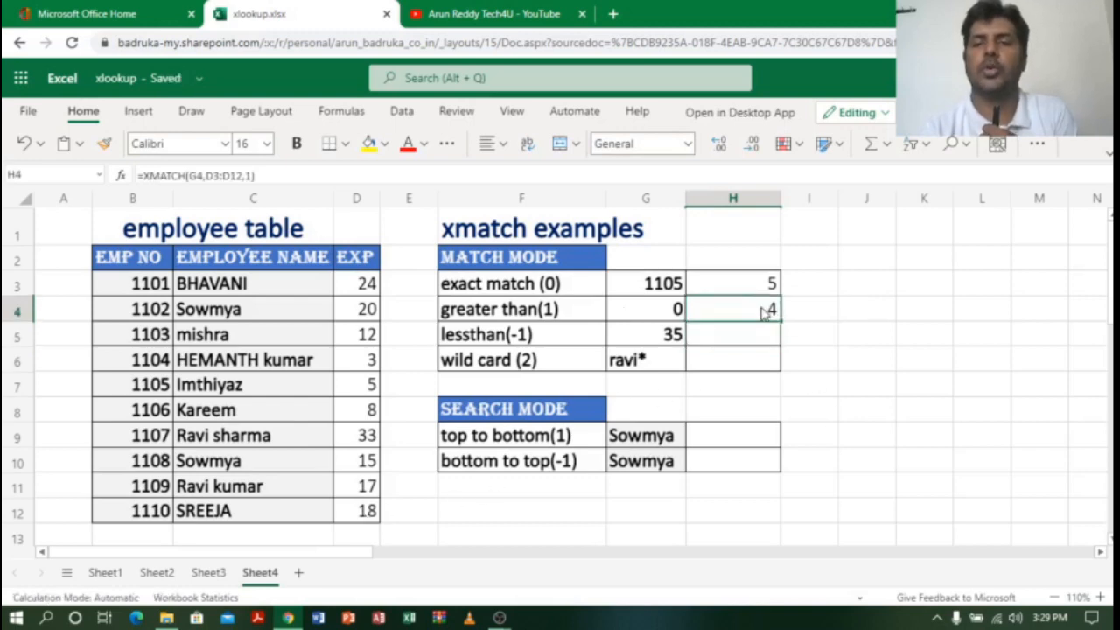
- Examine the experience values in D3:D12 down to row 6 and read that row's employee details
drag(365, 284, 368, 517)
click(367, 289)
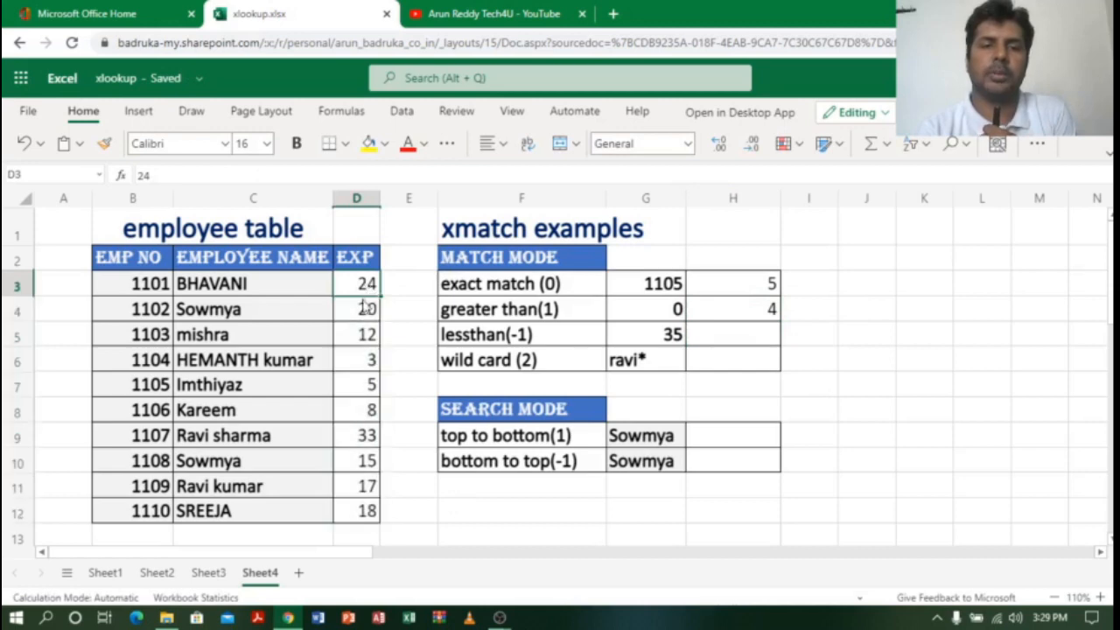
click(366, 311)
click(365, 336)
click(360, 368)
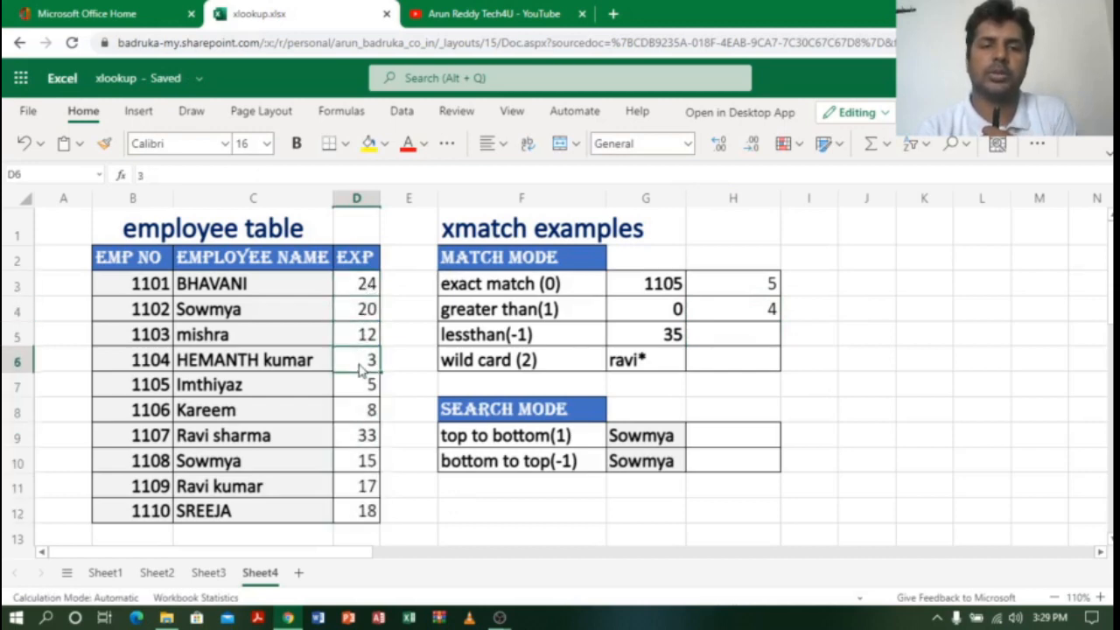
click(171, 368)
click(237, 372)
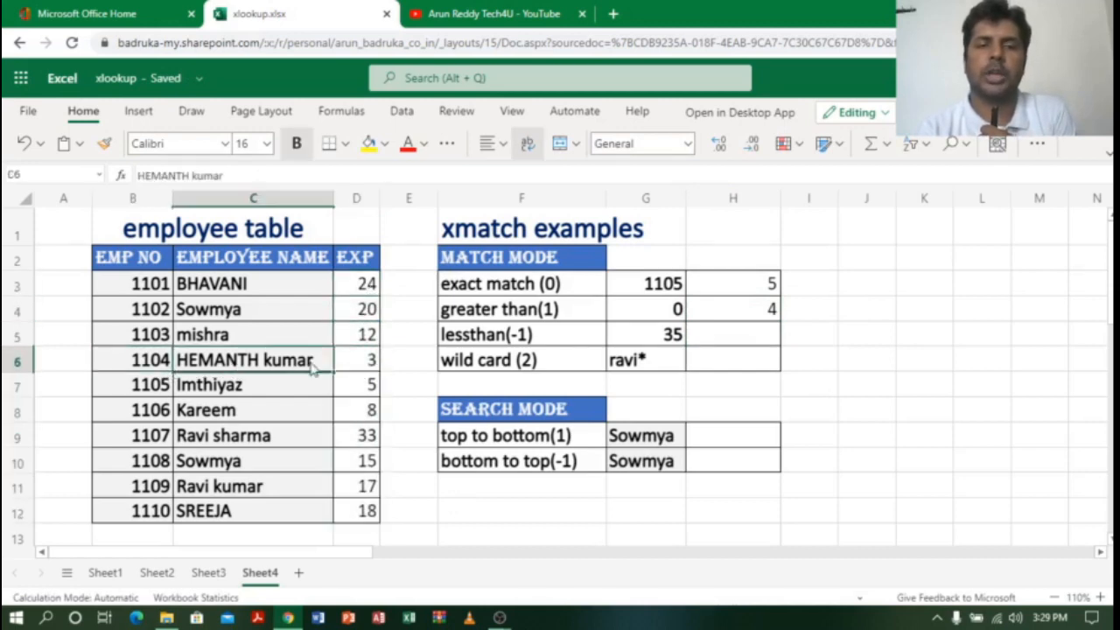
click(367, 372)
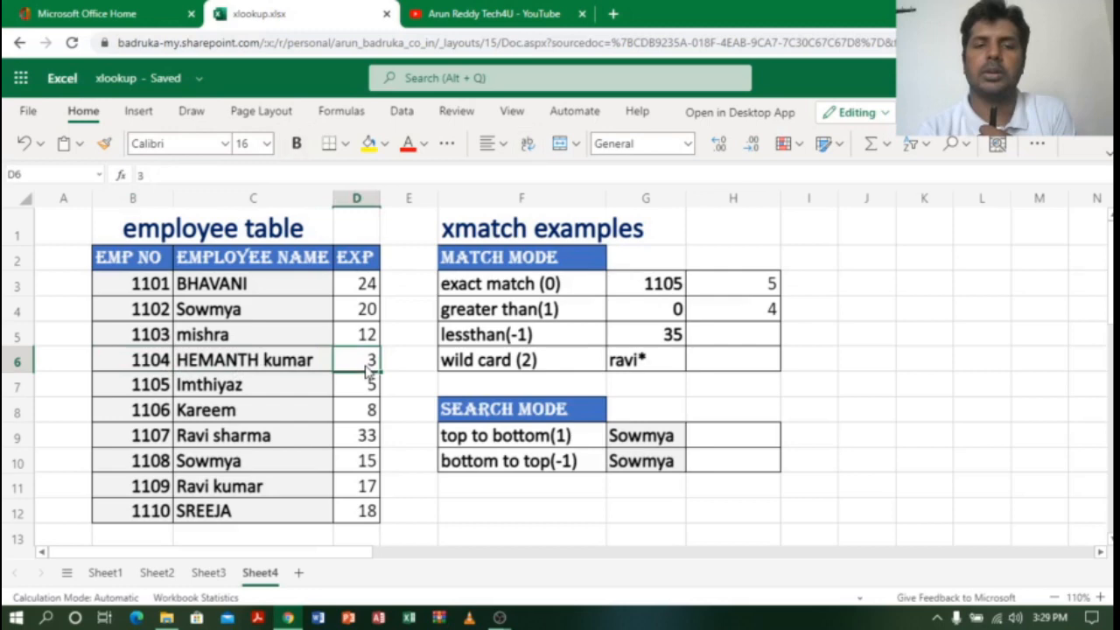
- Compare the greater than result in H4 with the row 6 record, the G4 lookup value and the experience values in D3:D6
click(768, 316)
click(151, 377)
click(265, 365)
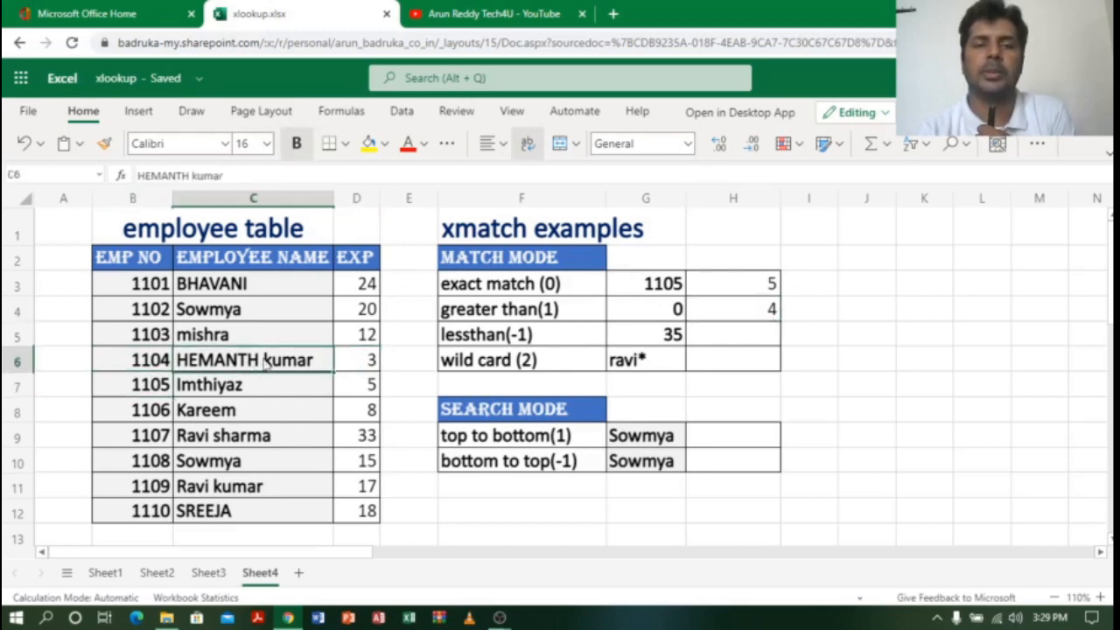
click(367, 368)
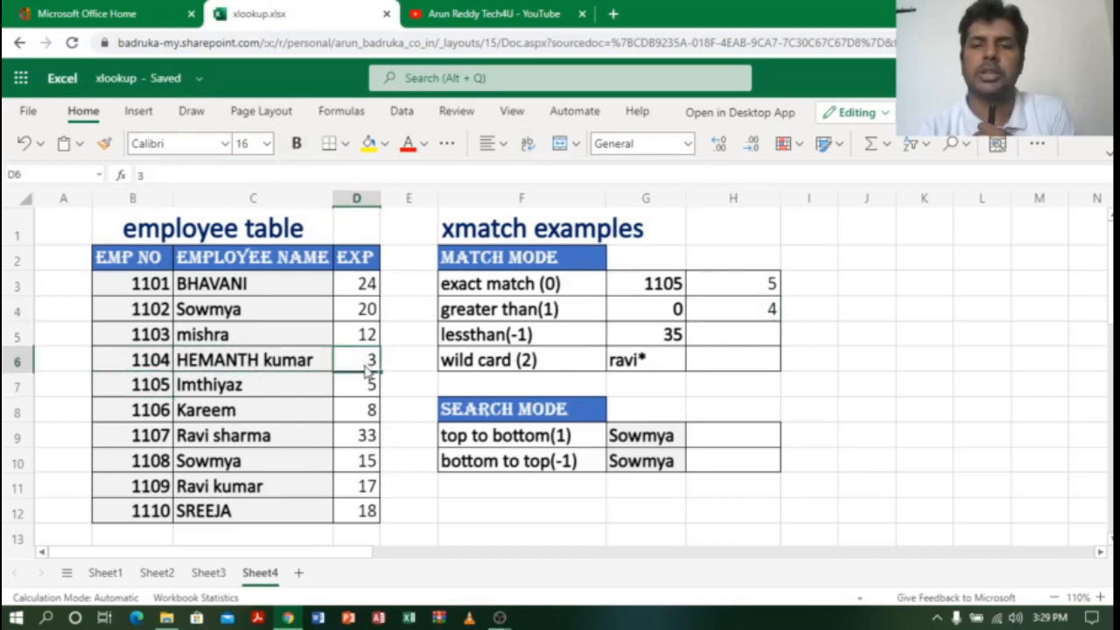
click(757, 317)
click(365, 367)
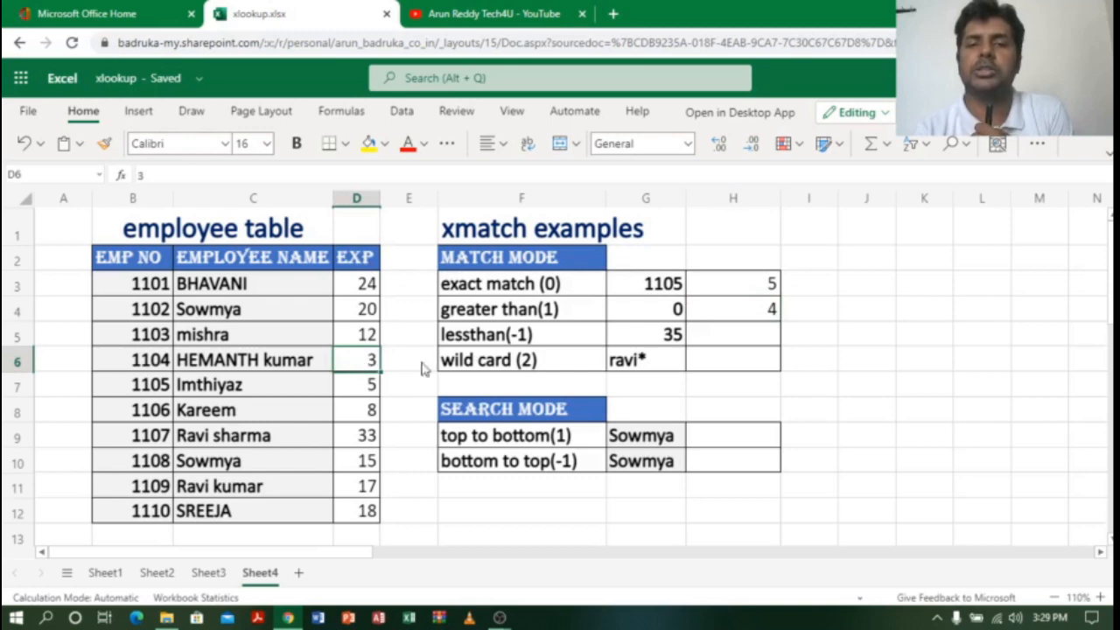
click(658, 317)
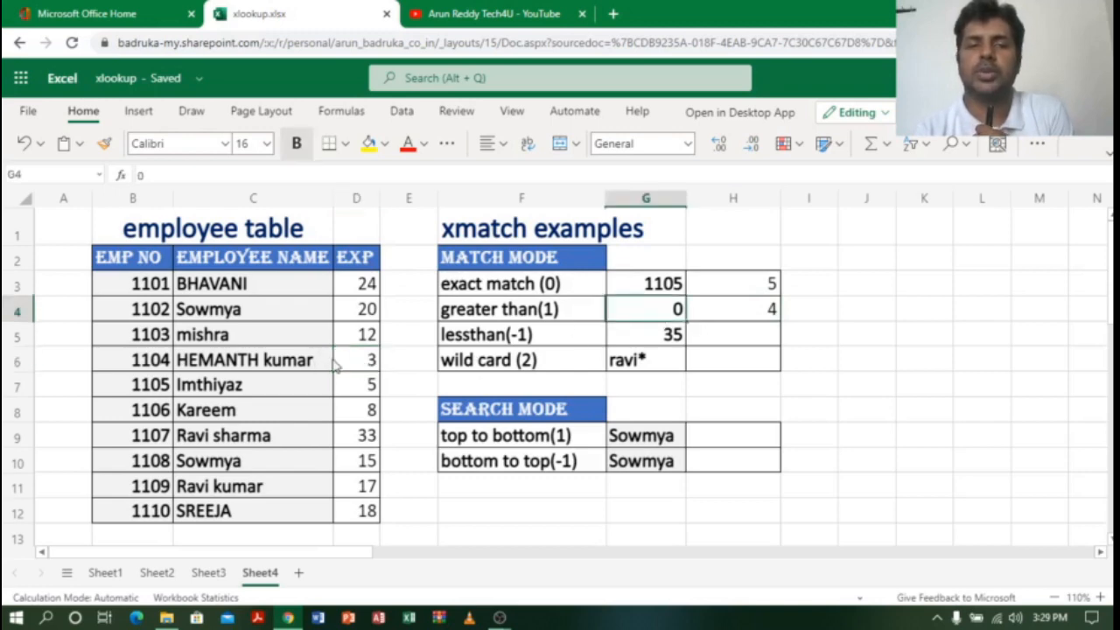
drag(371, 282, 368, 334)
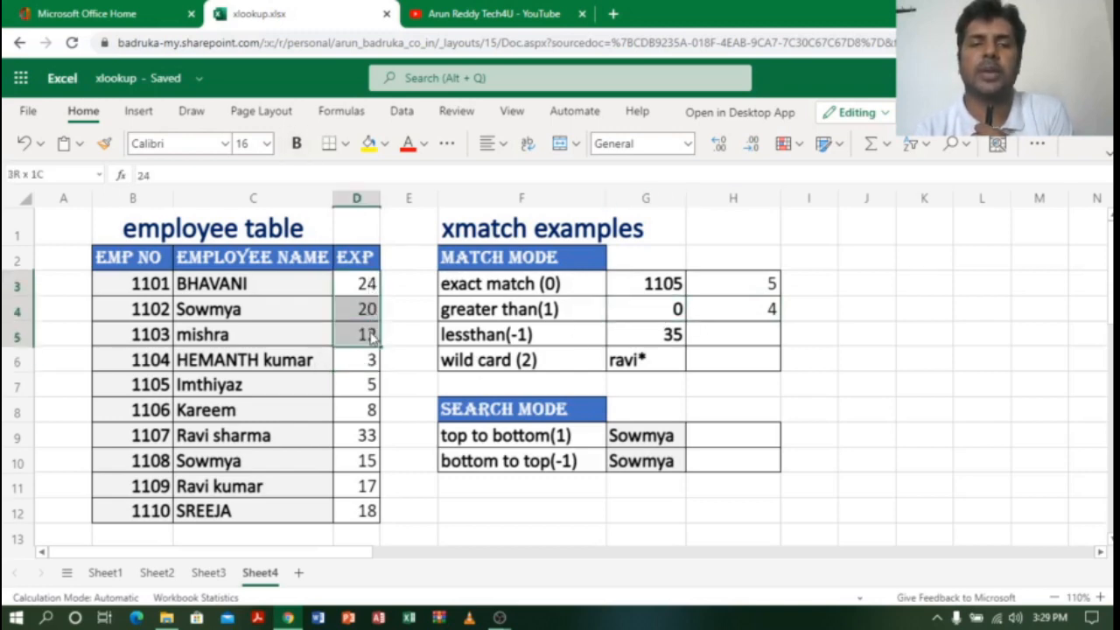
click(358, 362)
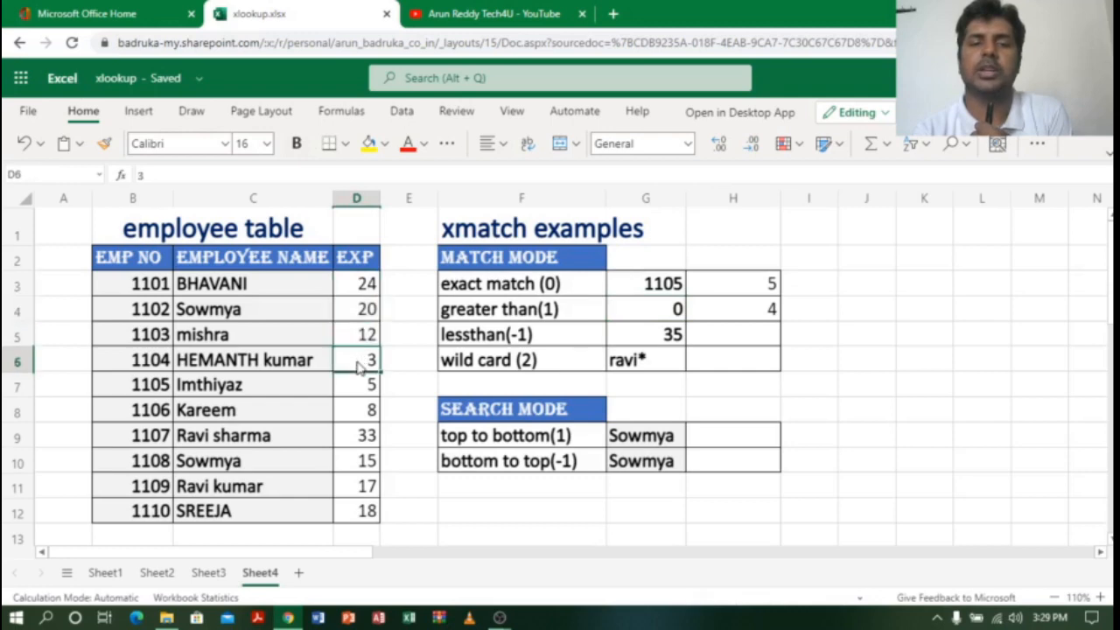
click(765, 312)
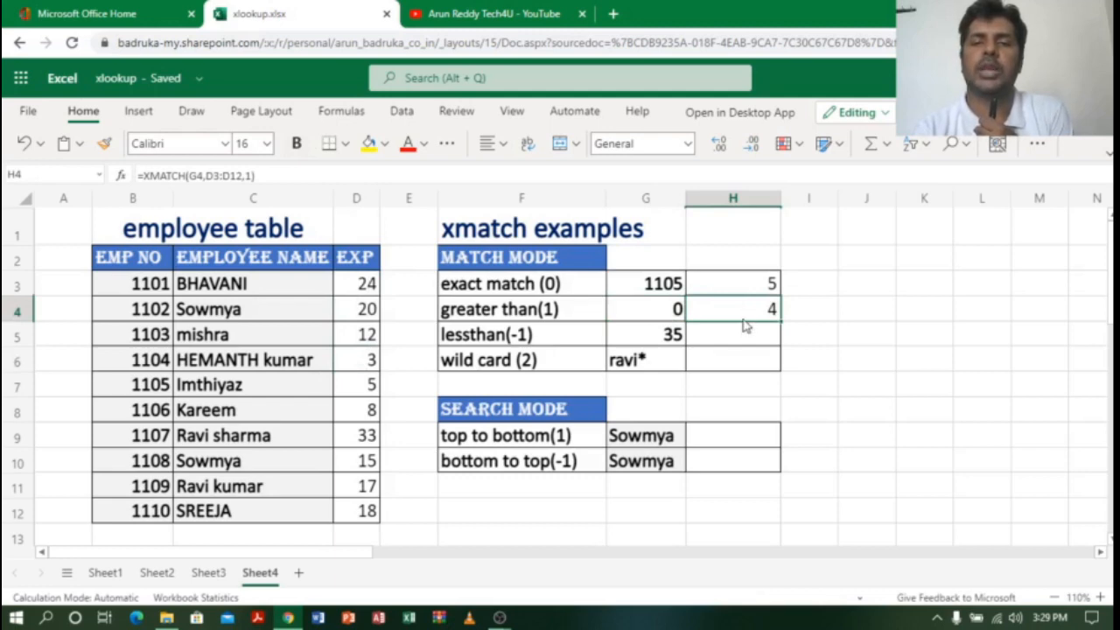
- Examine the less than example in row 5, checking the lookup value in G5 against the empty result cell H5
click(738, 341)
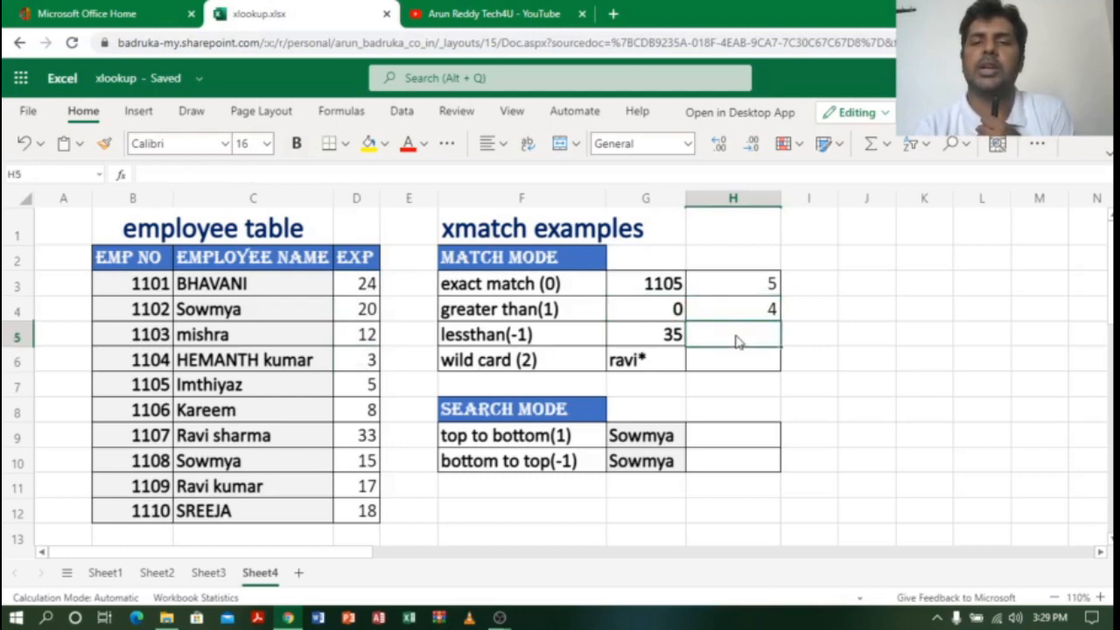
click(629, 342)
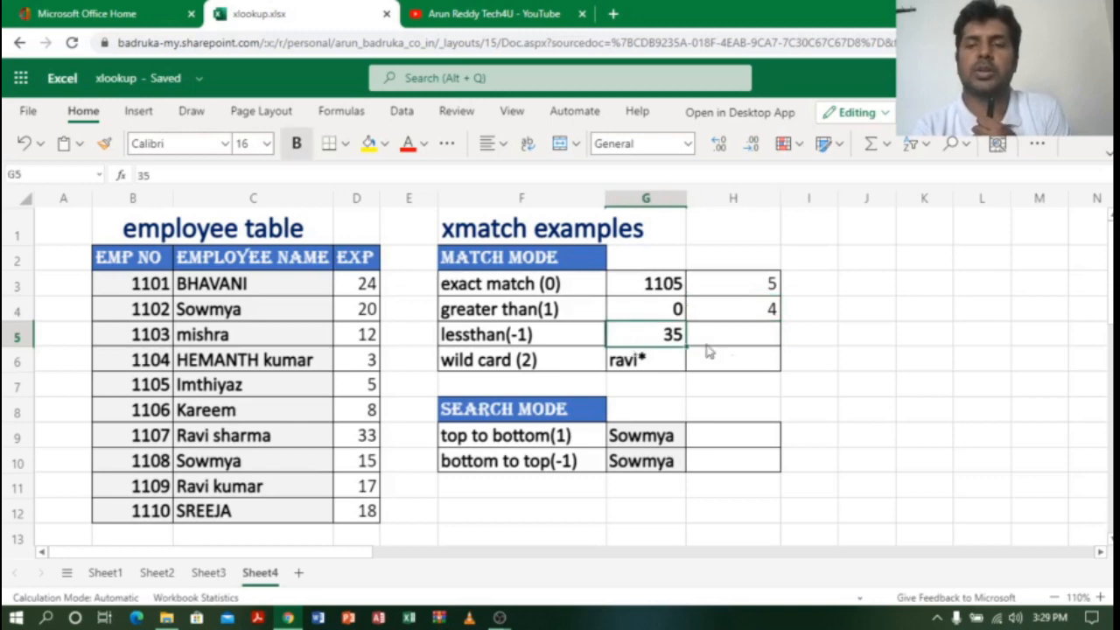
click(733, 338)
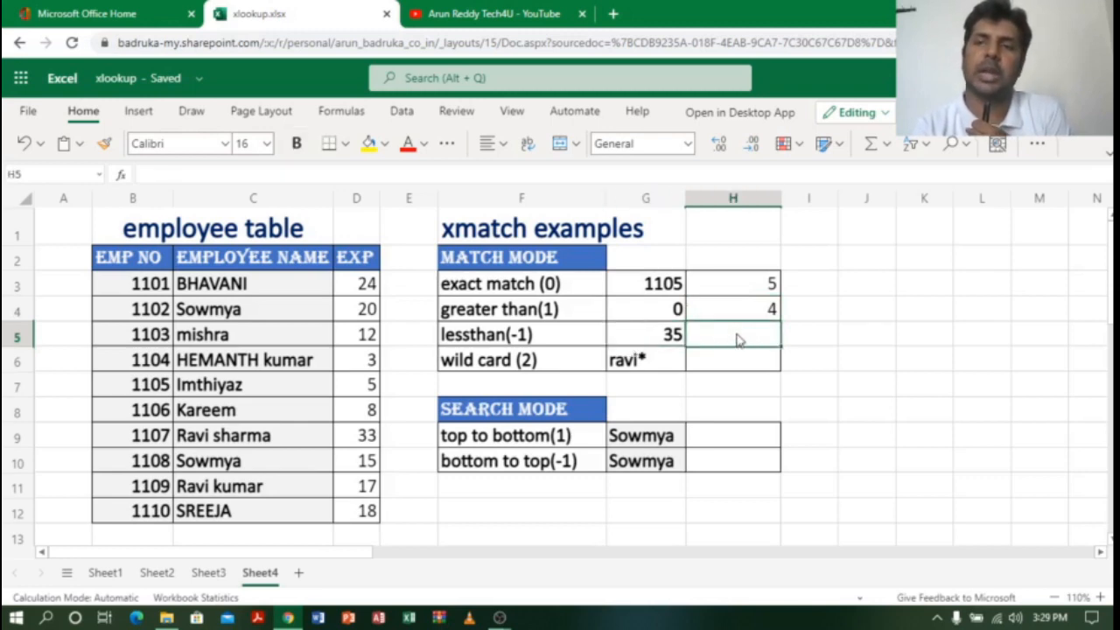
click(663, 341)
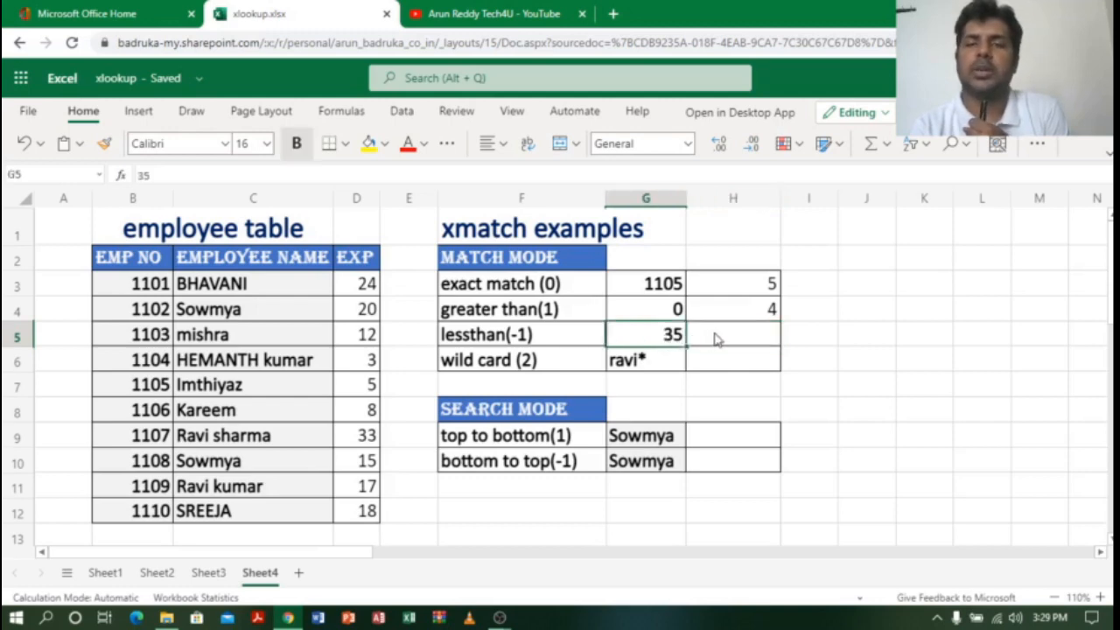
click(705, 341)
click(665, 346)
key(ctrl+b)
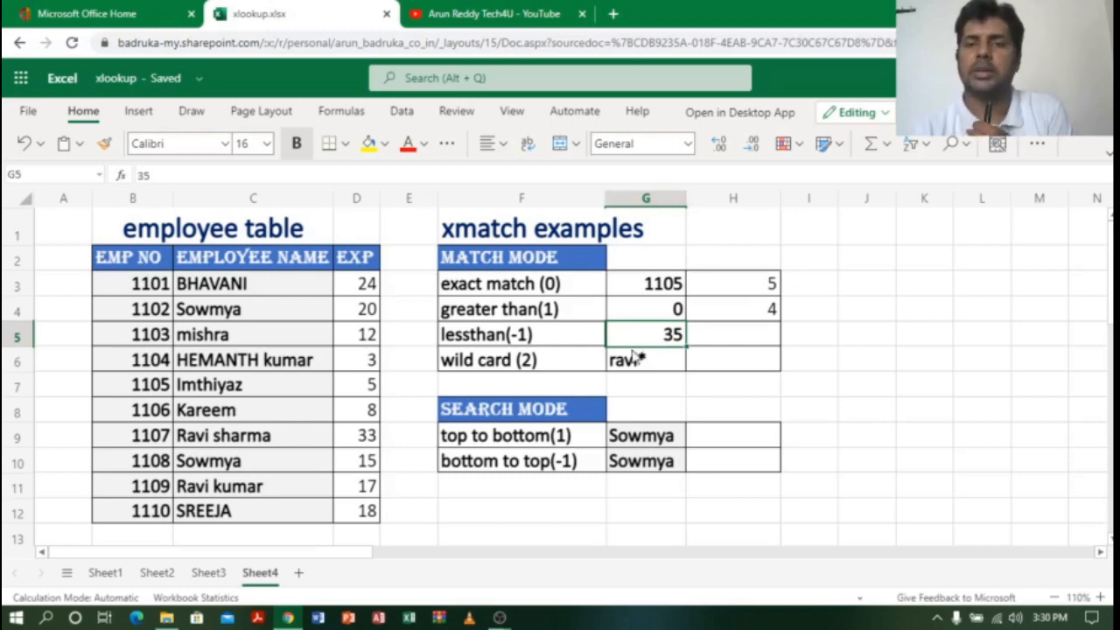
click(743, 339)
click(671, 342)
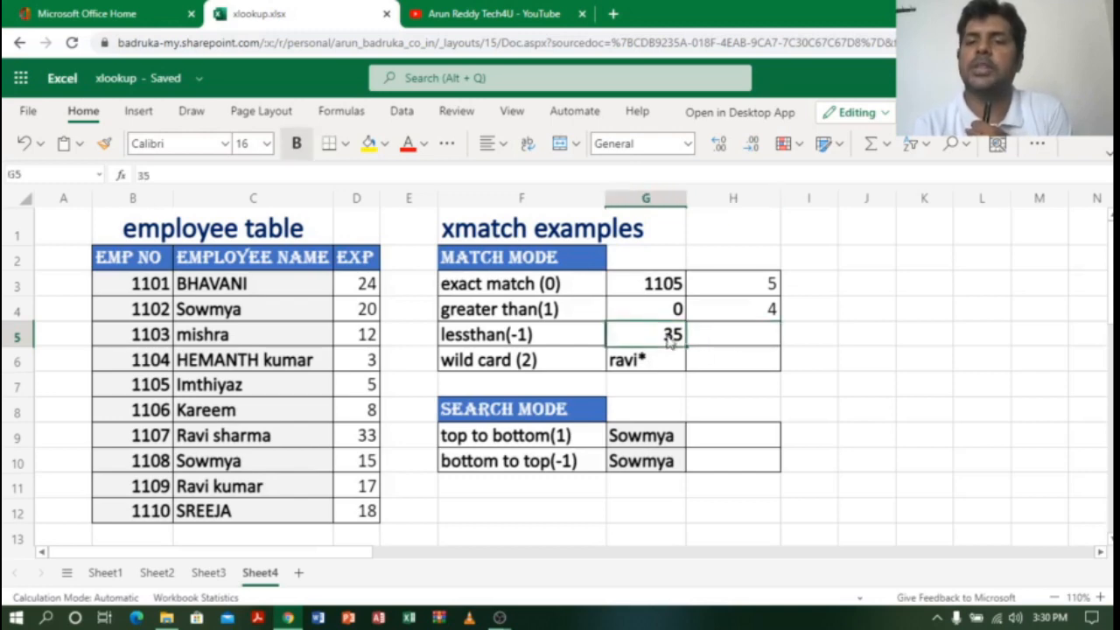
click(726, 335)
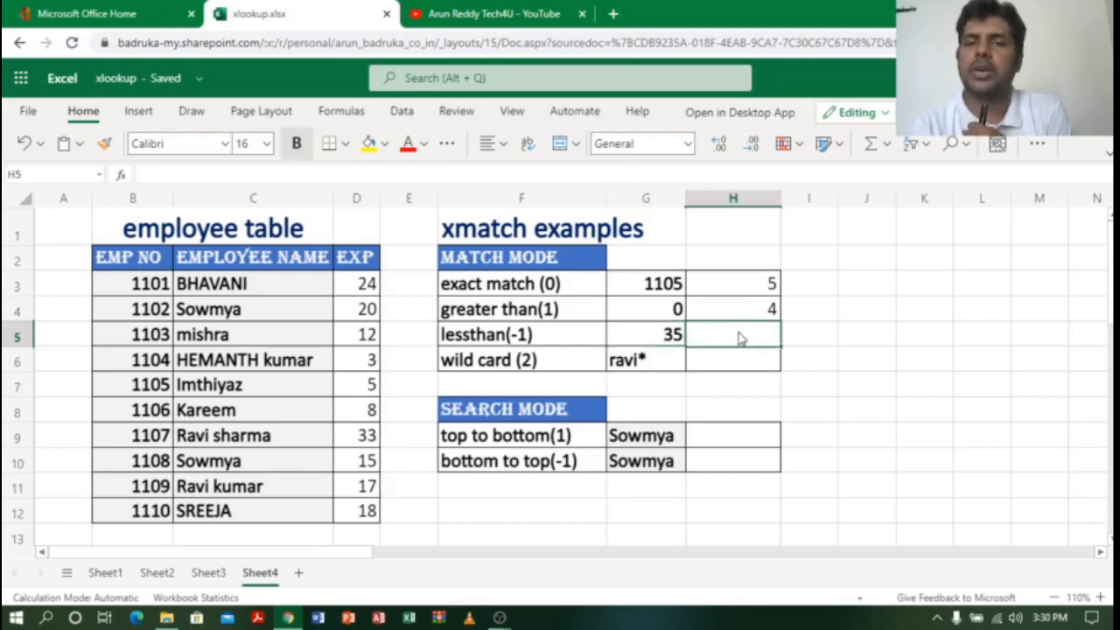
click(671, 345)
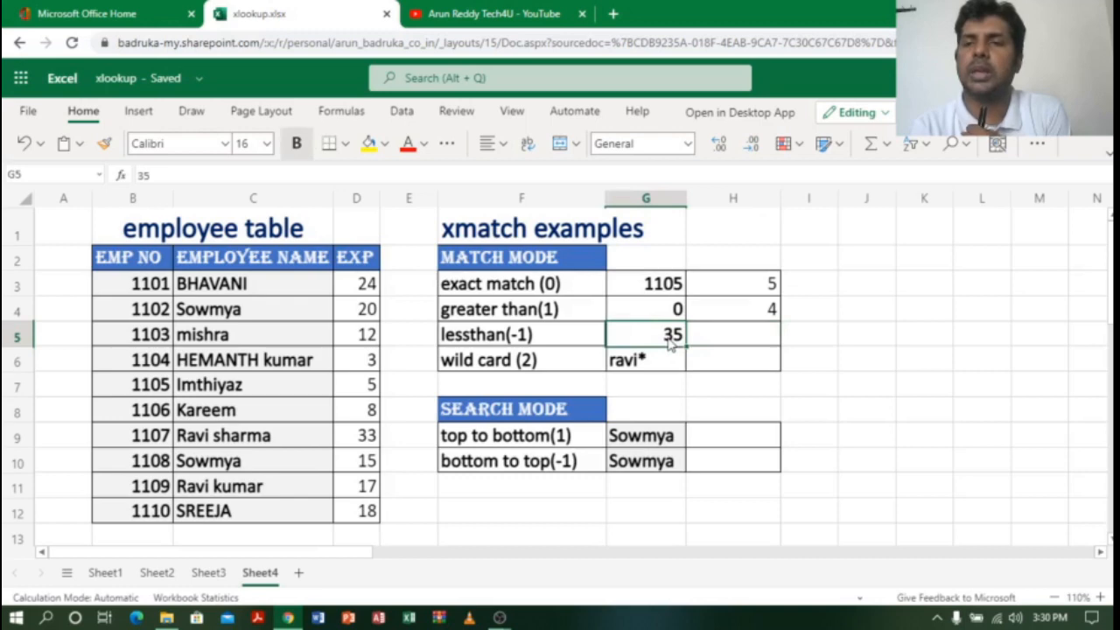
- Enter an XMATCH formula in H5 with lookup value G5, lookup array D3:D12 and match mode -1
click(757, 335)
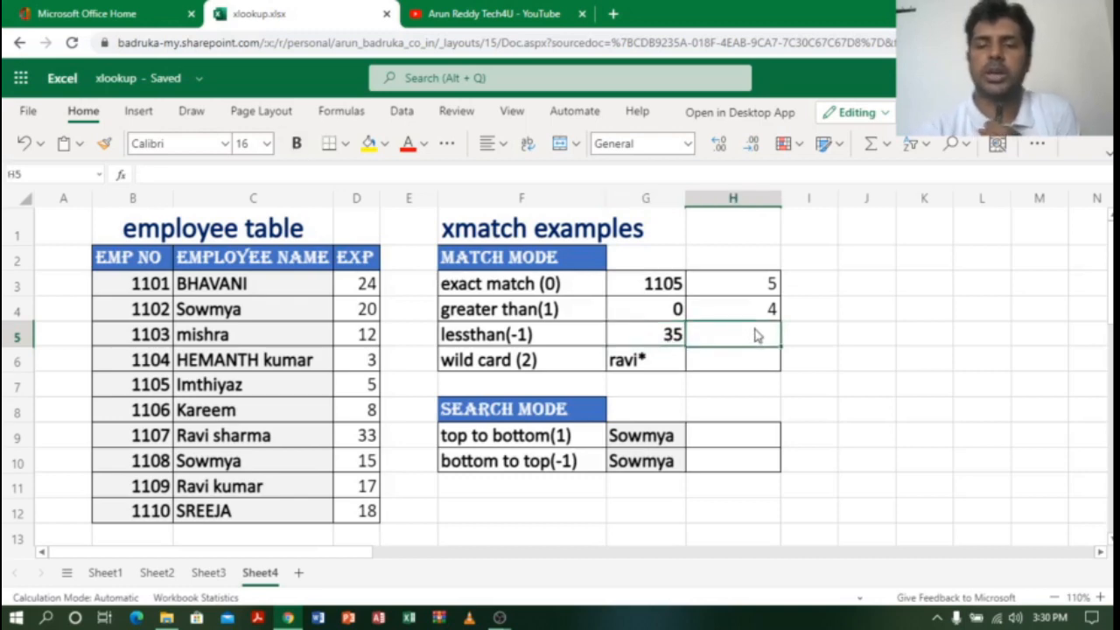
text(=)
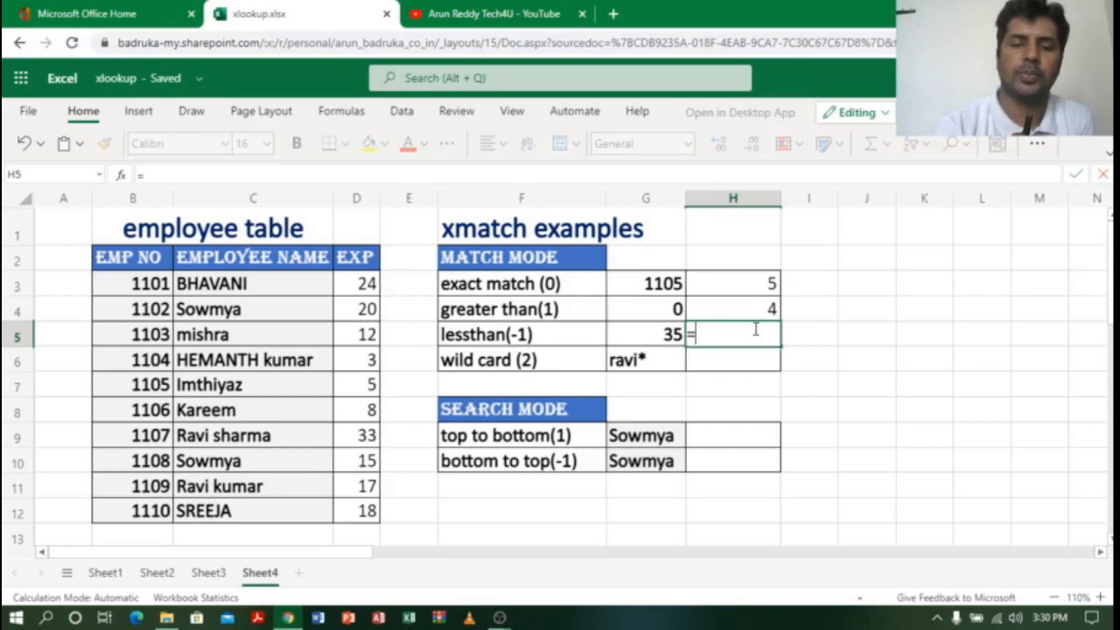
text(xmatch()
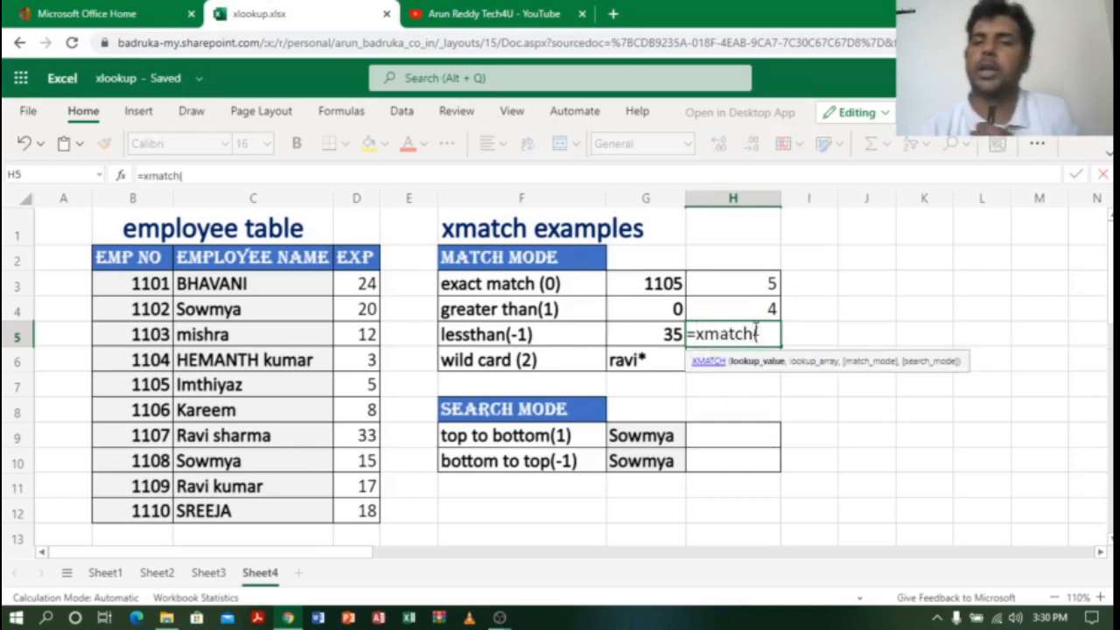
click(663, 340)
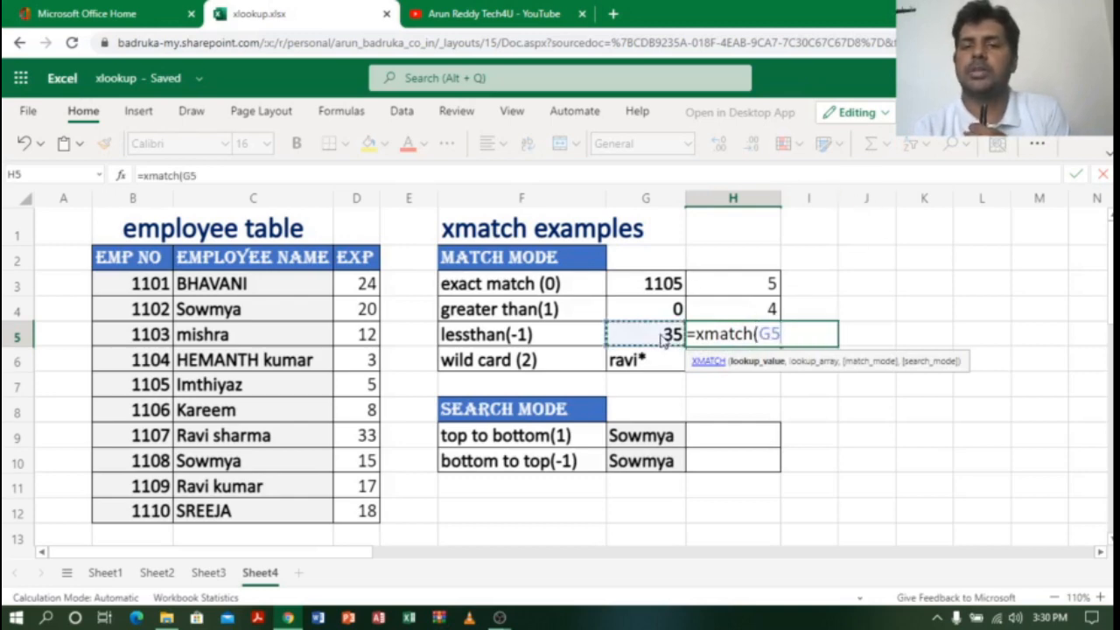
text(,)
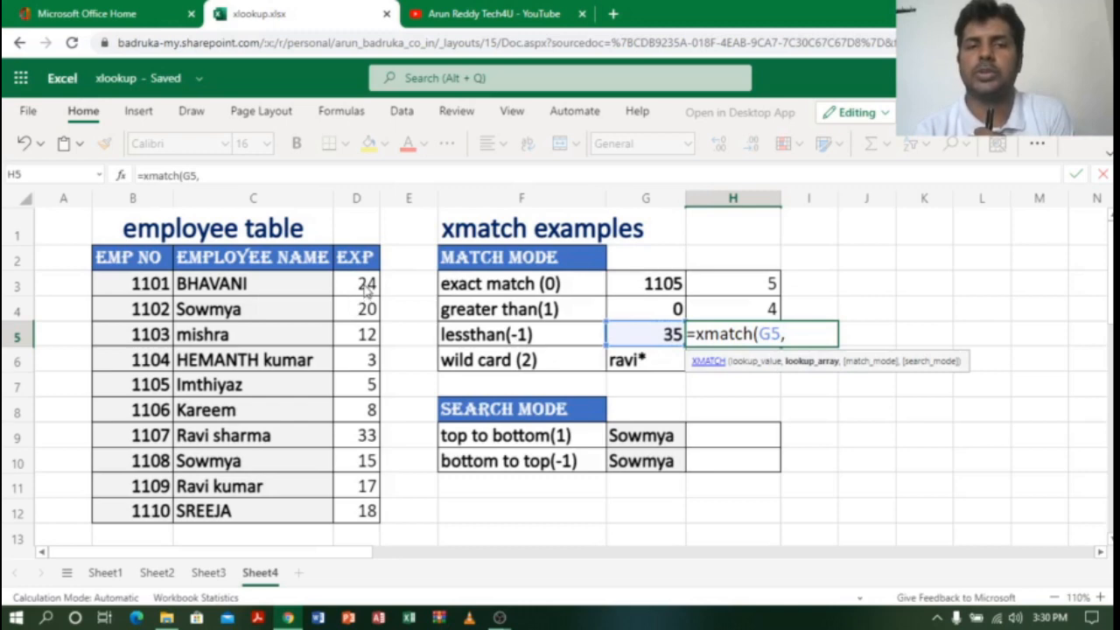
drag(367, 287, 361, 516)
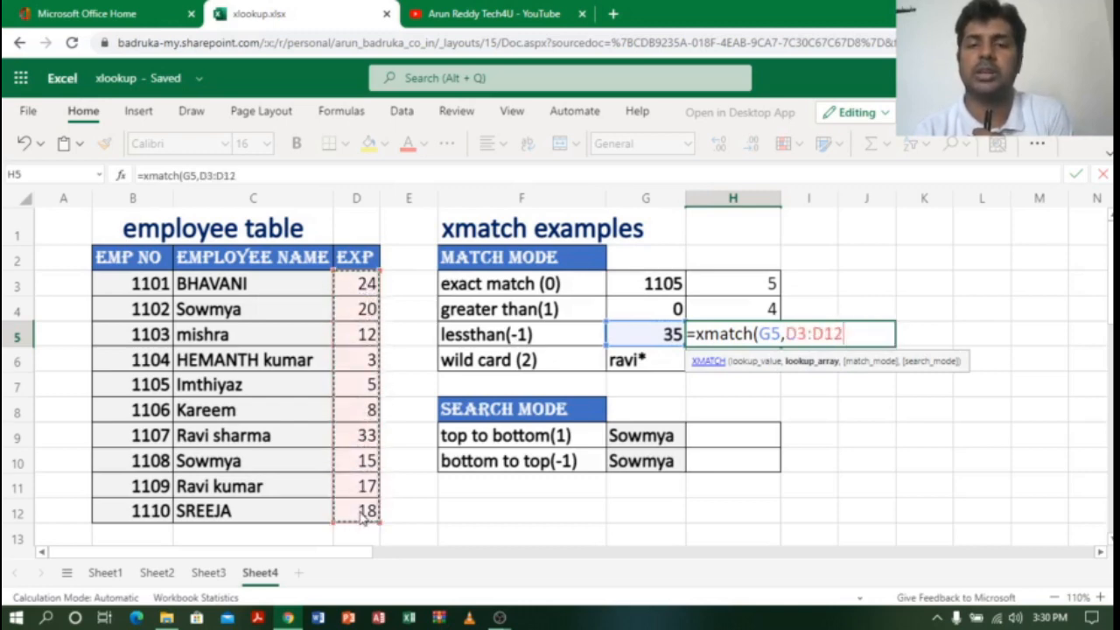
text(,)
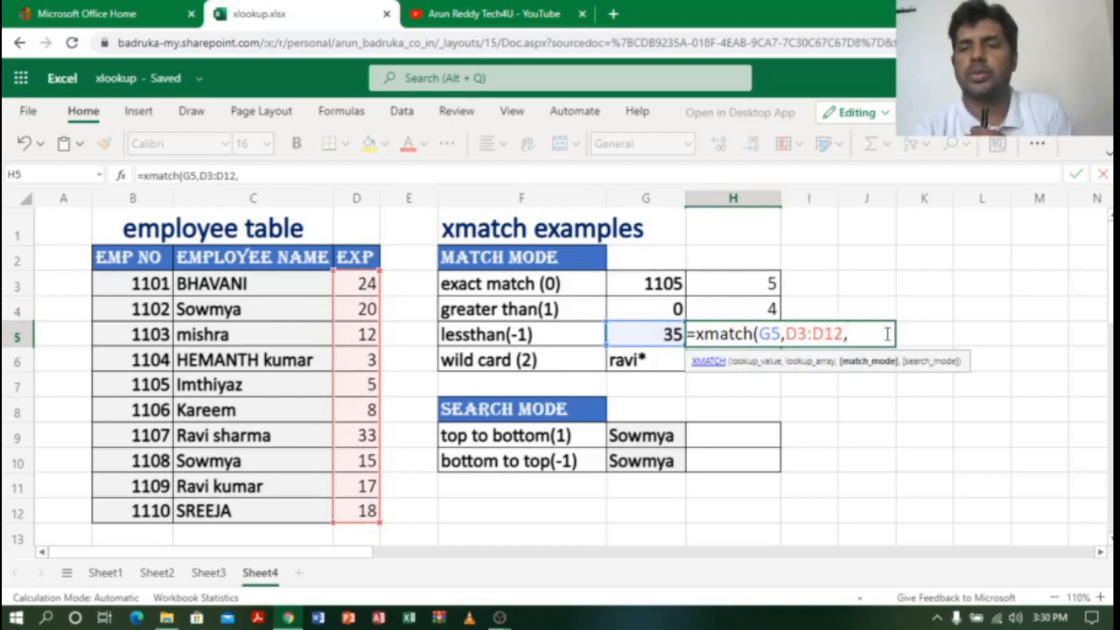
text(-)
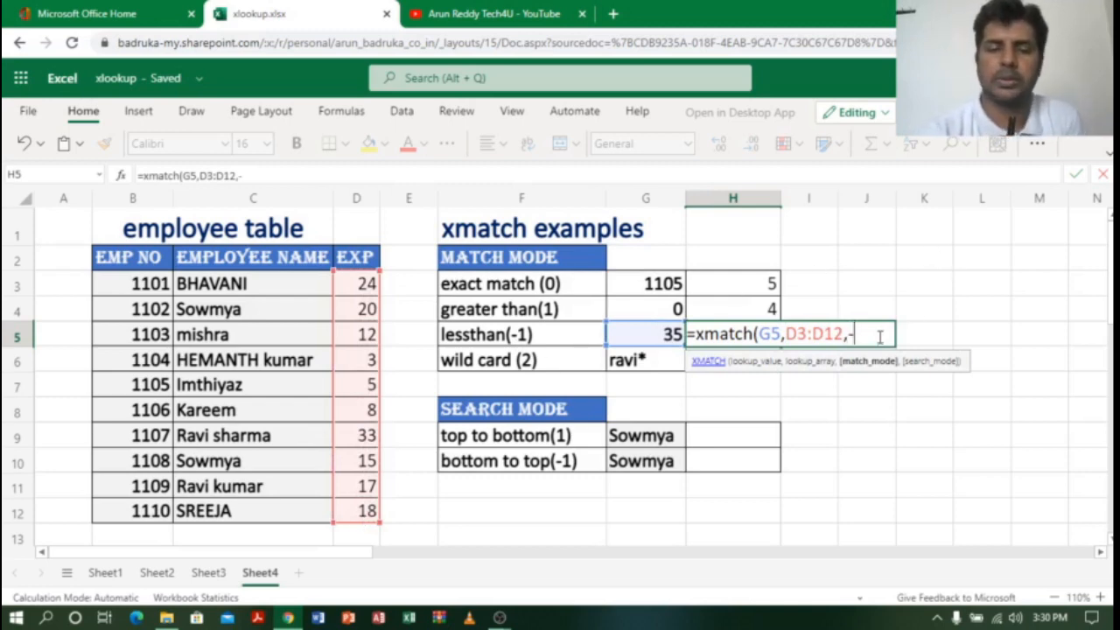
text(1))
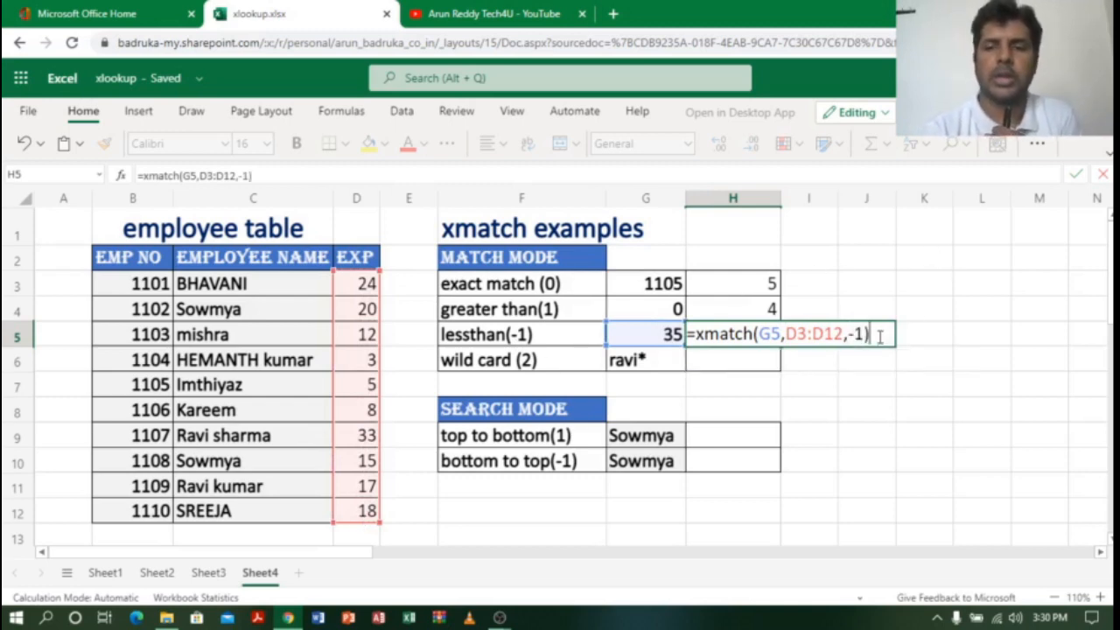
key(Return)
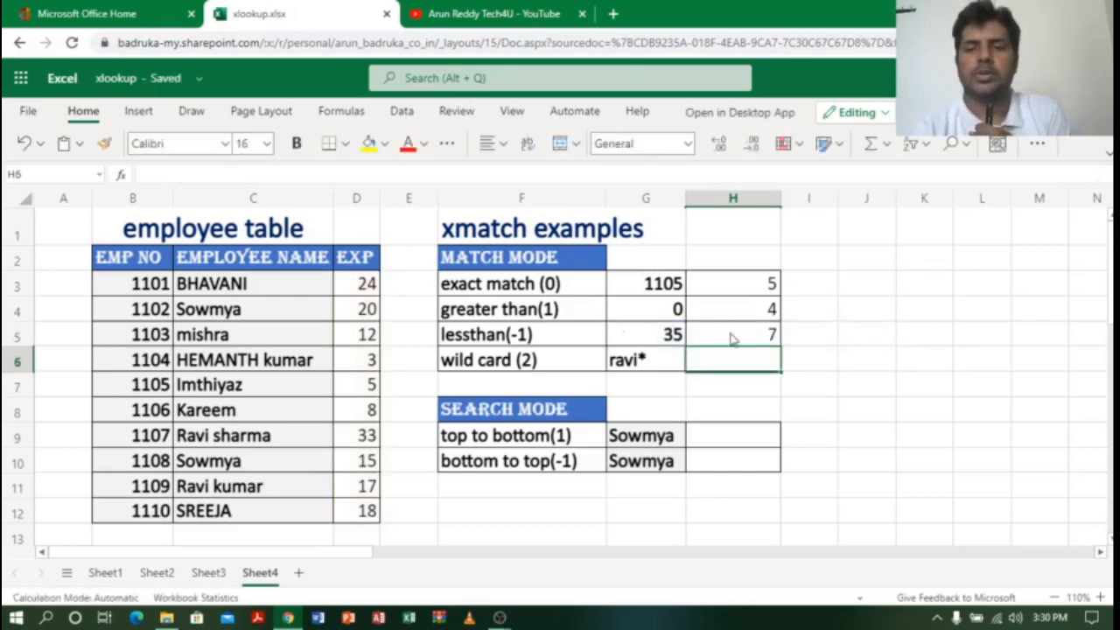
- Check the H5 formula, trace the experience values from D3 down to D9, and read the row 9 employee details
click(740, 338)
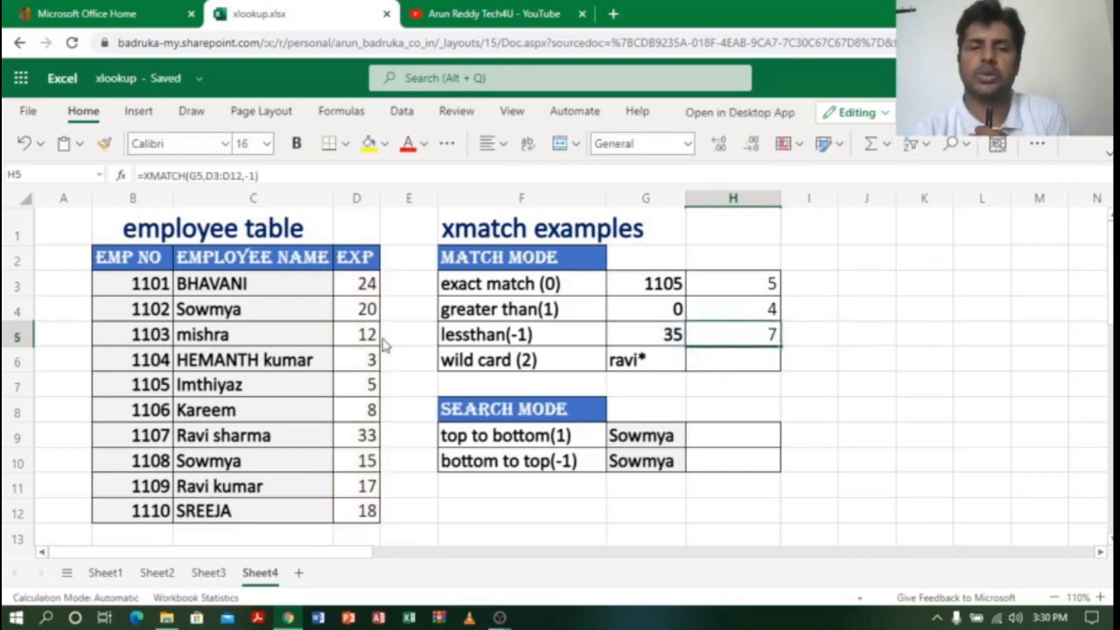
click(368, 292)
click(368, 310)
click(368, 336)
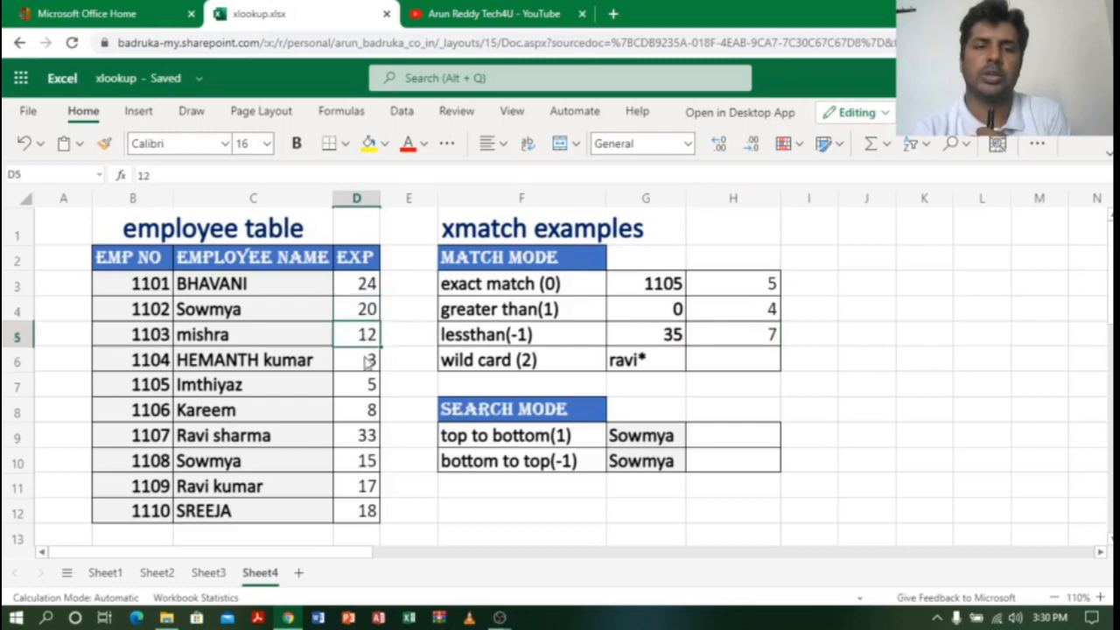
click(369, 361)
click(370, 386)
click(368, 411)
click(364, 437)
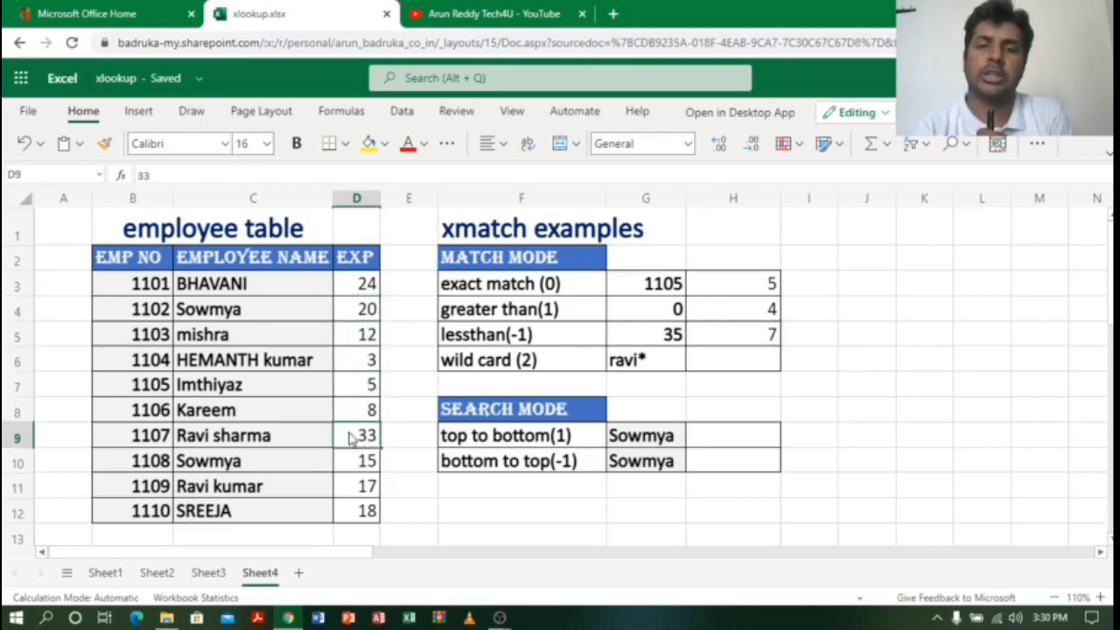
click(293, 435)
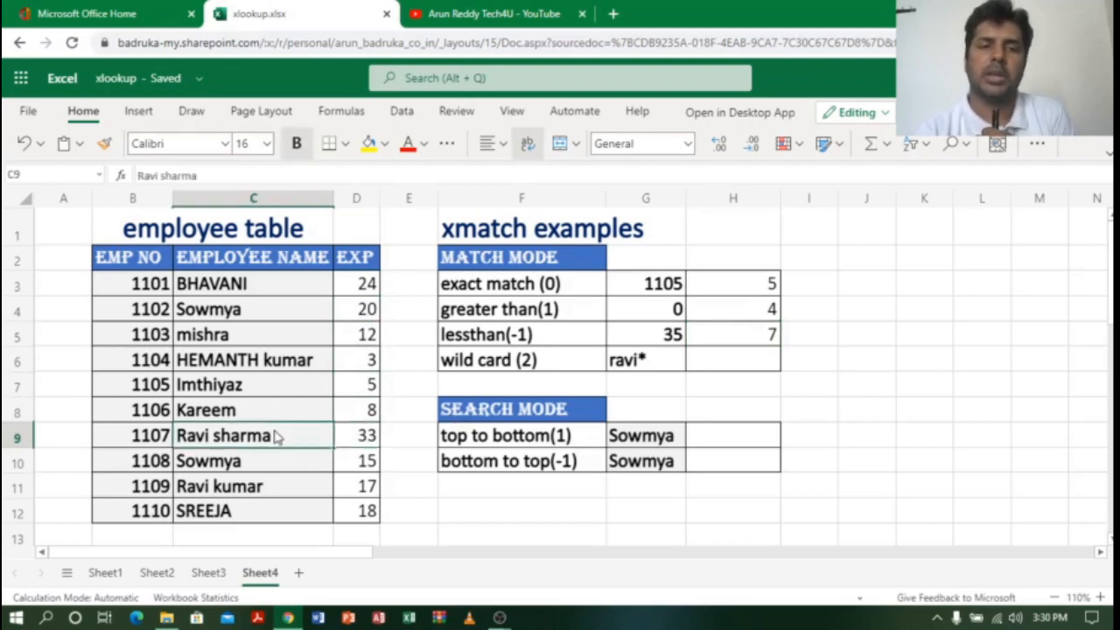
click(155, 450)
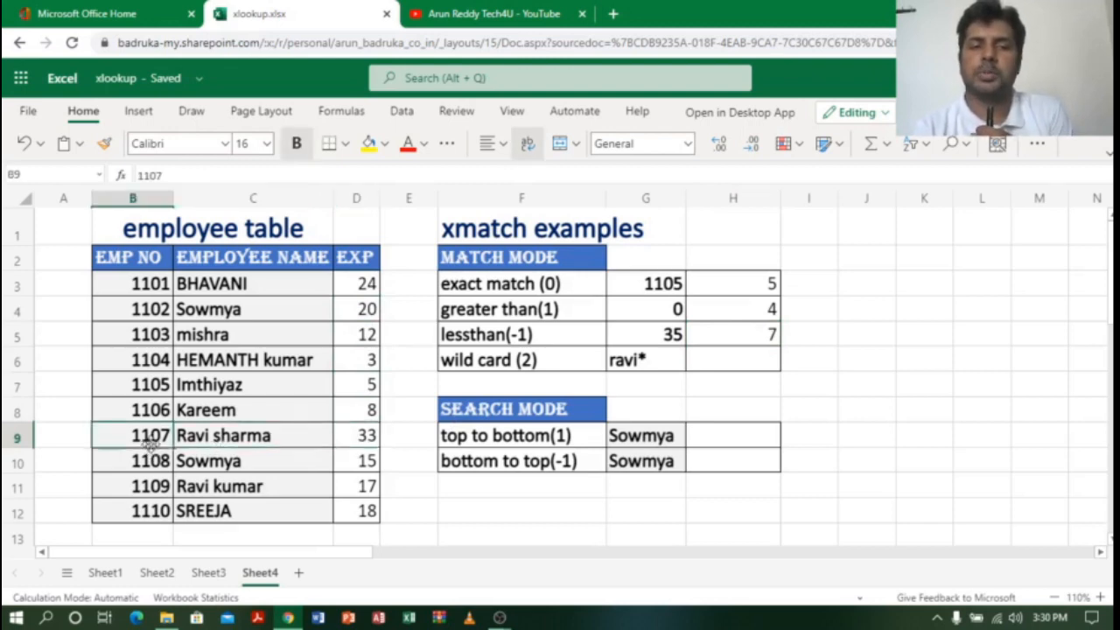
click(362, 445)
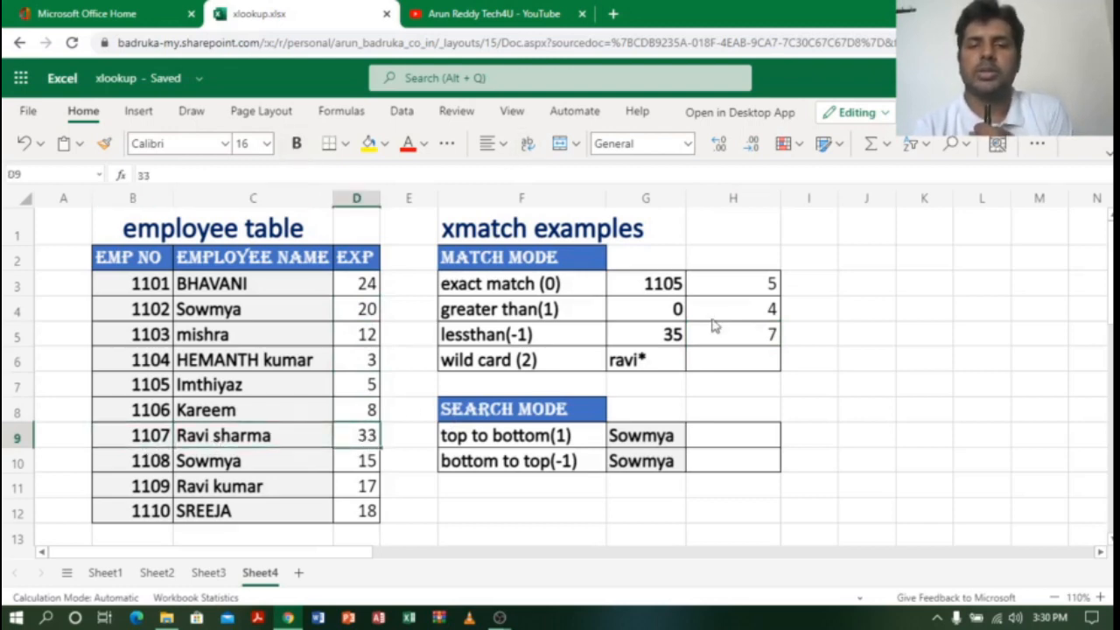
- Compare the G5 lookup value with the experience value in D9 and the less than result in H5
click(679, 343)
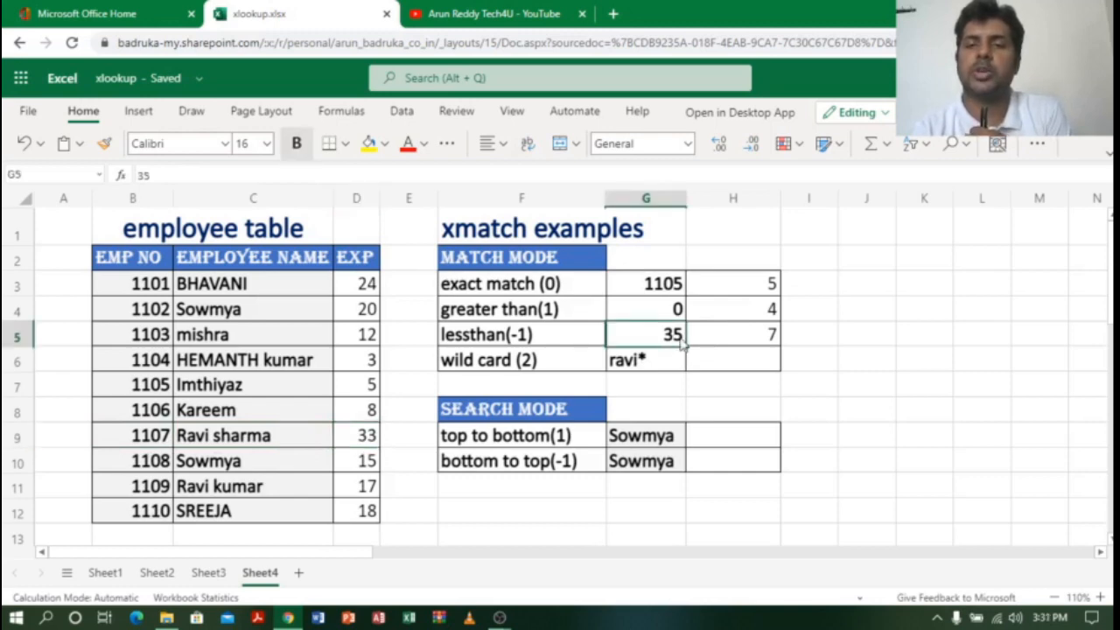
click(353, 444)
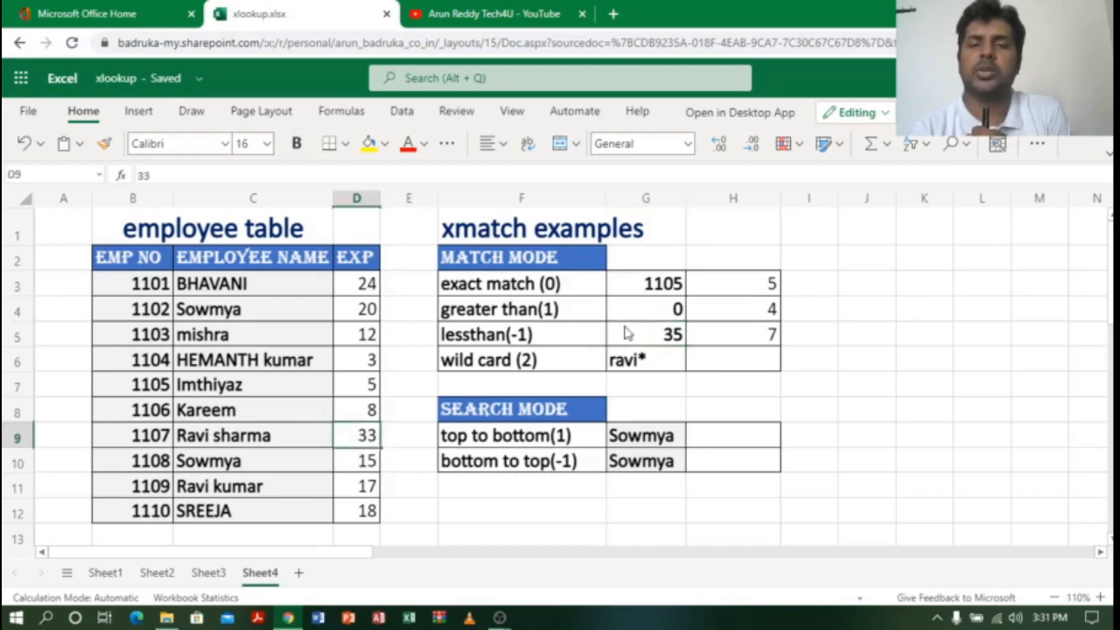
click(652, 341)
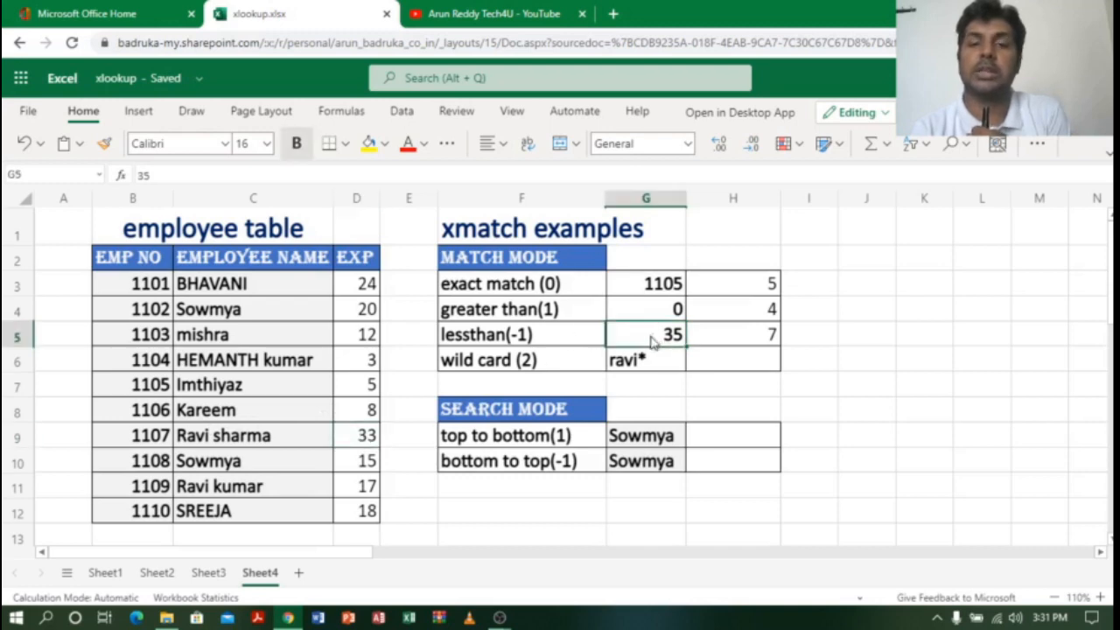
click(369, 444)
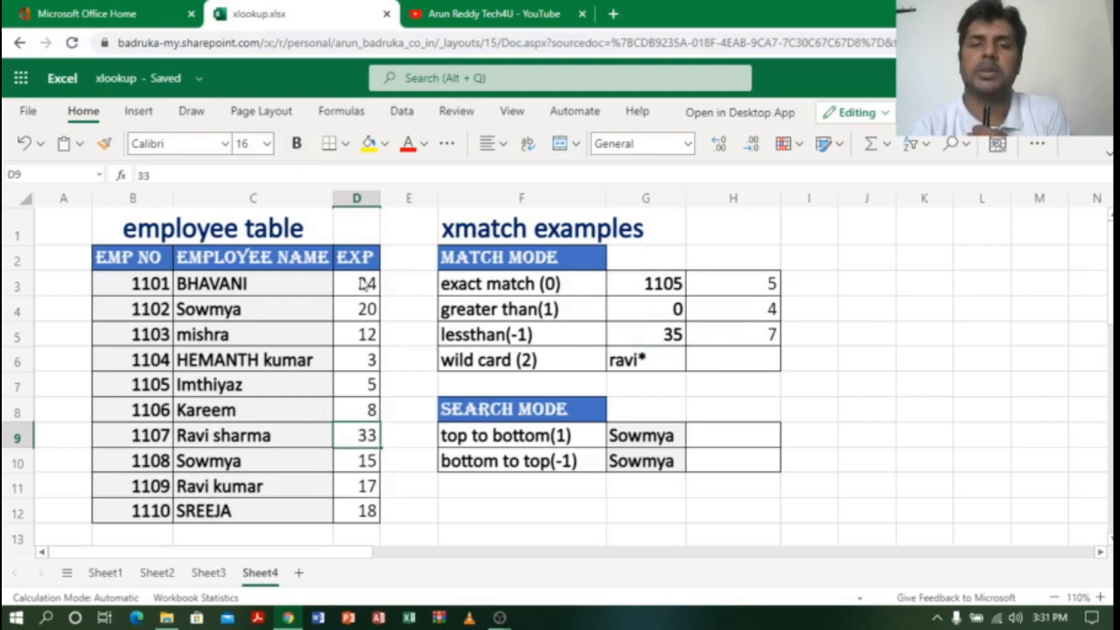
click(679, 345)
click(749, 341)
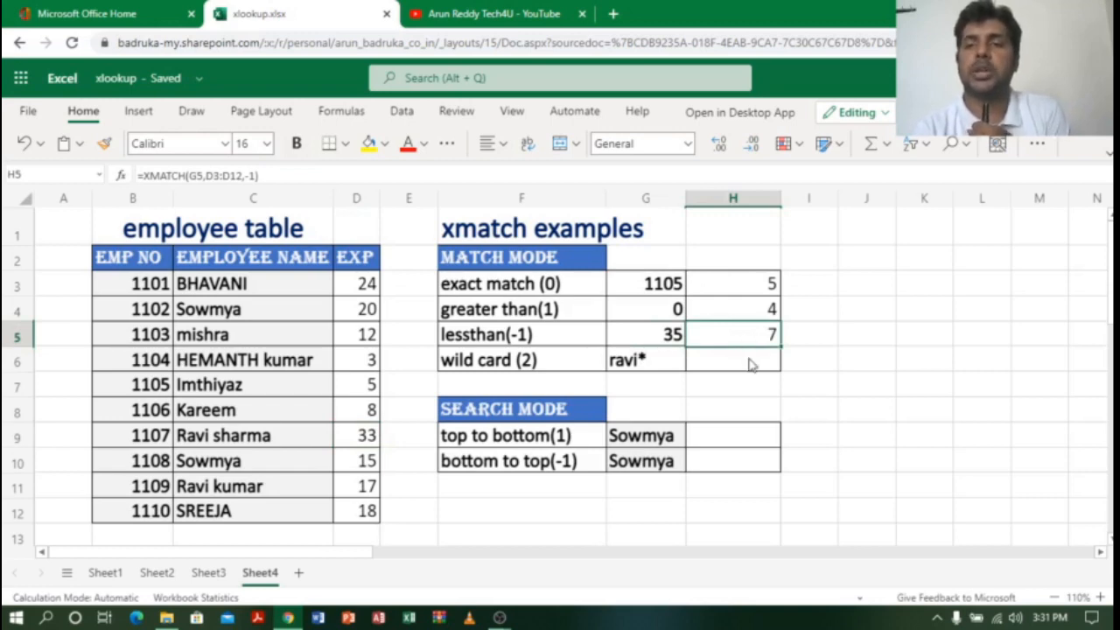
- Examine the wild card example in row 6, comparing the G6 lookup pattern with the employee names in C9 and C11
click(742, 369)
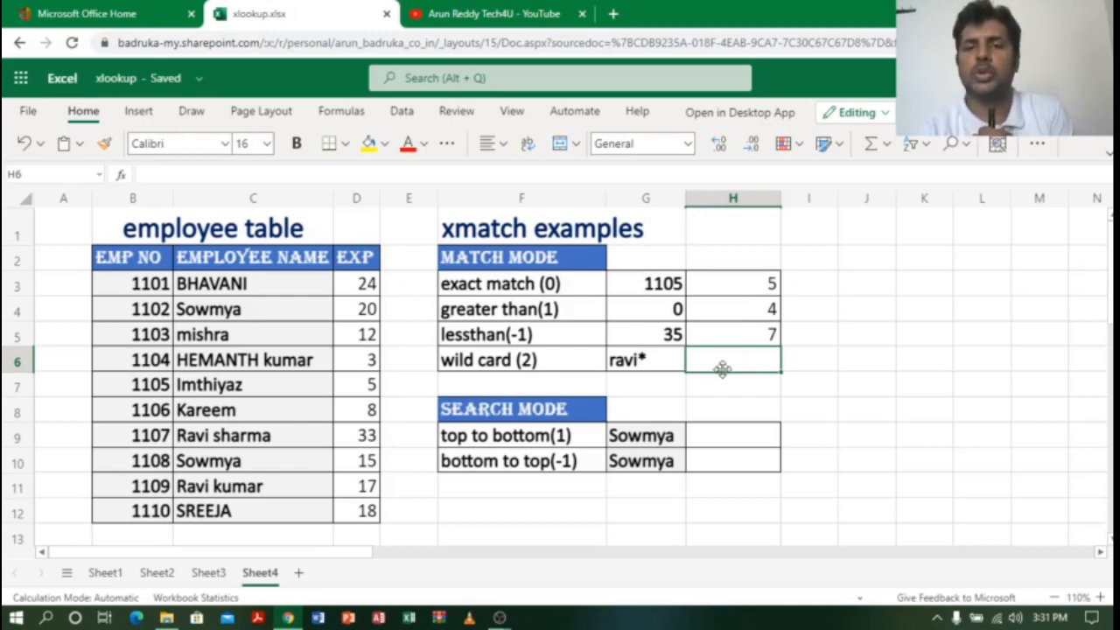
click(800, 363)
click(737, 368)
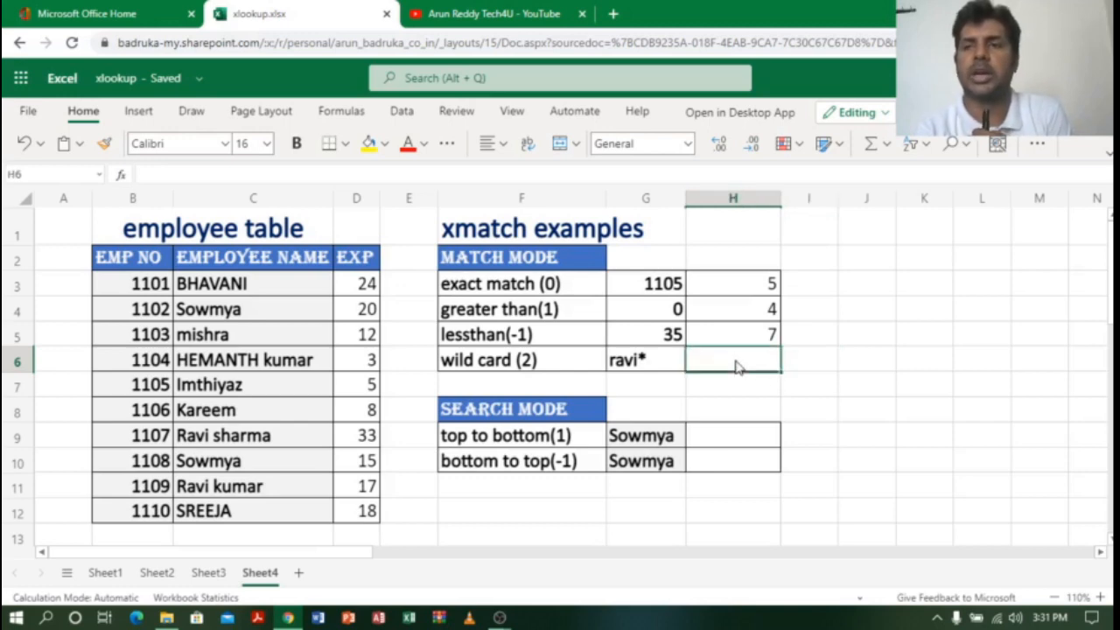
click(633, 372)
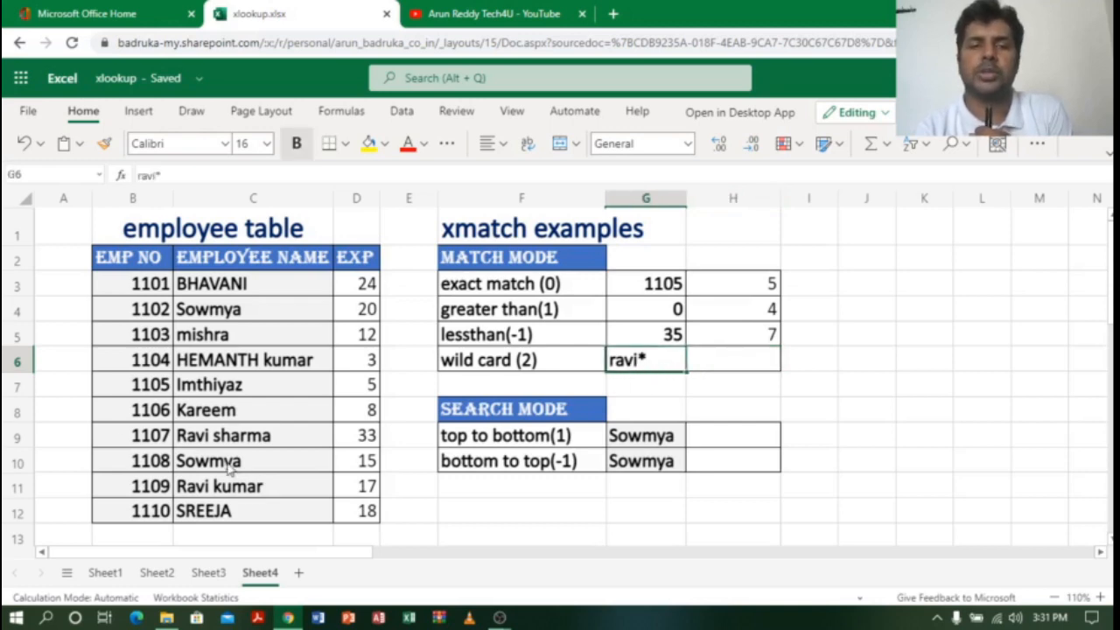
click(243, 436)
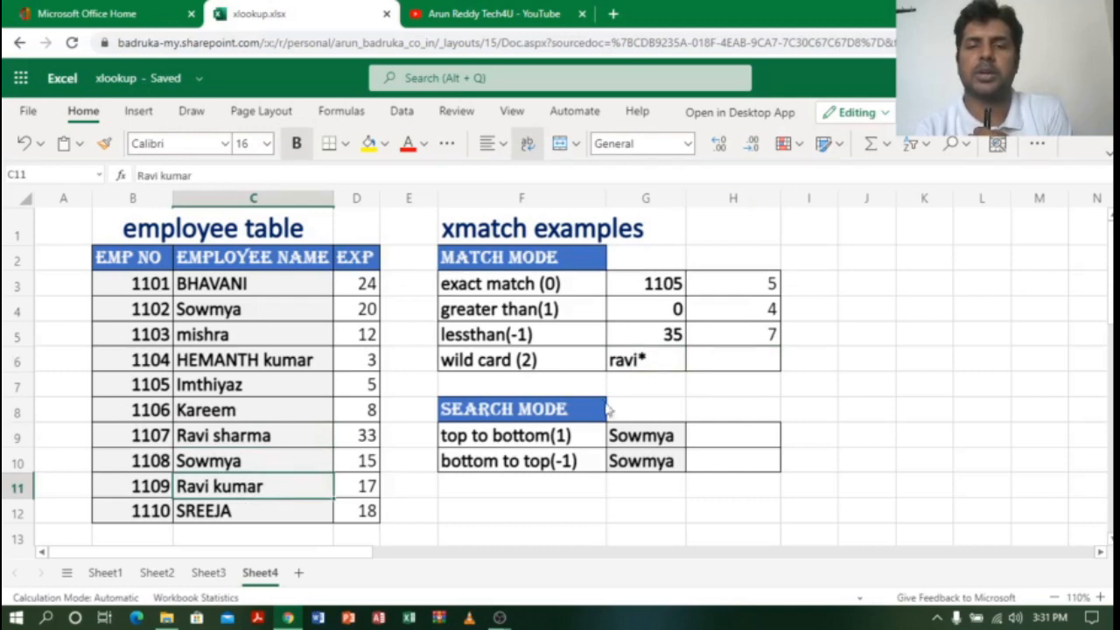
click(660, 372)
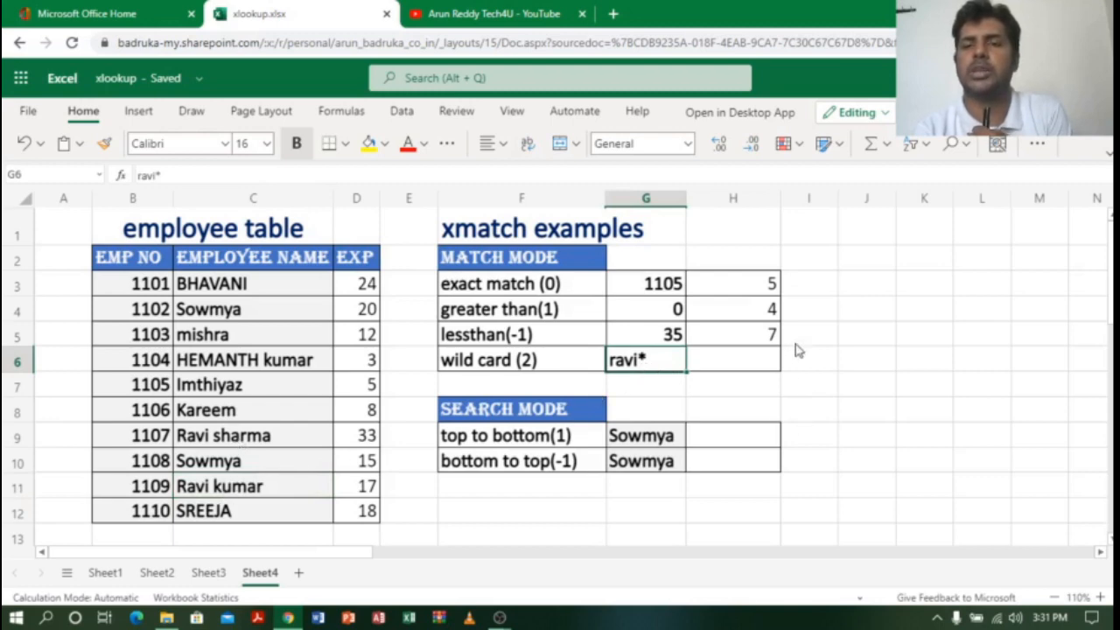
click(742, 369)
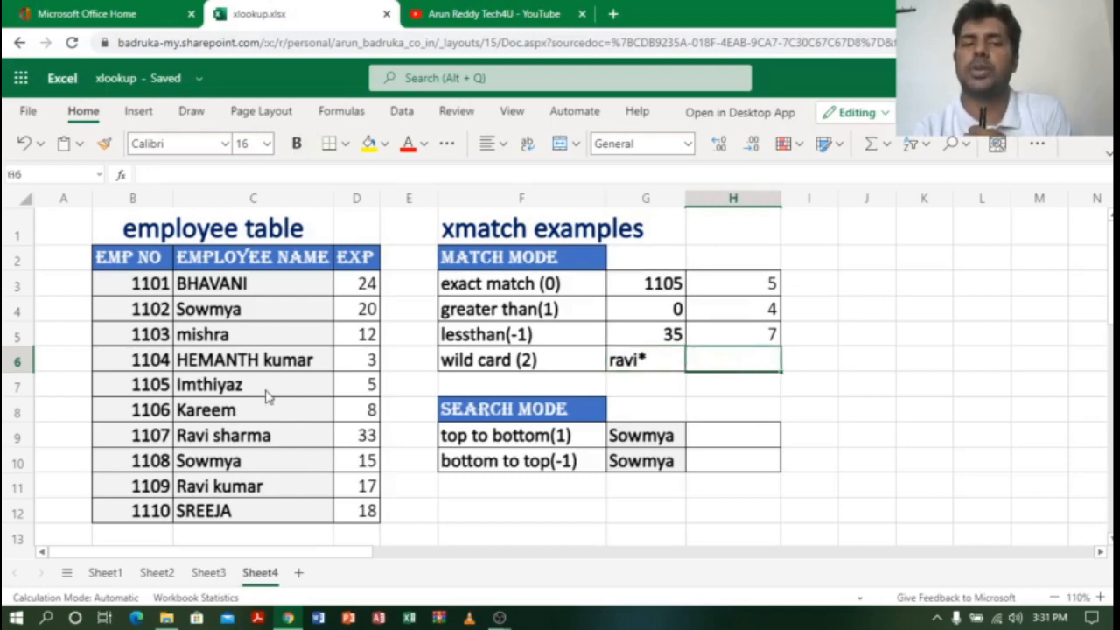
- Enter an XMATCH formula in H6 with lookup value G6, lookup array C3:C12 and match mode 2
click(200, 445)
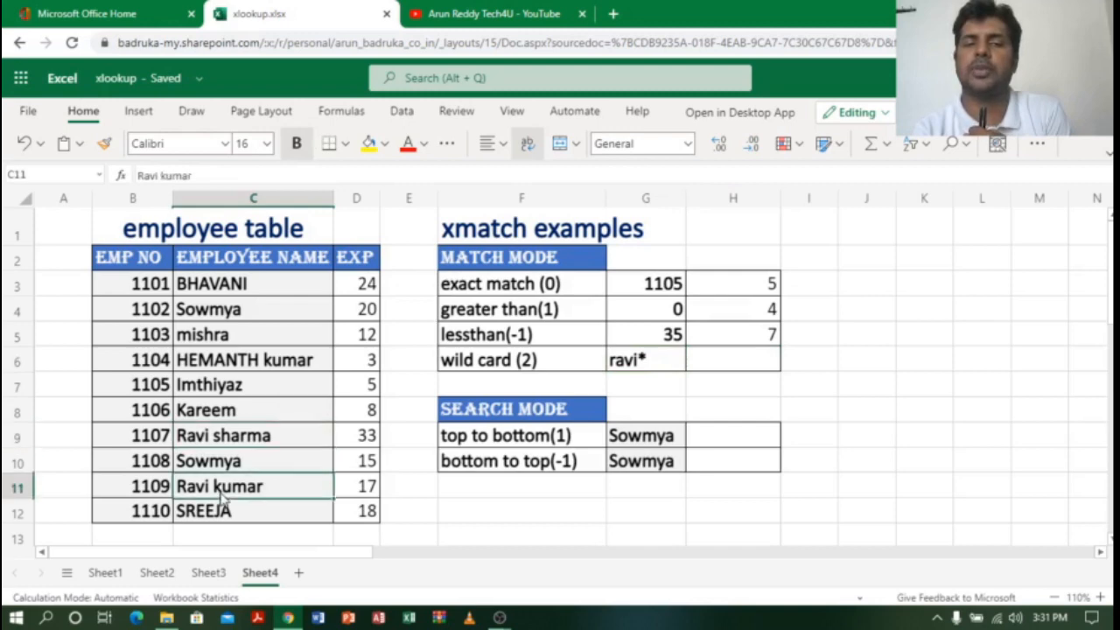
click(738, 367)
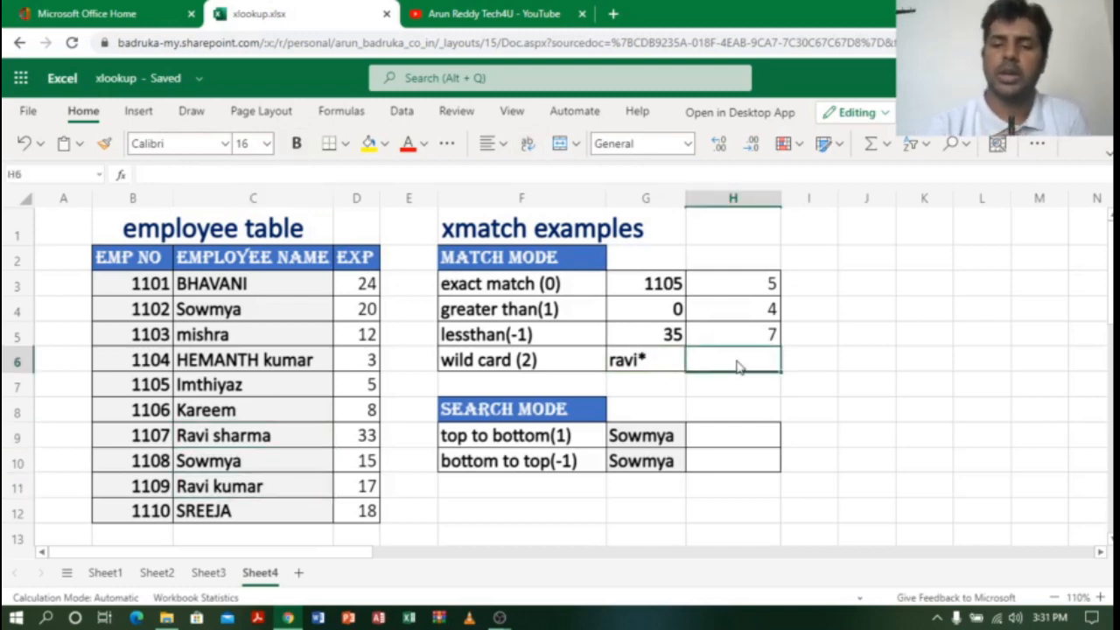
text(=xa)
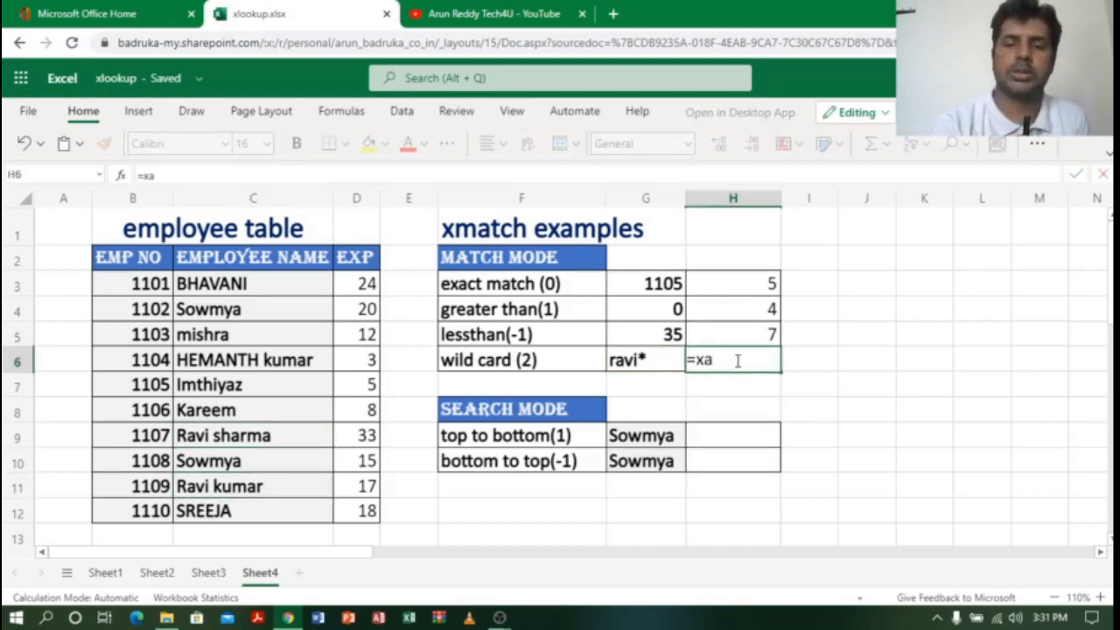
key(BackSpace)
text(m)
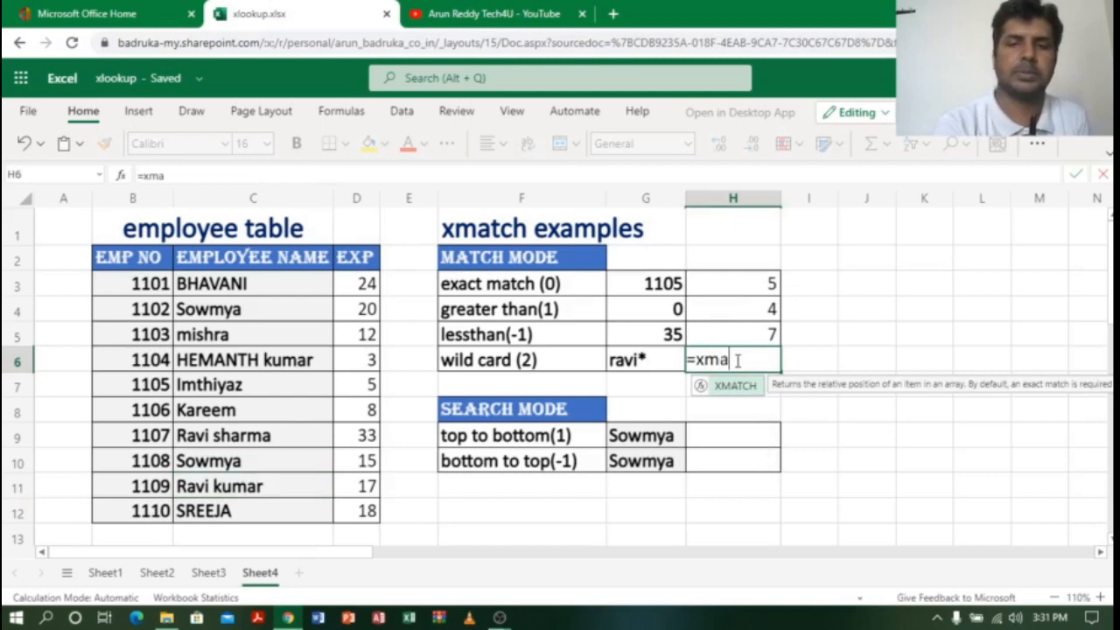
text(atch)
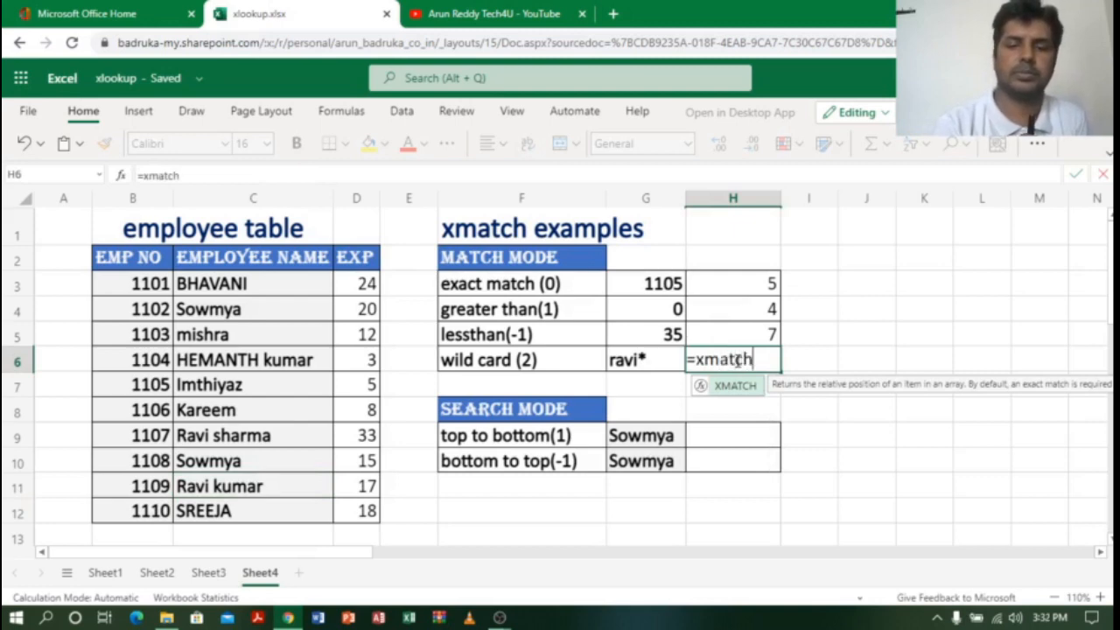
text(()
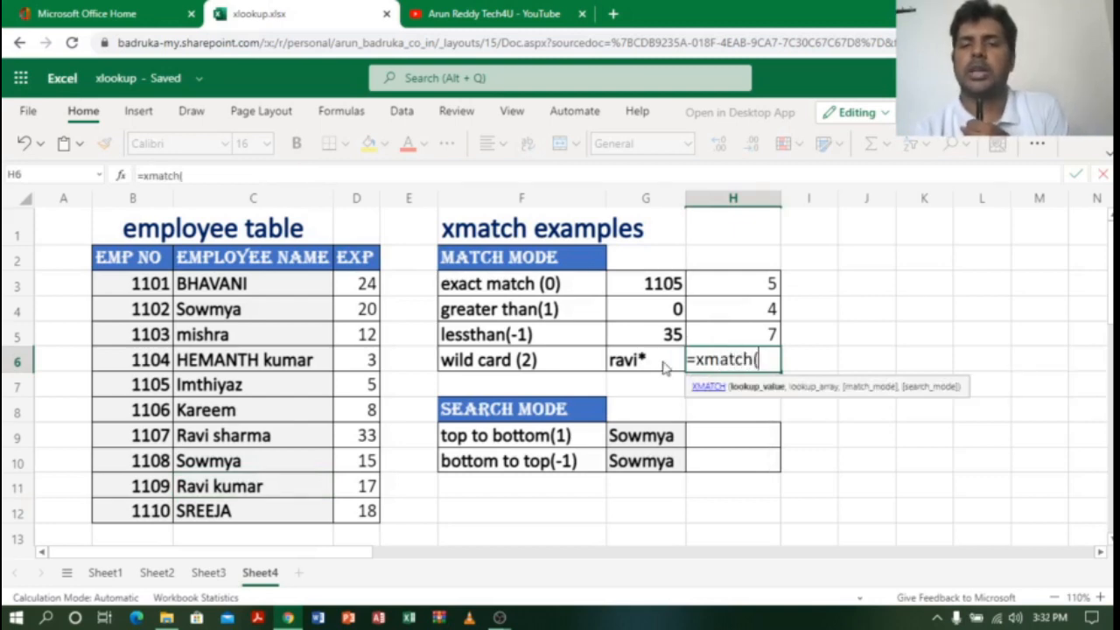
click(663, 366)
text(,)
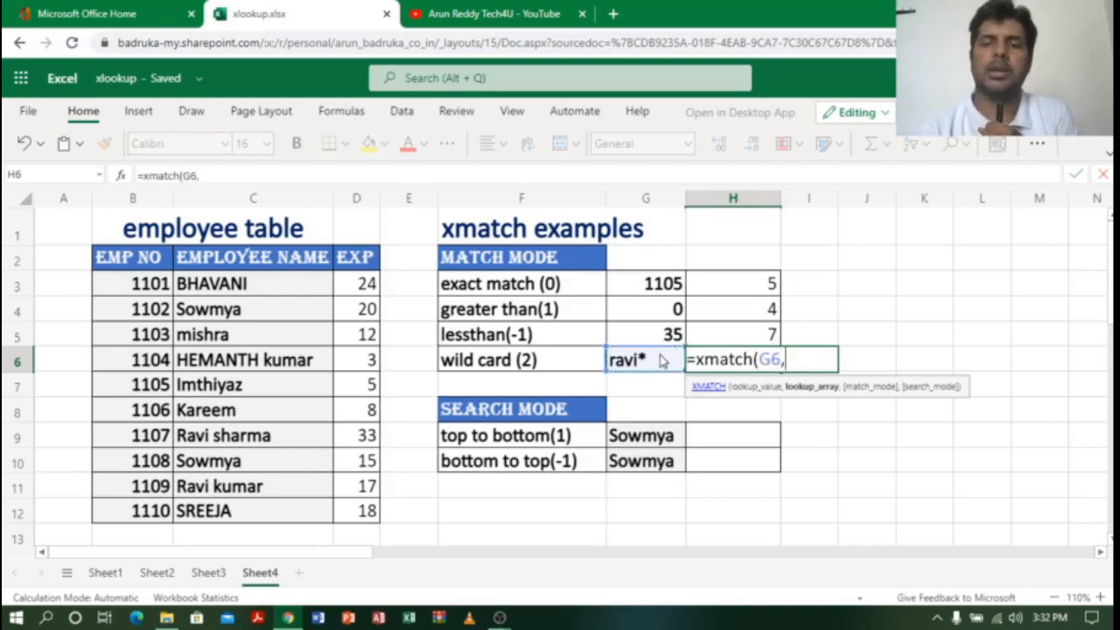
drag(215, 285, 238, 520)
text(,)
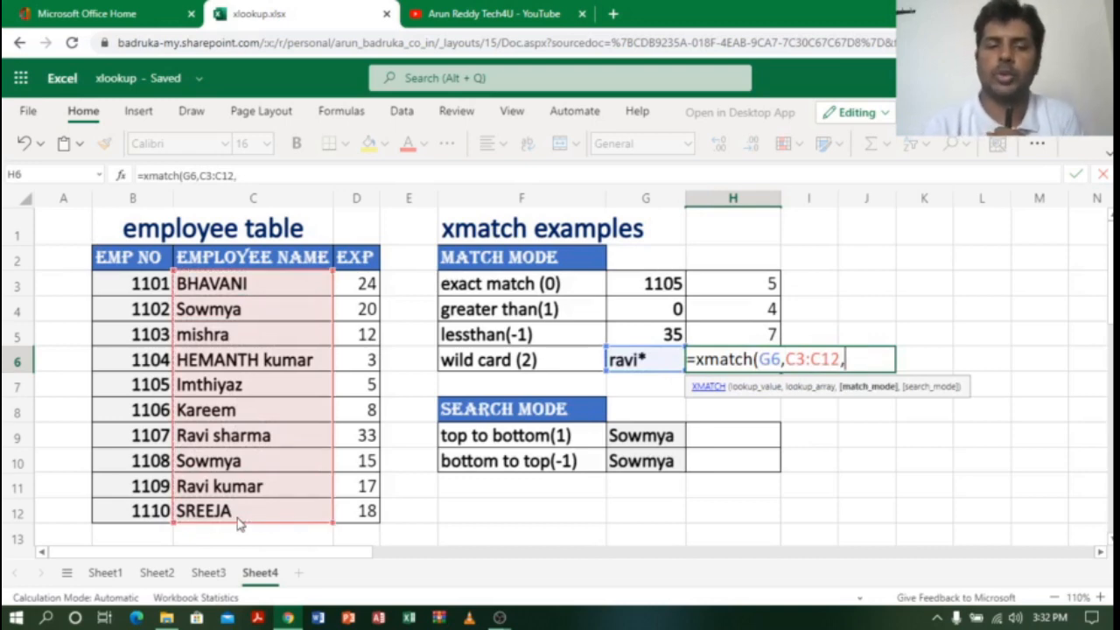
text(2))
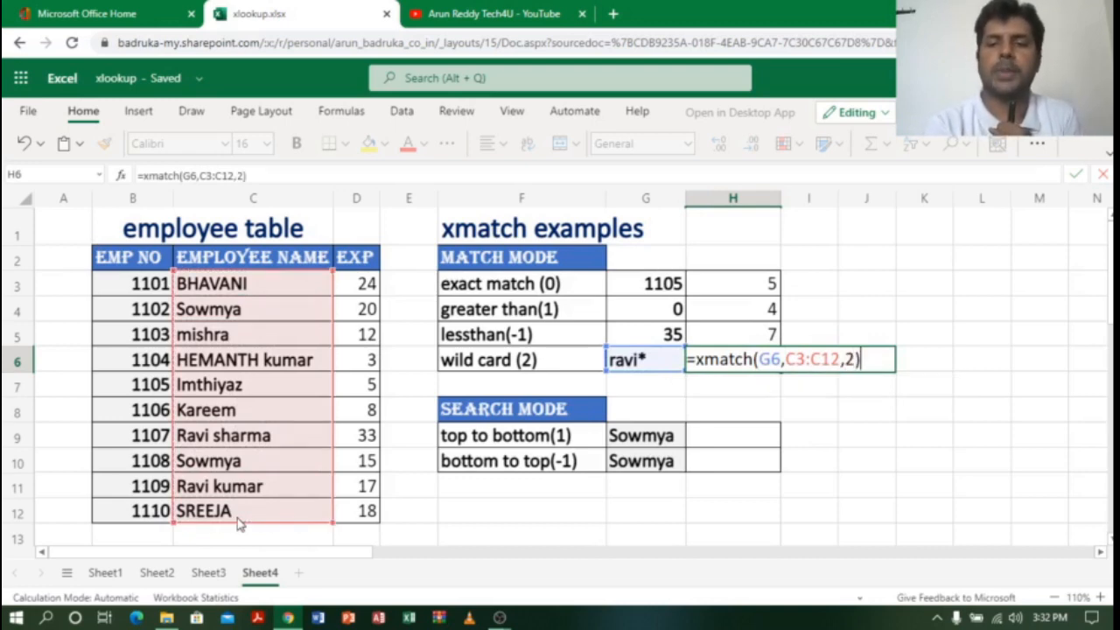
key(Return)
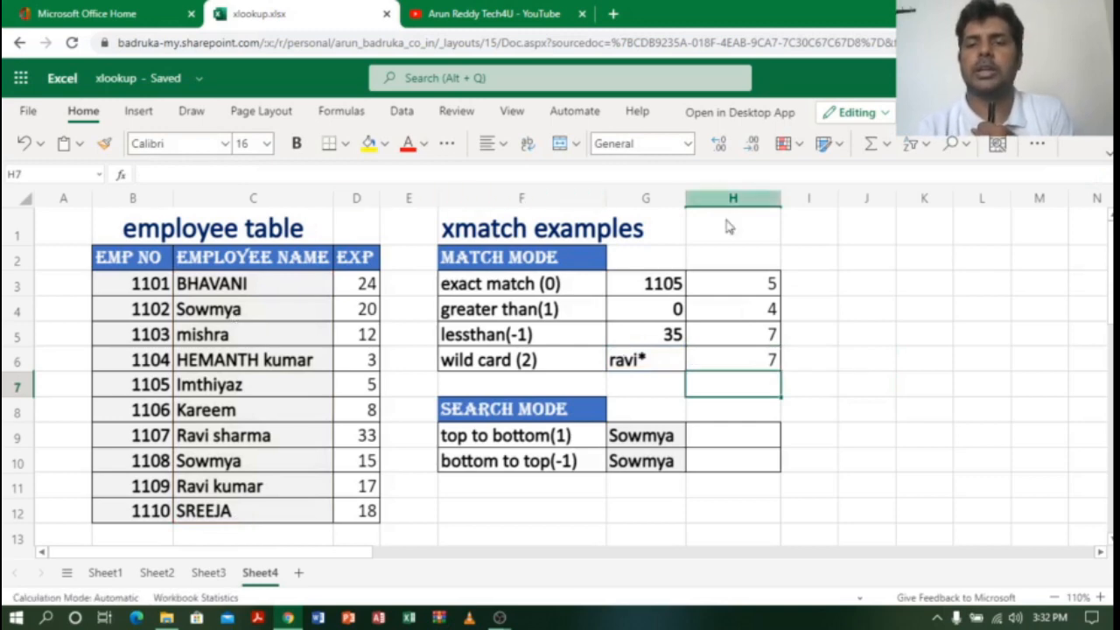
- Check the H6 formula and read the matching employee details in row 9
click(740, 361)
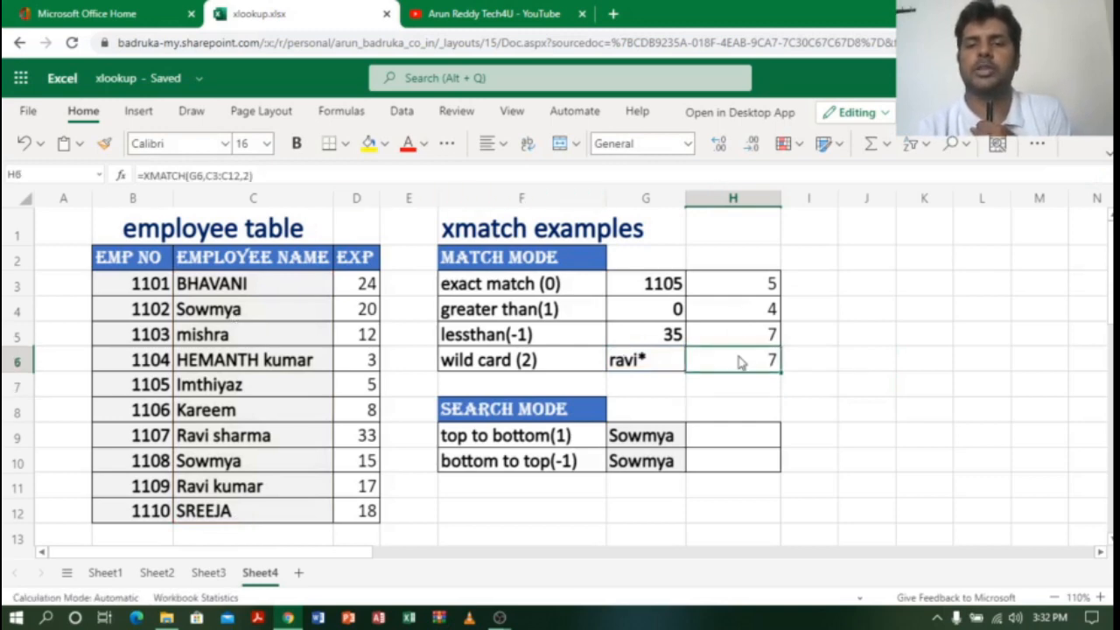
click(253, 443)
drag(150, 442, 346, 444)
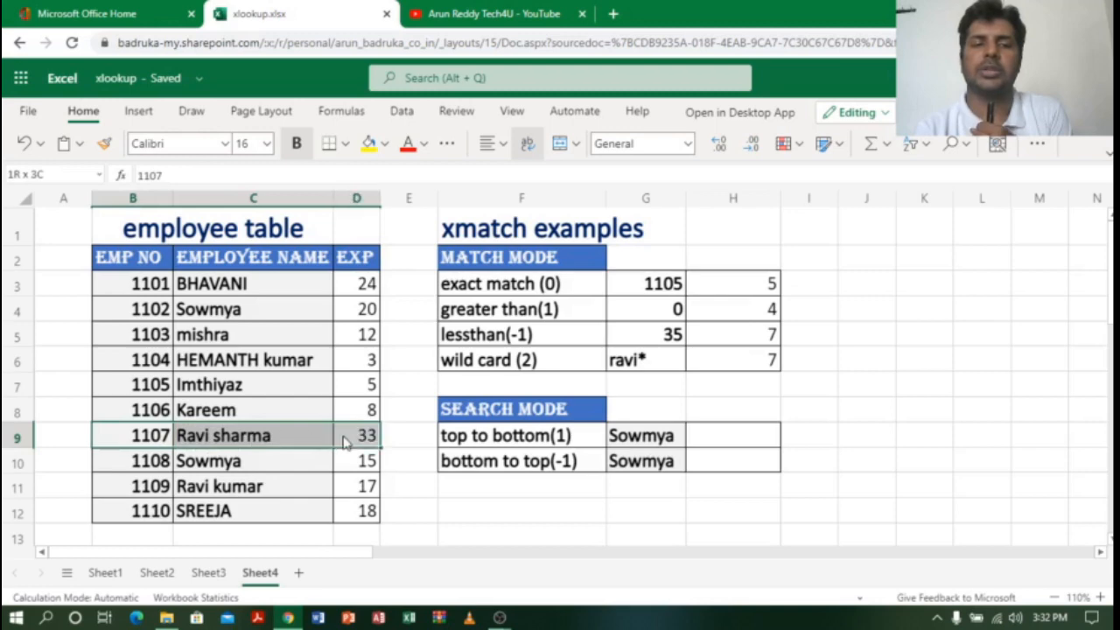
- Replace the G6 wildcard pattern with an asterisk followed by the surname shared by the employees in C6 and C11
click(659, 369)
double_click(655, 358)
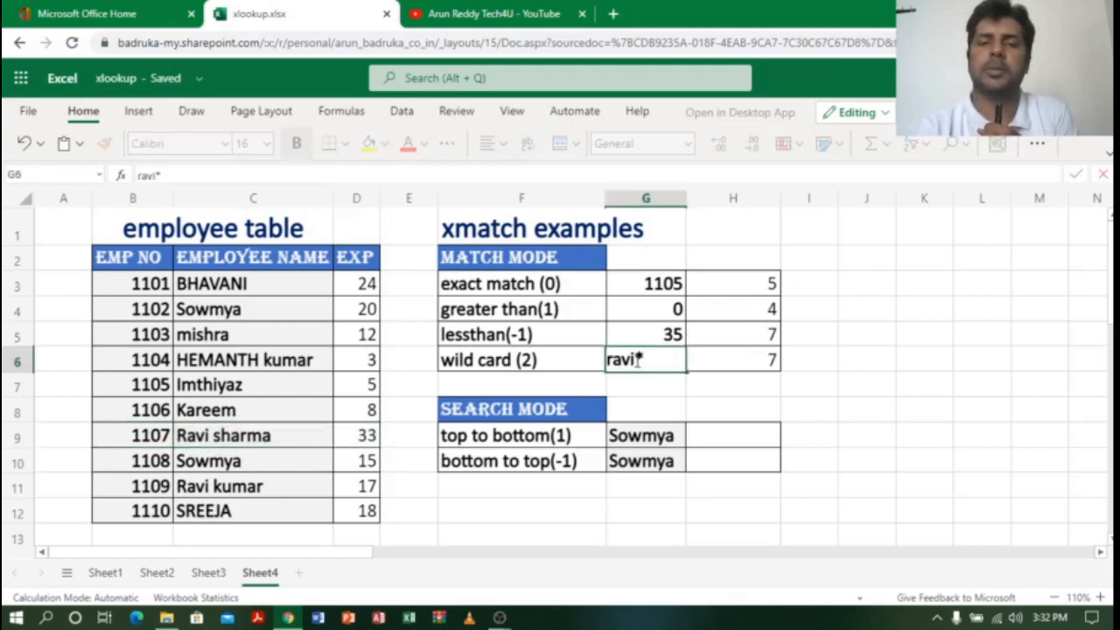
key(BackSpace)
key(BackSpace)
key(BackSpace)
key(BackSpace)
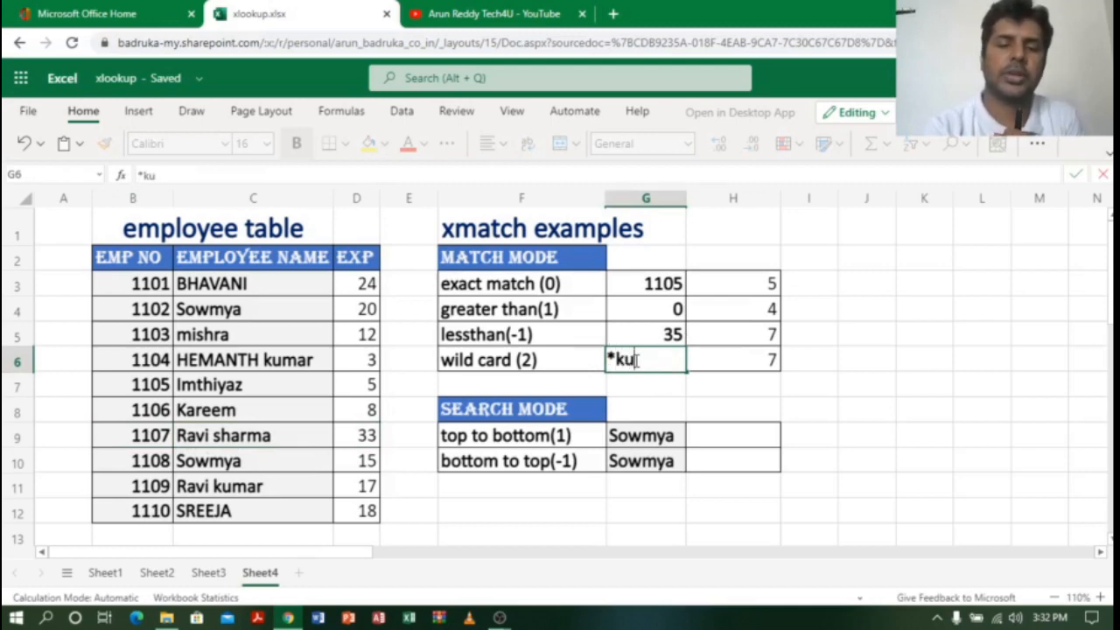
text(kum)
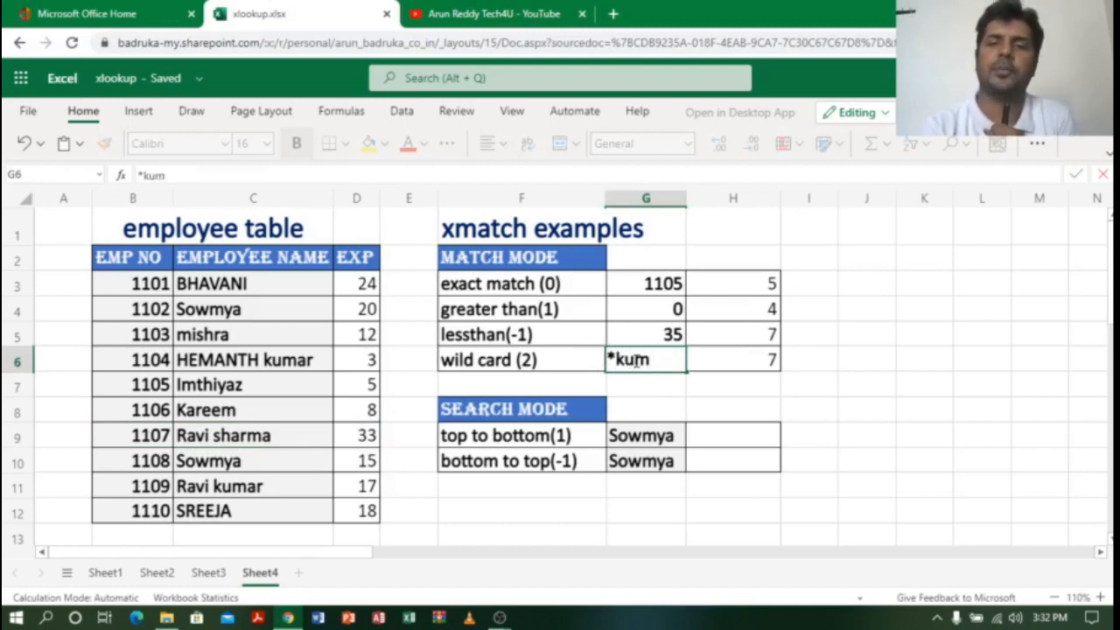
text(ar)
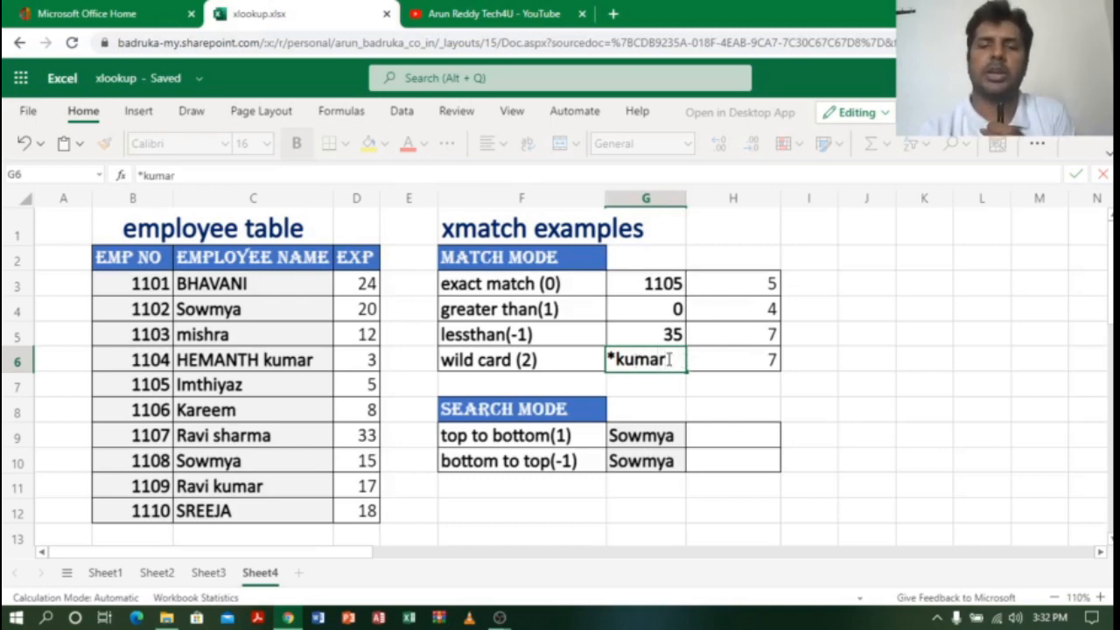
key(Return)
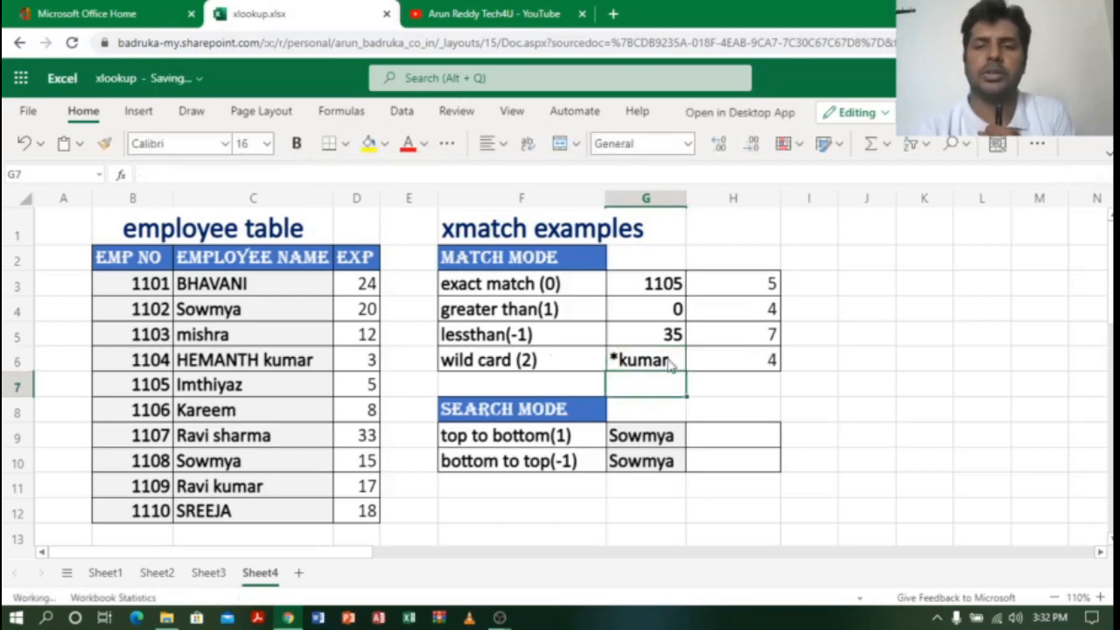
- Compare the H6 wild card result with the employee names in C6 and C11 and the experience value in D6
click(770, 362)
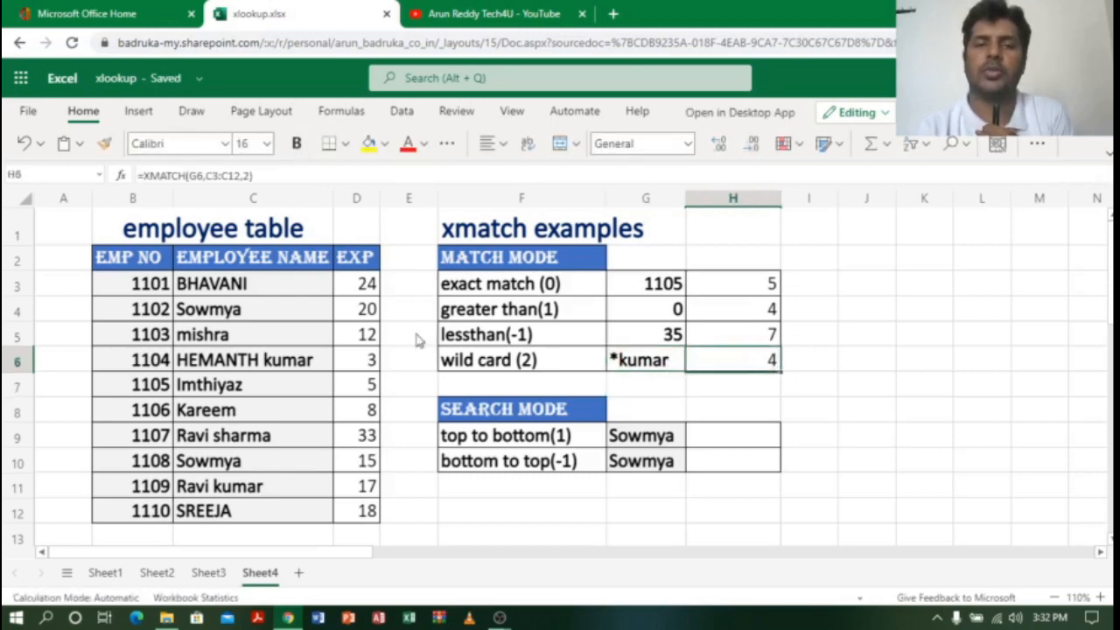
click(267, 492)
click(293, 368)
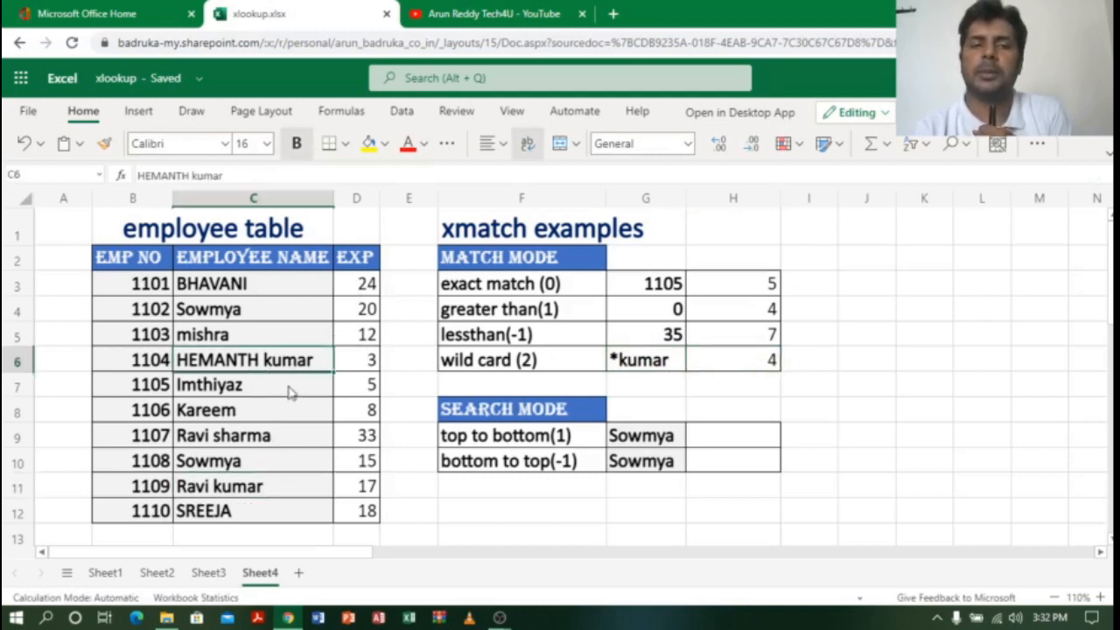
click(282, 486)
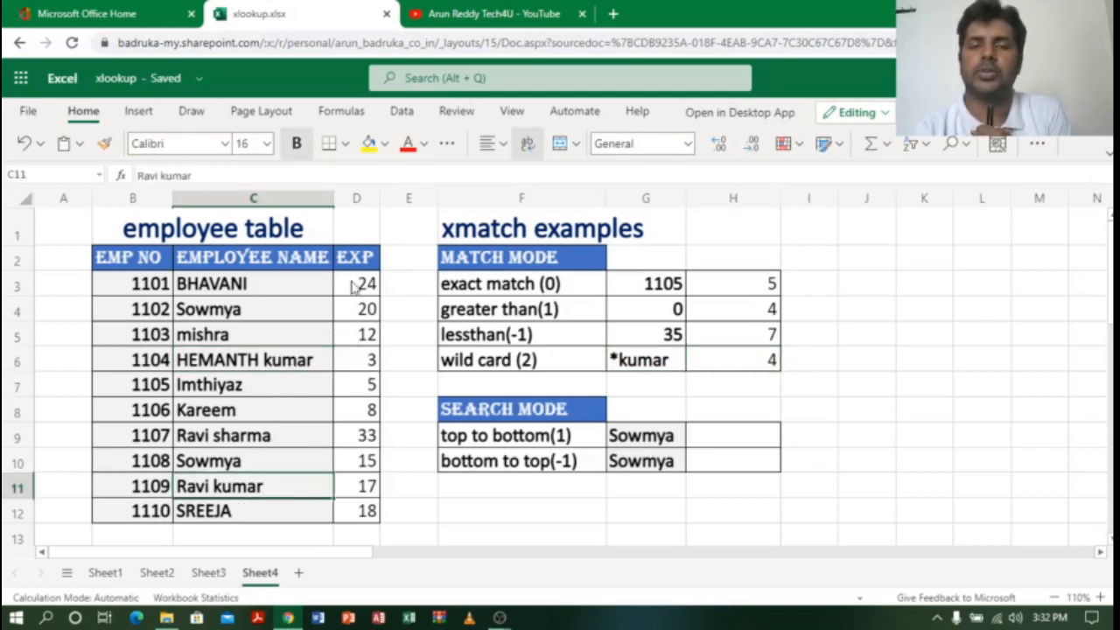
click(252, 366)
click(351, 364)
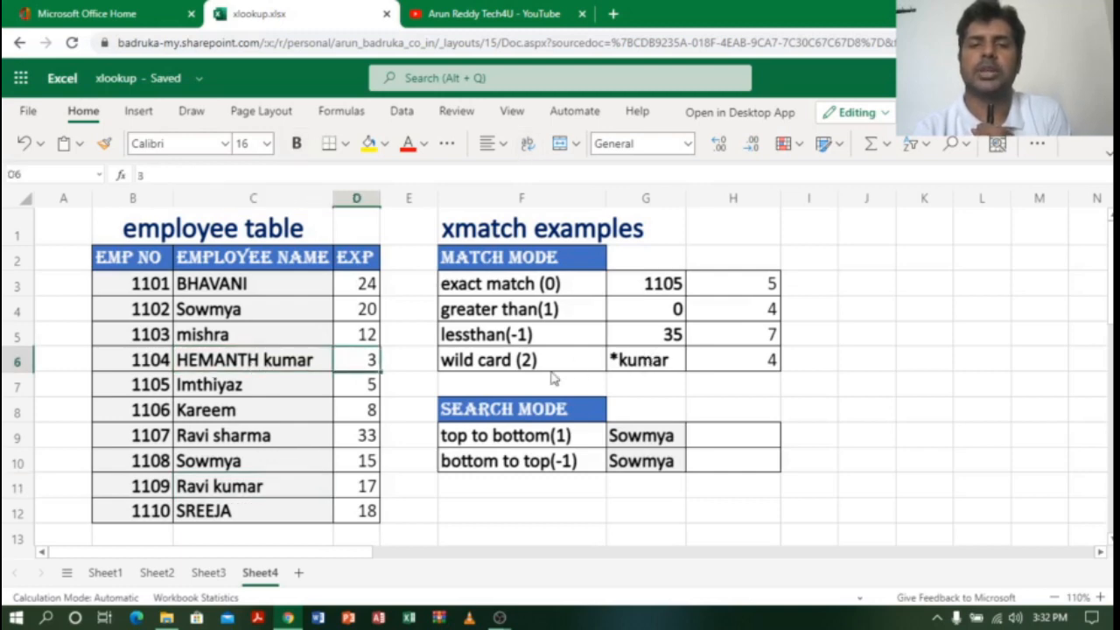
click(230, 367)
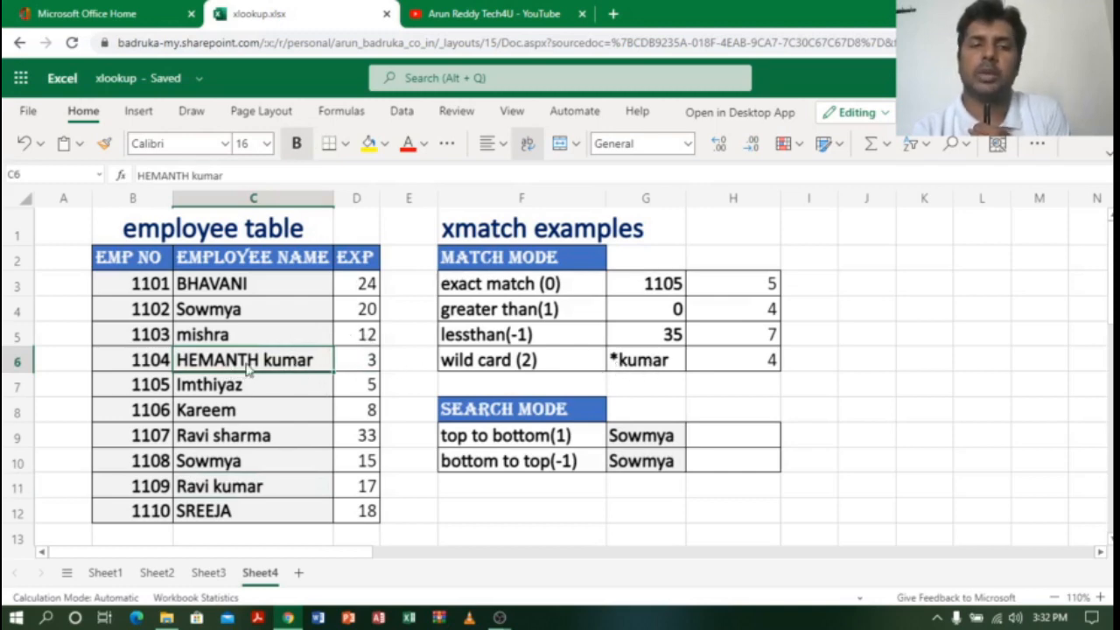
click(360, 364)
click(290, 363)
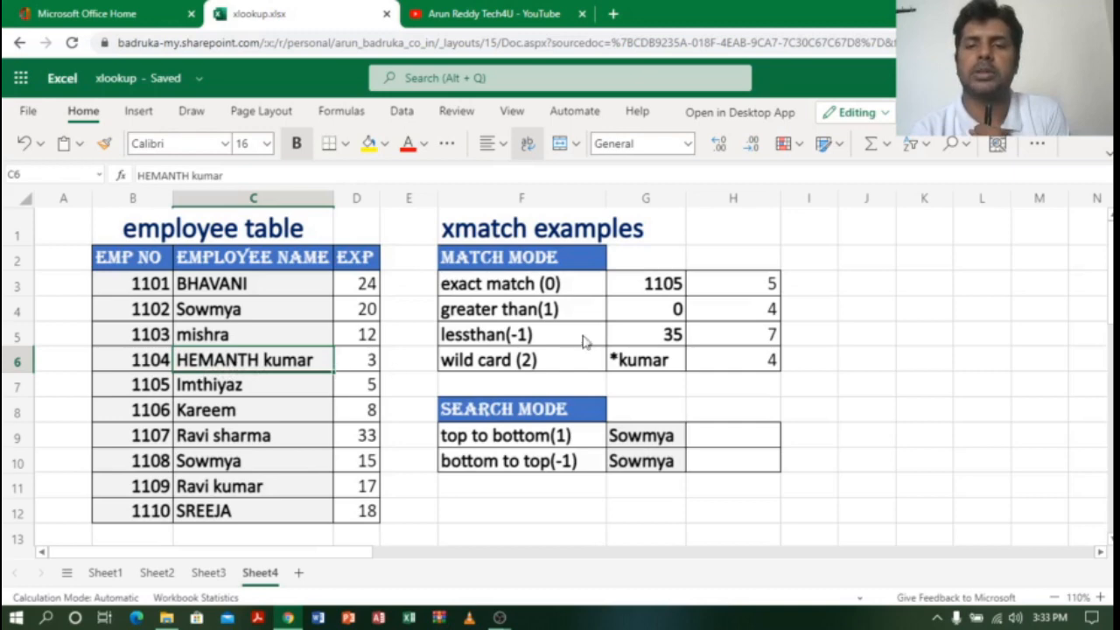
- Change the G6 wildcard pattern to *manth*
click(672, 368)
double_click(673, 365)
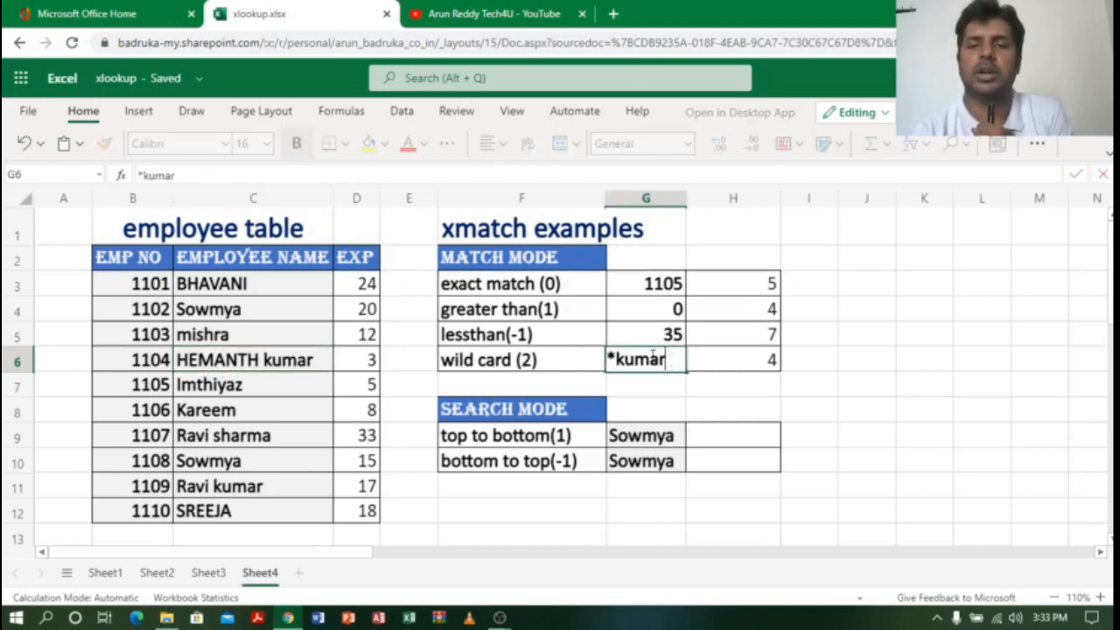
key(BackSpace)
key(BackSpace)
key(BackSpace)
key(BackSpace)
key(BackSpace)
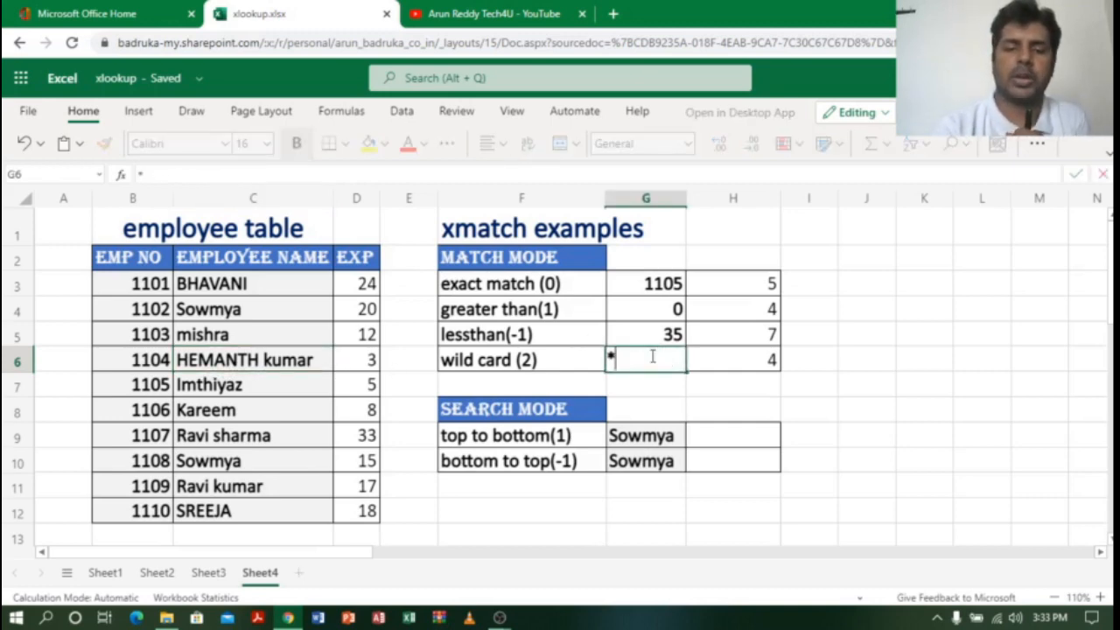
text(math)
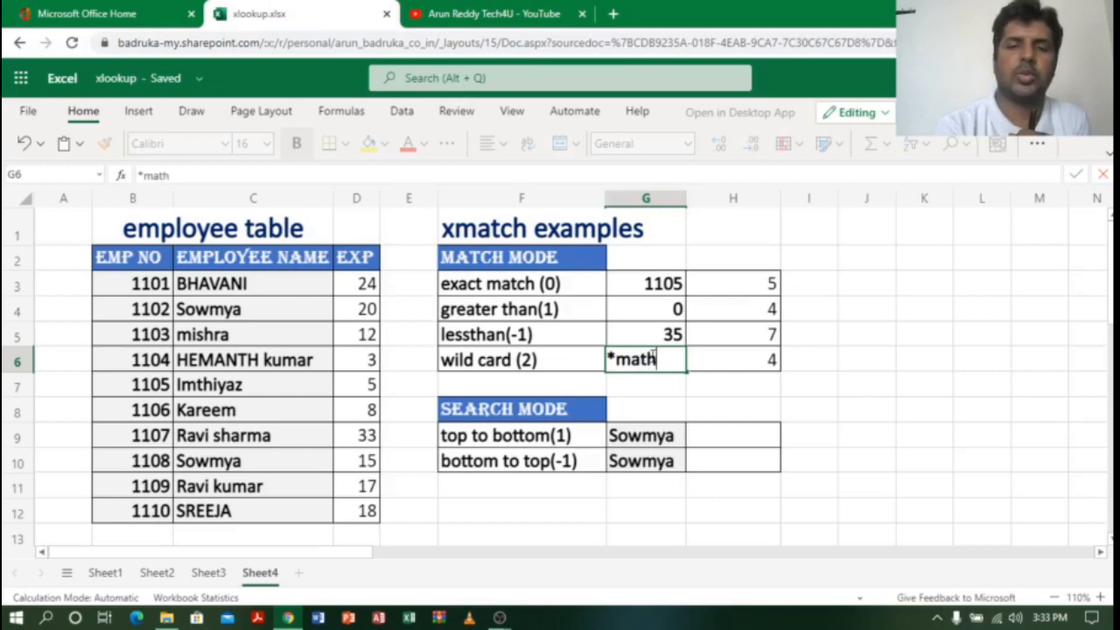
key(BackSpace)
key(BackSpace)
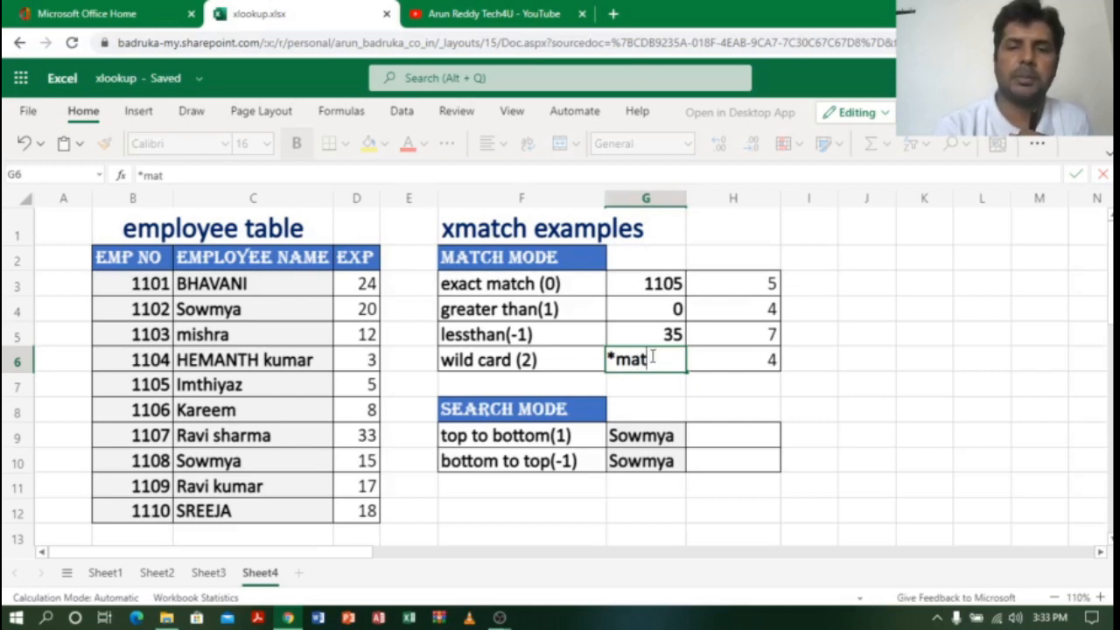
text(nth)
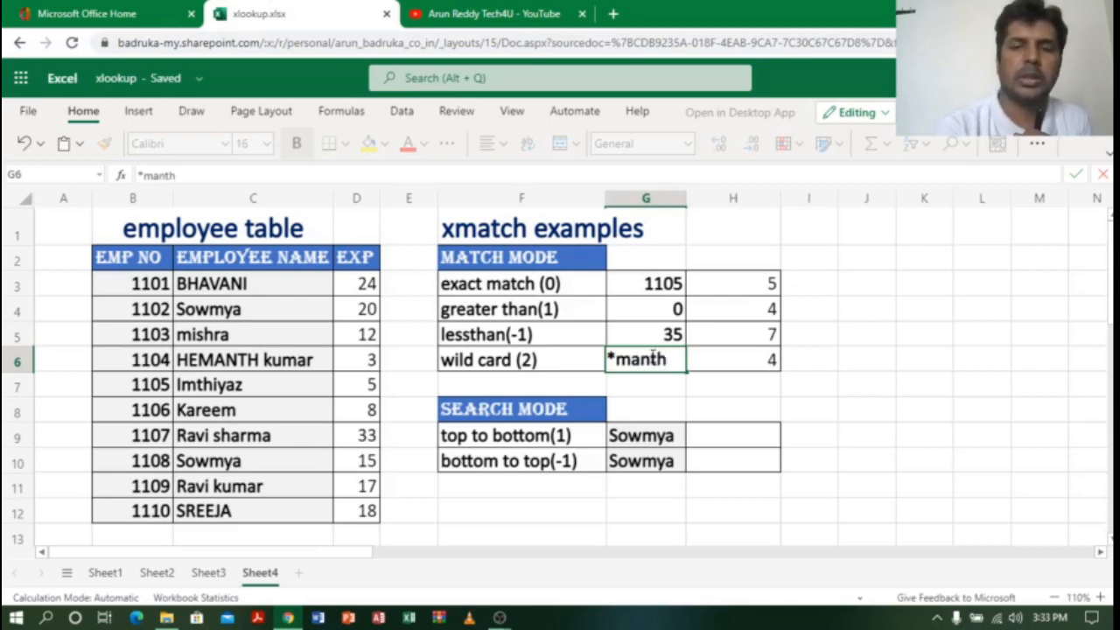
text(*)
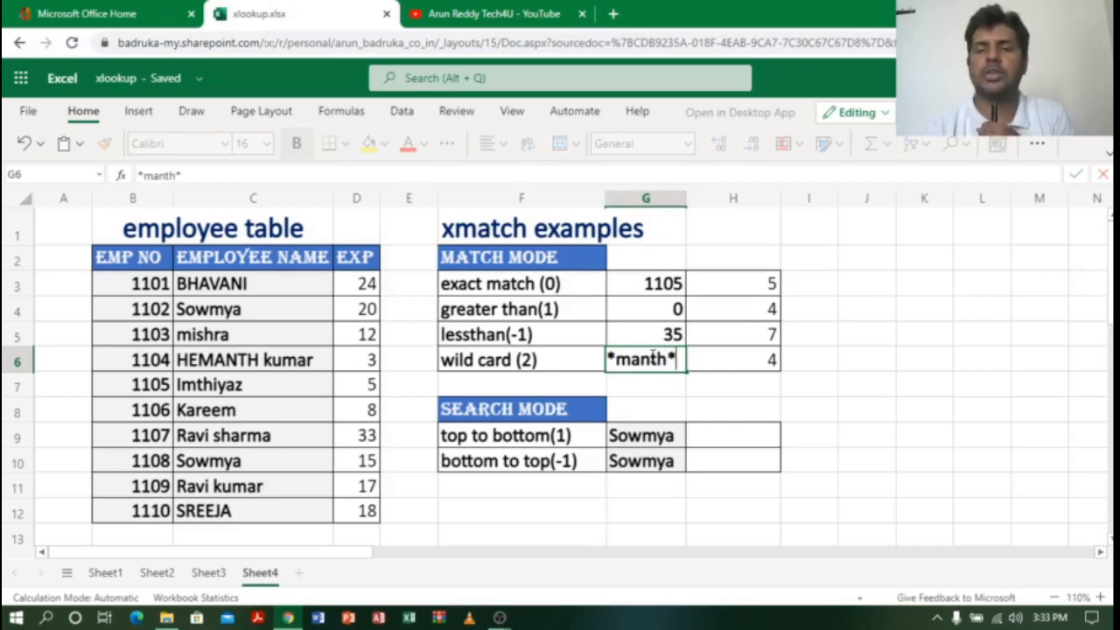
click(742, 363)
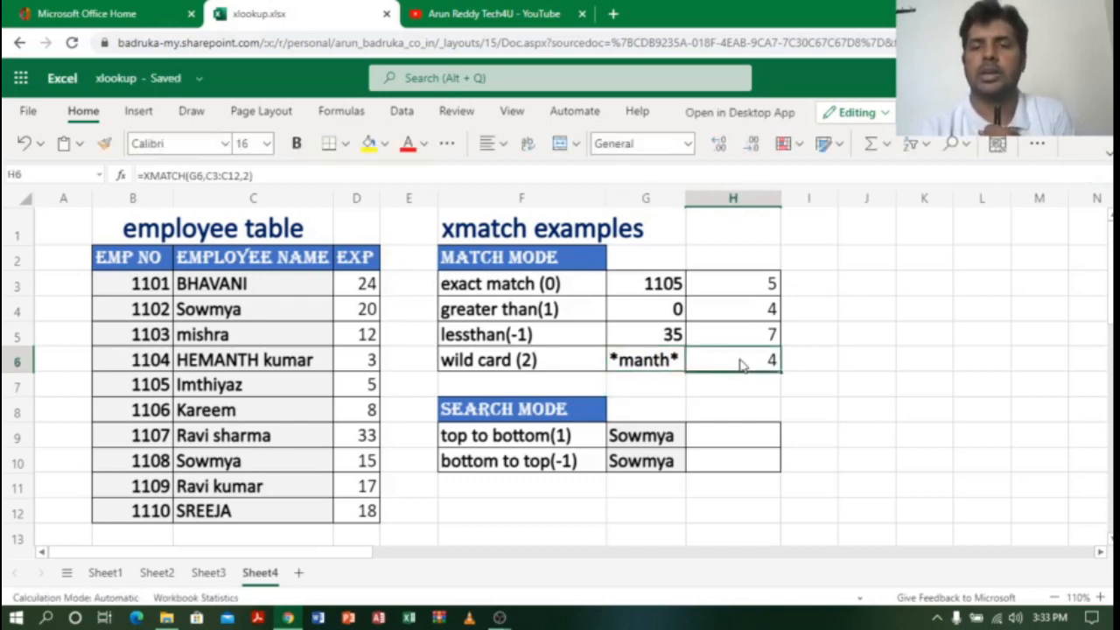
- Compare the employee name in C6 and experience in D6 with the G6 wildcard pattern
click(360, 371)
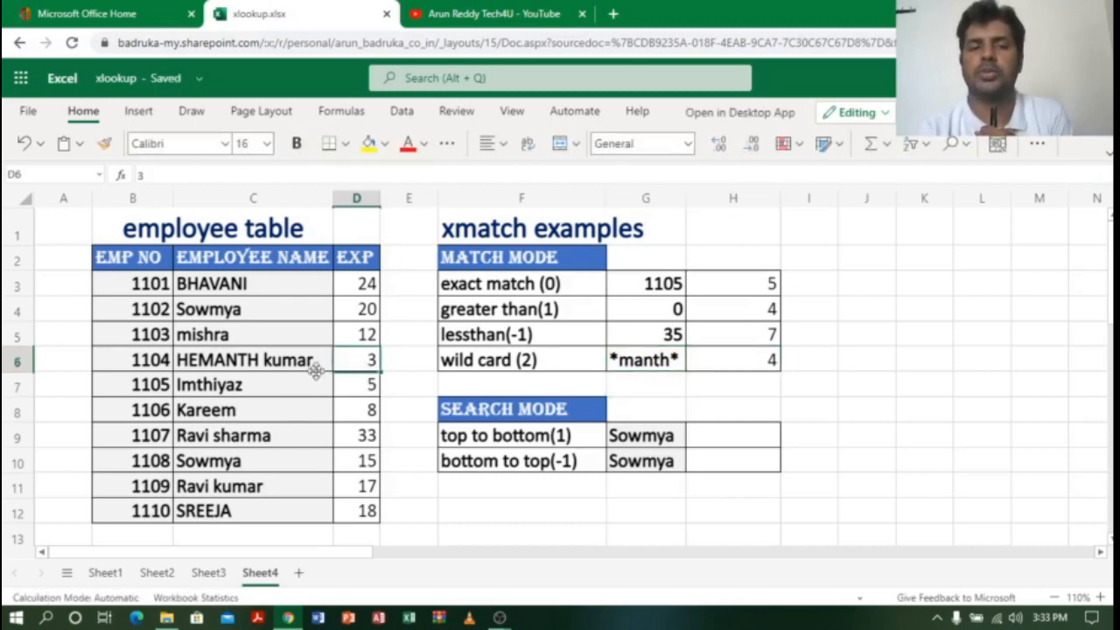
click(244, 368)
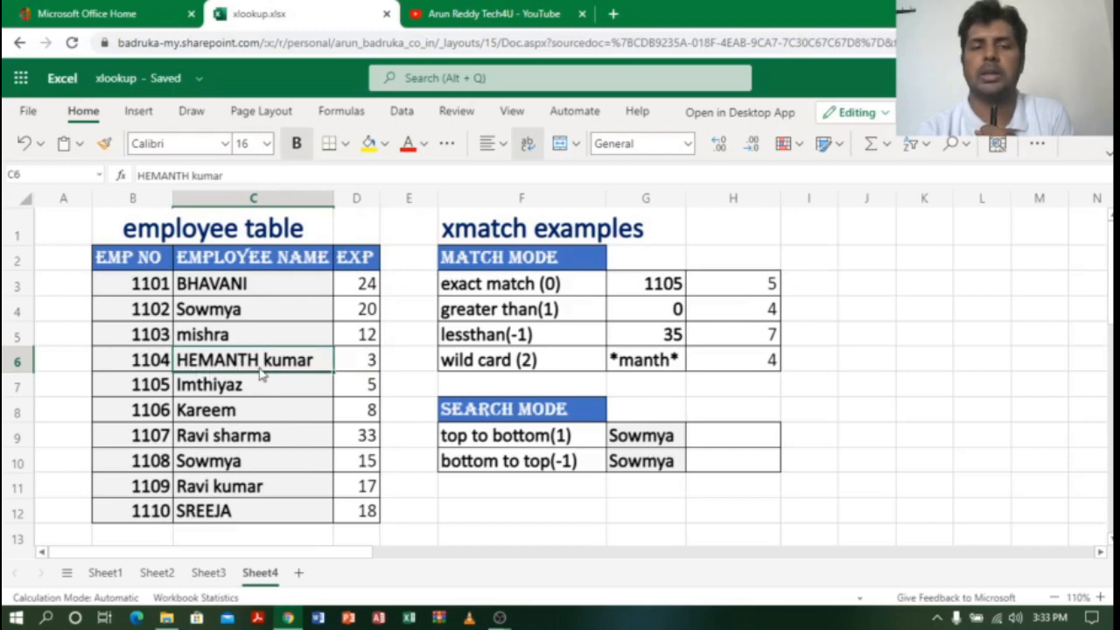
click(647, 360)
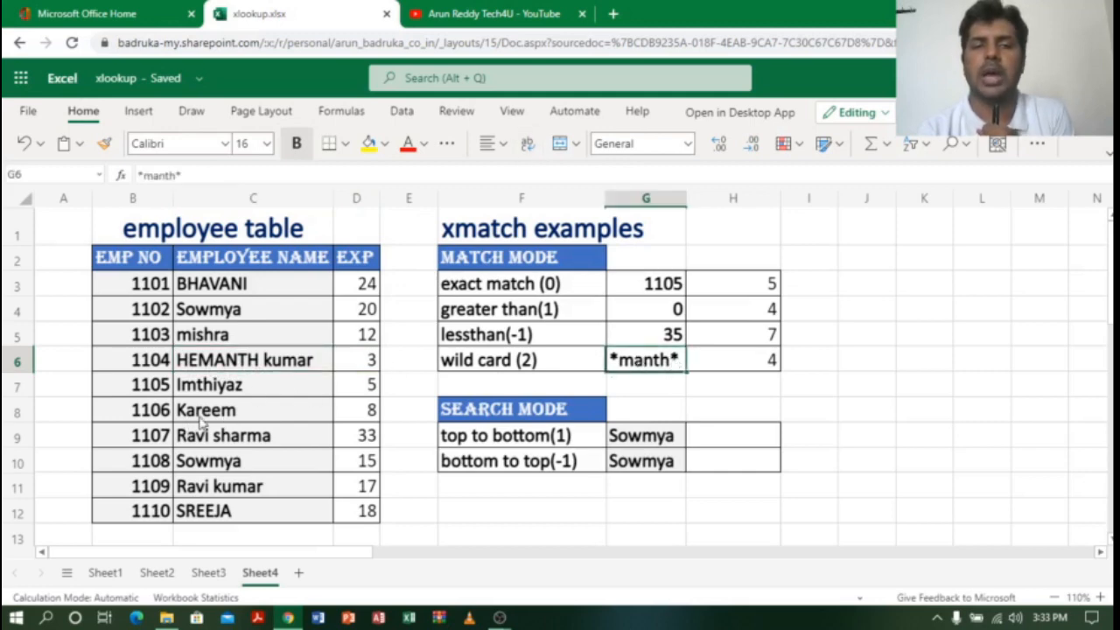
- Change the G6 wildcard pattern to *ree*
double_click(674, 361)
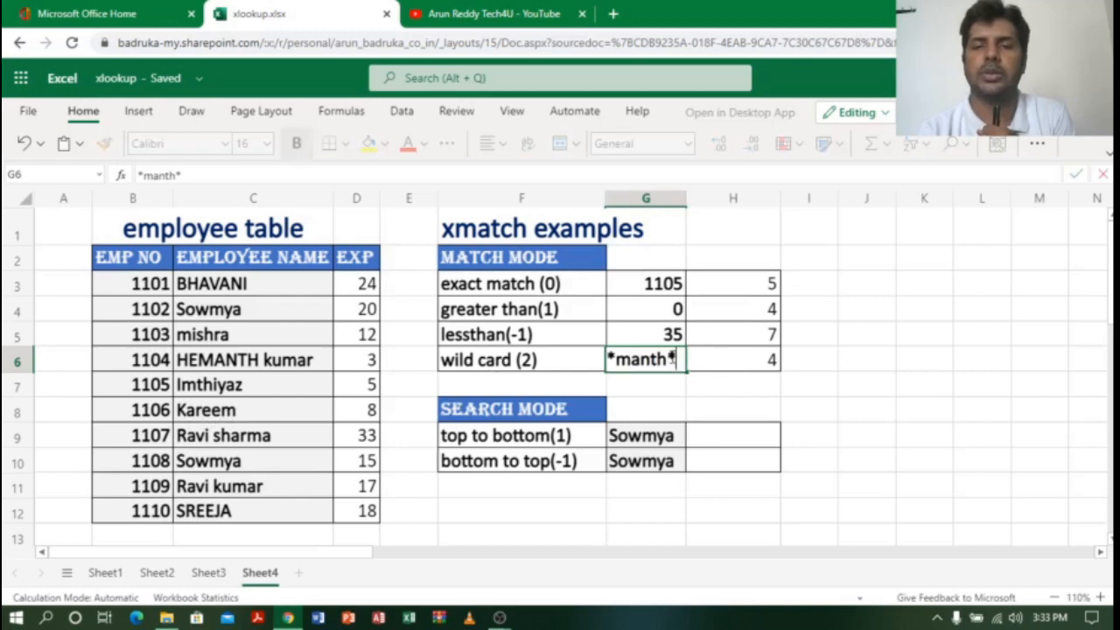
key(BackSpace)
key(BackSpace)
key(BackSpace)
key(BackSpace)
key(BackSpace)
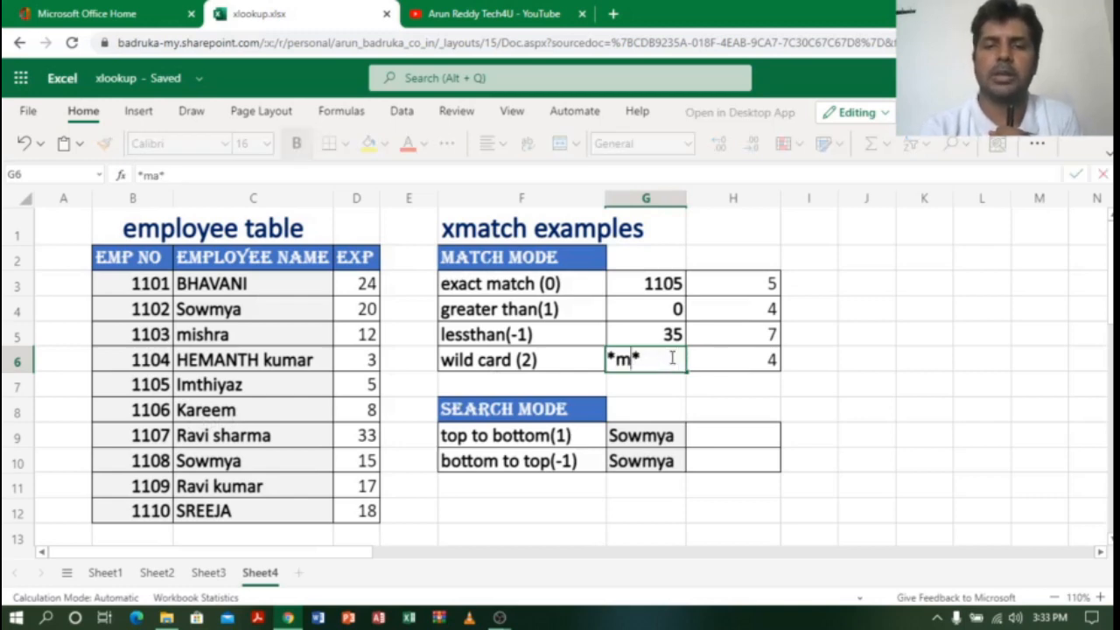
text(ree)
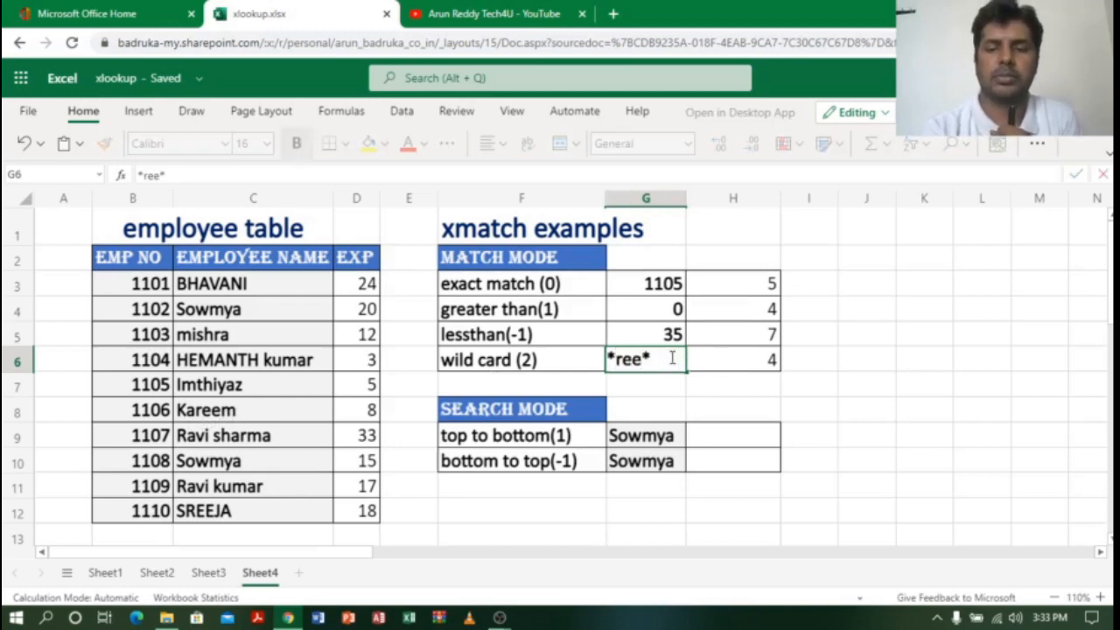
key(Return)
- Check the H6 wild card result by counting down the employee rows to the name in C8
click(740, 369)
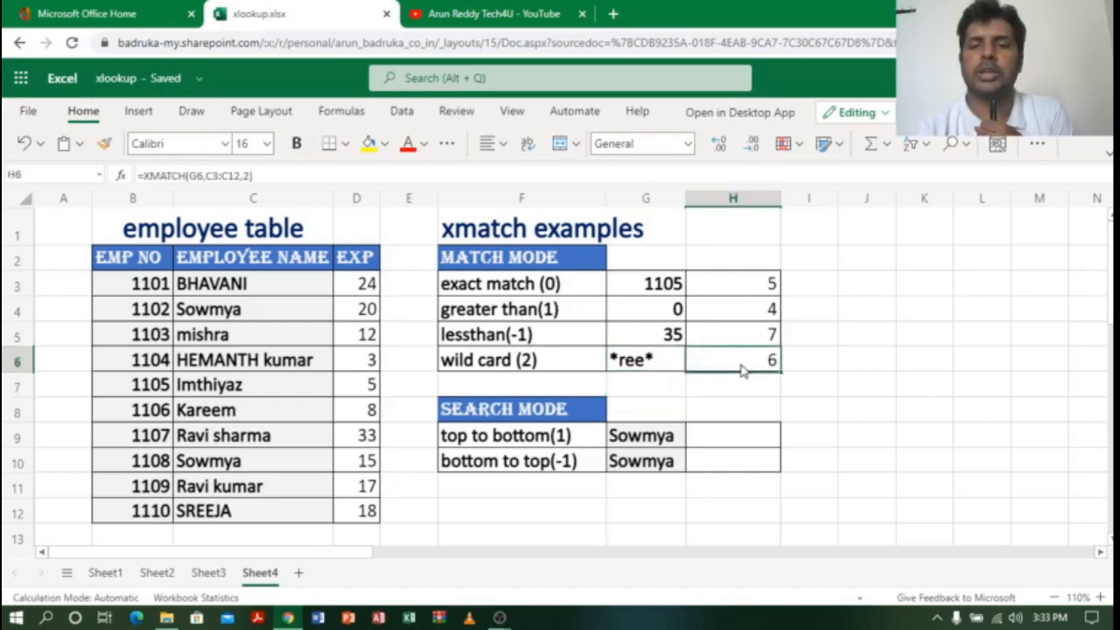
click(375, 313)
click(360, 341)
click(364, 360)
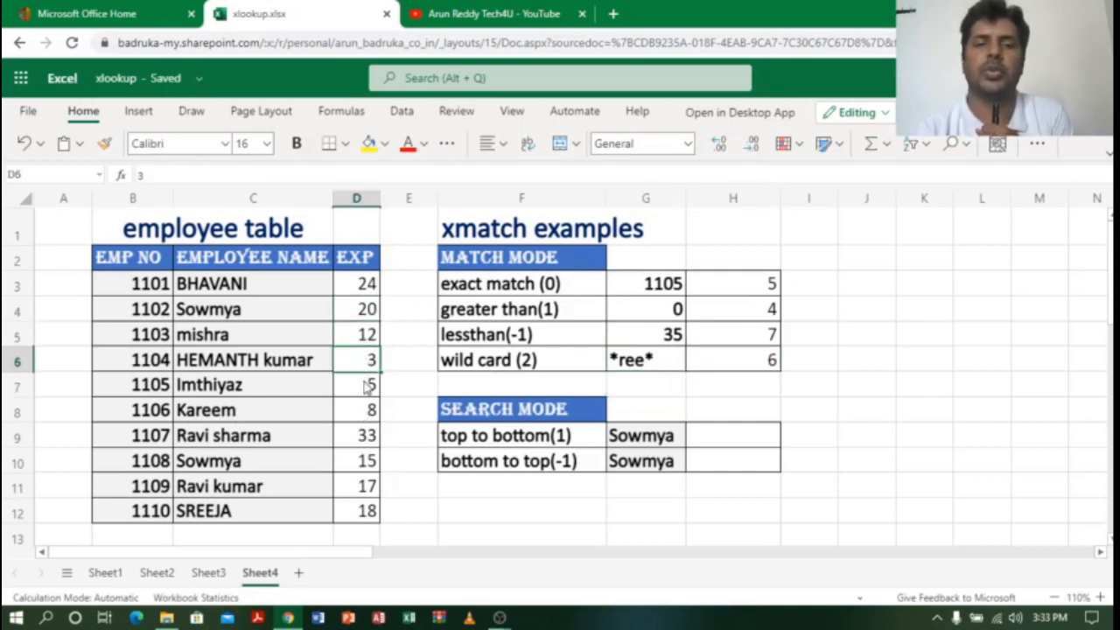
click(367, 384)
click(245, 412)
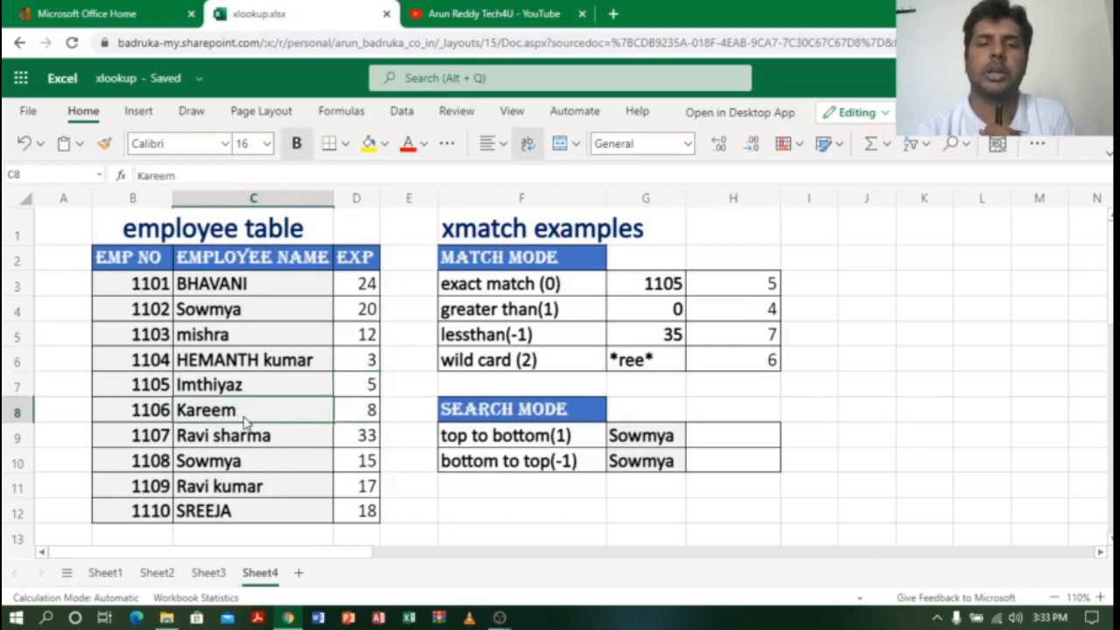
click(759, 366)
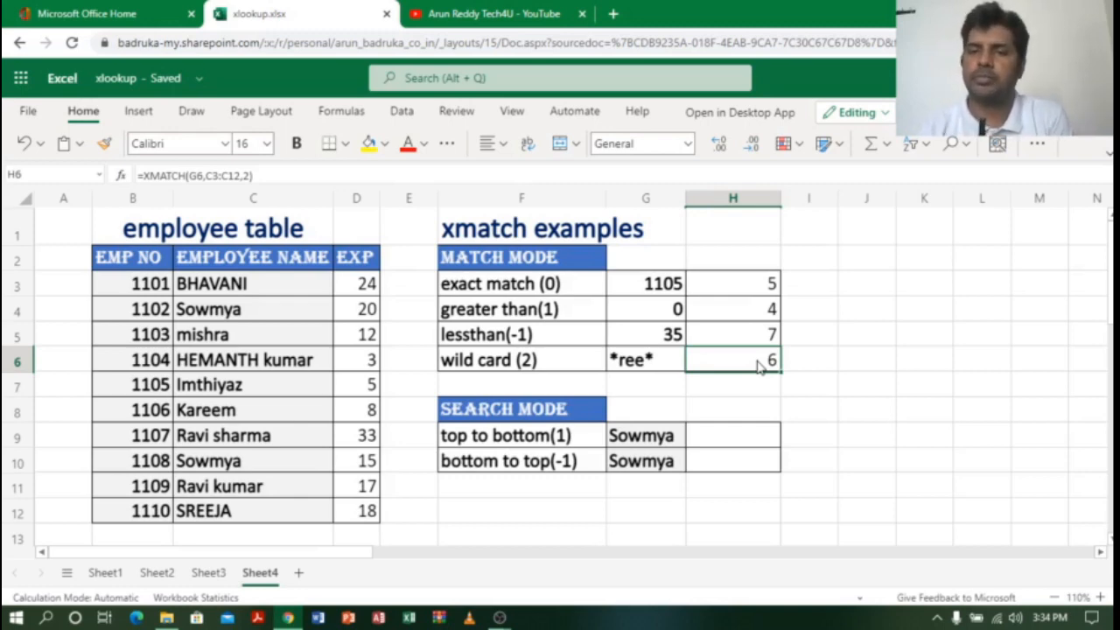
- Review the search mode examples, from the top to bottom(1) label to the lookup names in G9 and G10
click(718, 440)
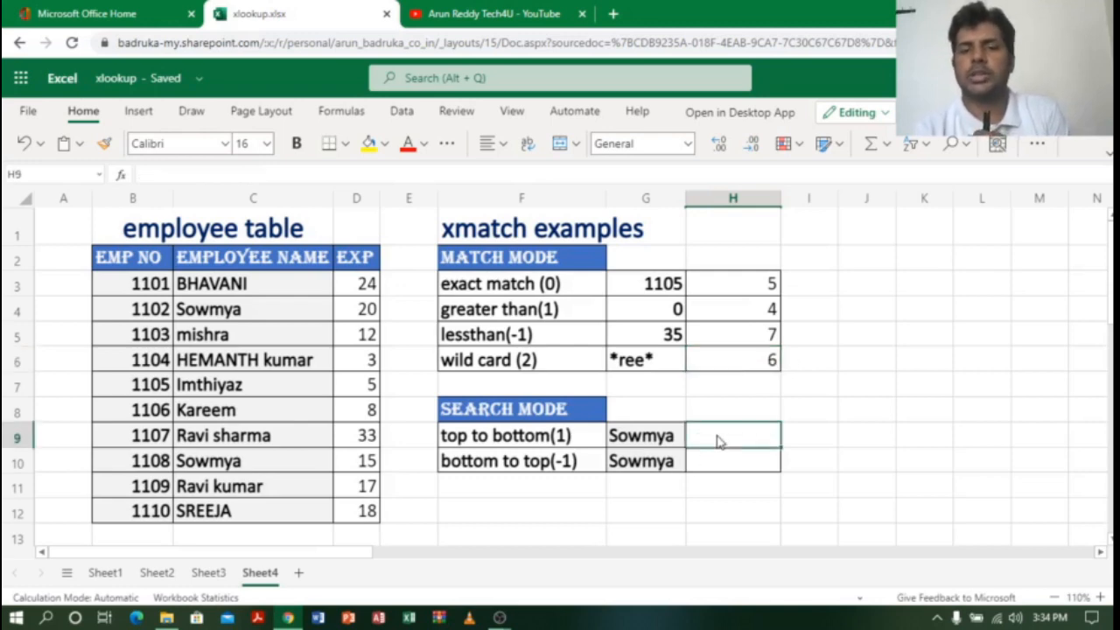
click(562, 410)
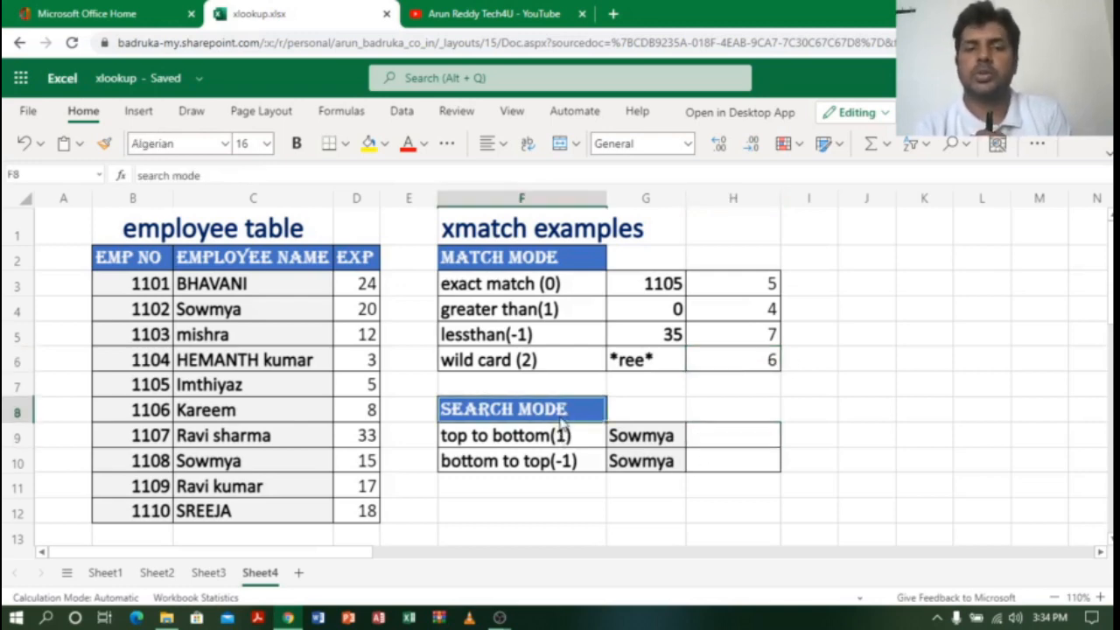
click(560, 439)
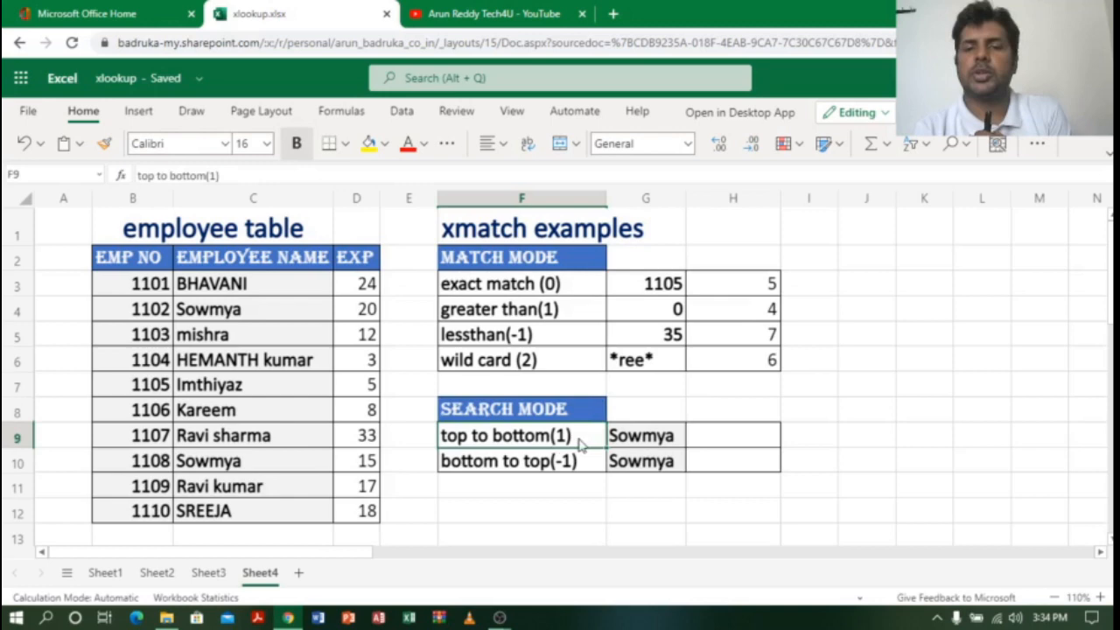
click(646, 440)
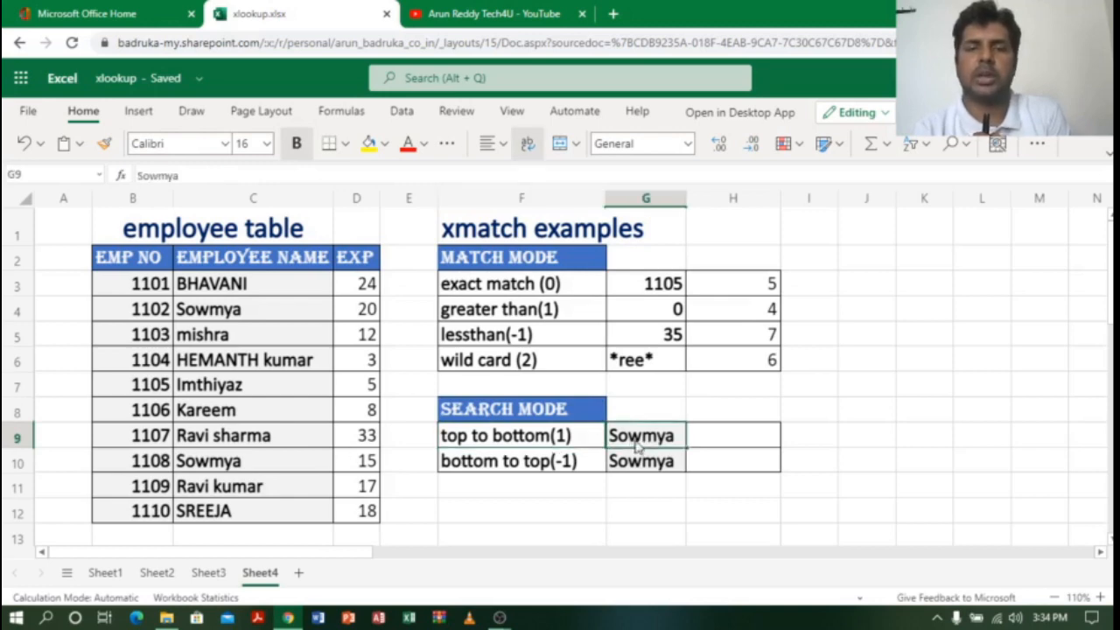
click(658, 464)
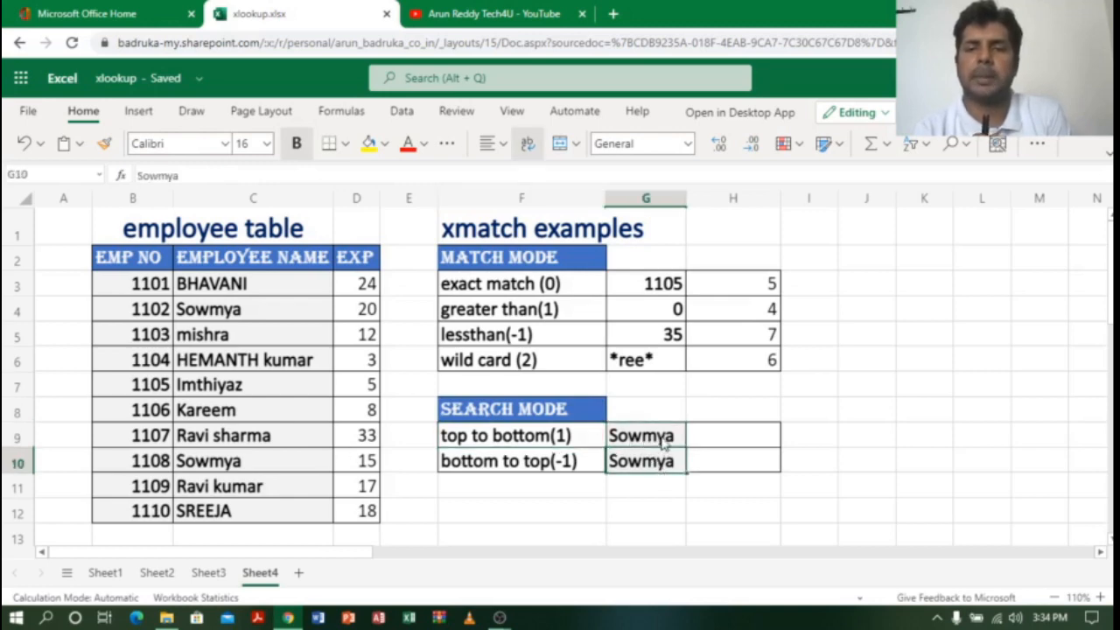
click(660, 439)
click(663, 460)
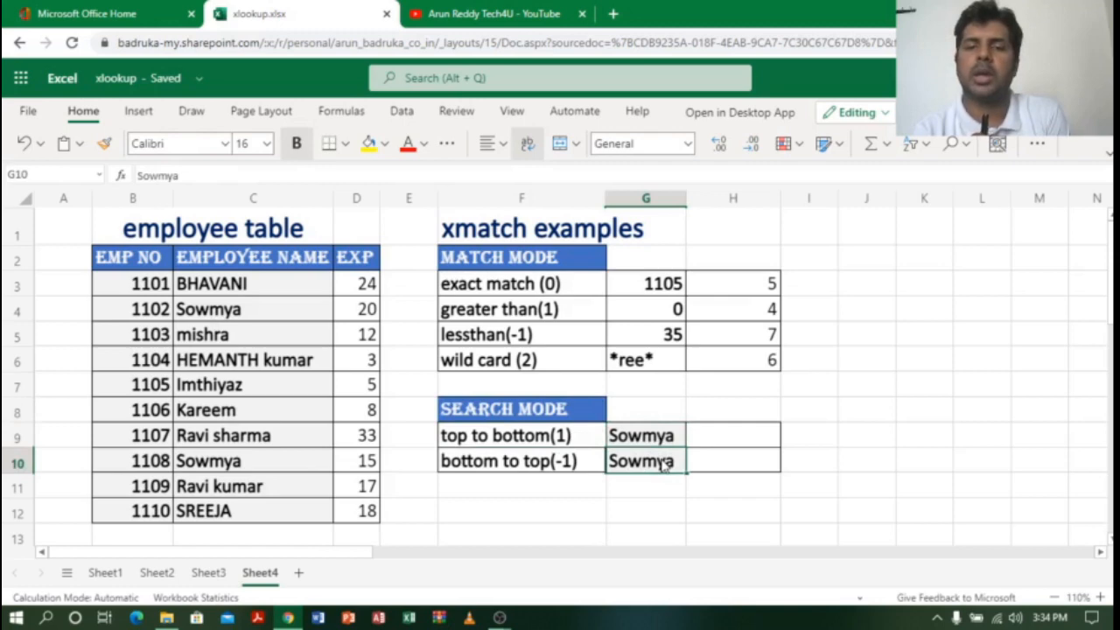
- Compare the duplicate employee name in C4 and C10 and the employee numbers in B4 and B10
click(268, 313)
click(258, 464)
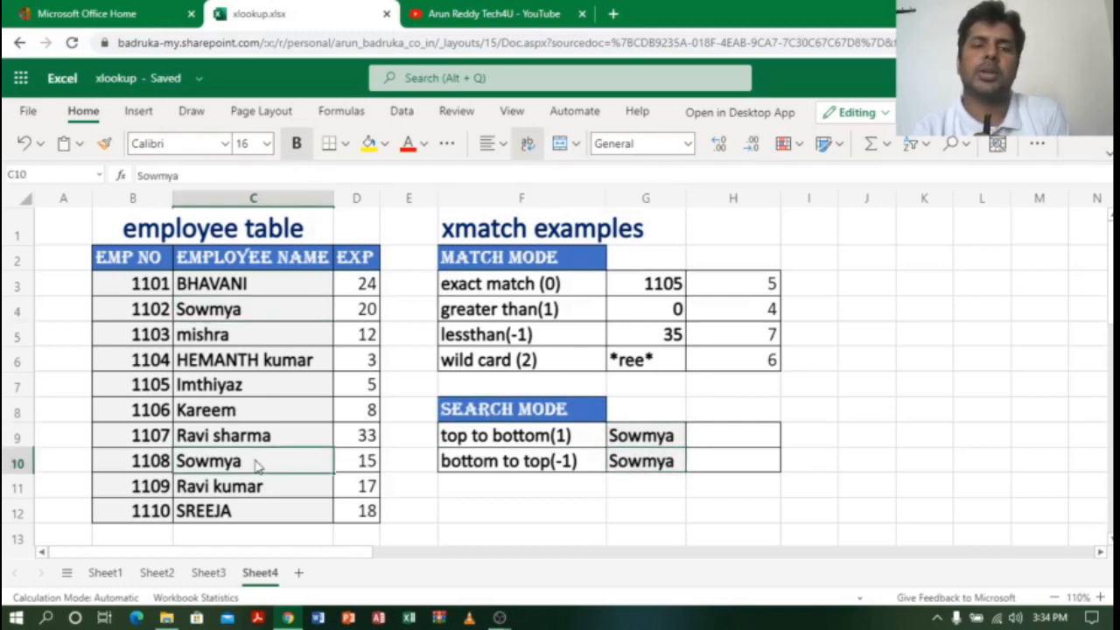
click(151, 315)
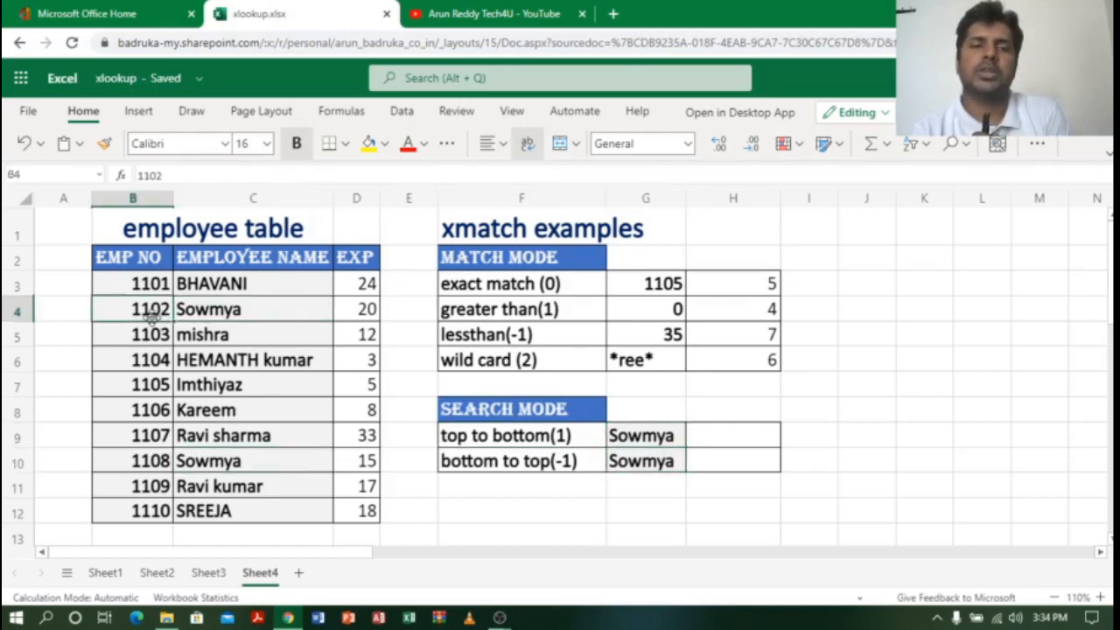
click(164, 465)
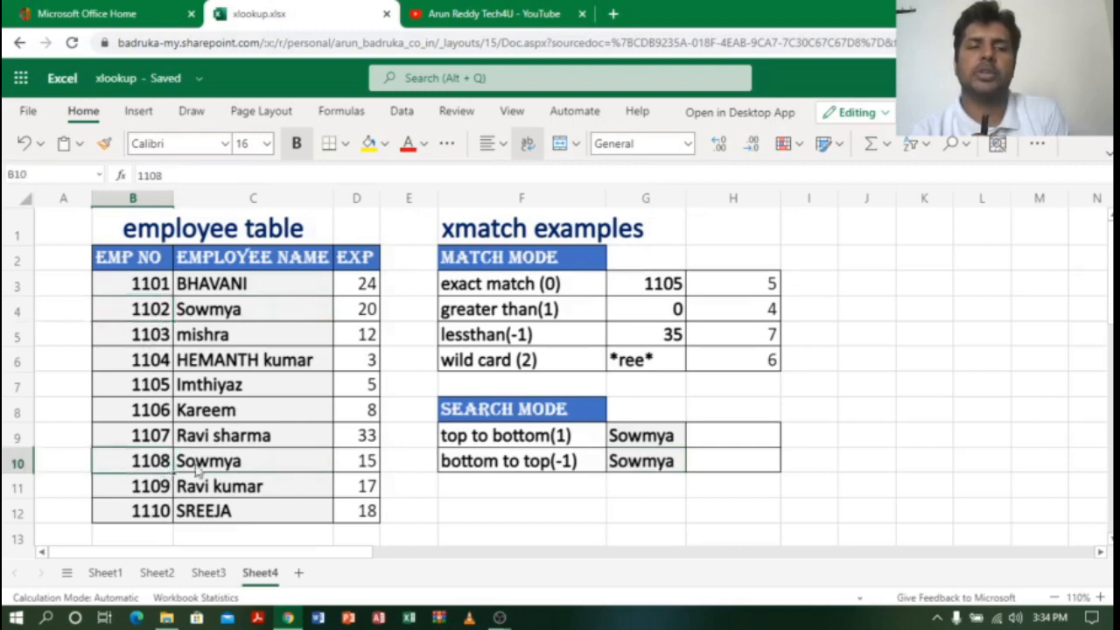
click(256, 471)
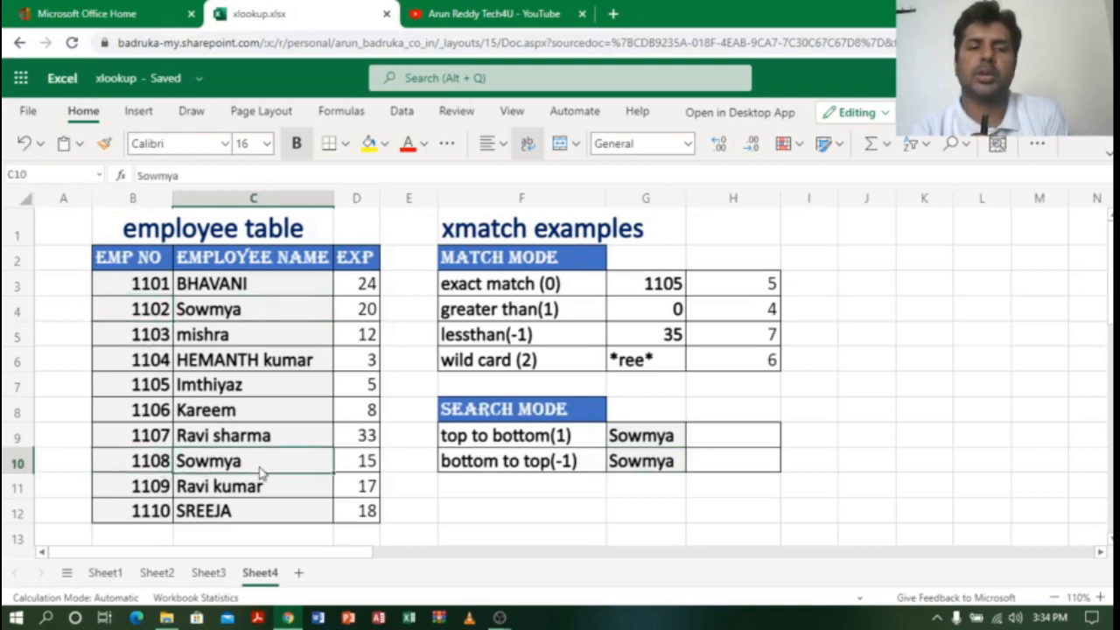
- Enter =XMATCH(G9,C3:C12,0,1) in H9 to find the lookup name's position by exact match, searching top to bottom
click(737, 439)
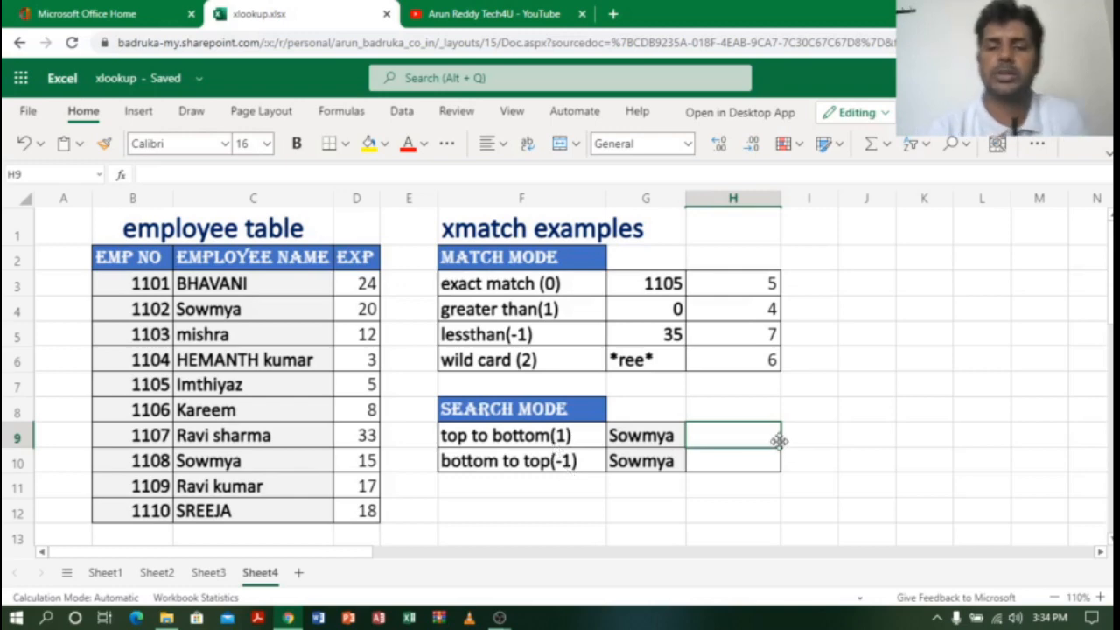
text(=x)
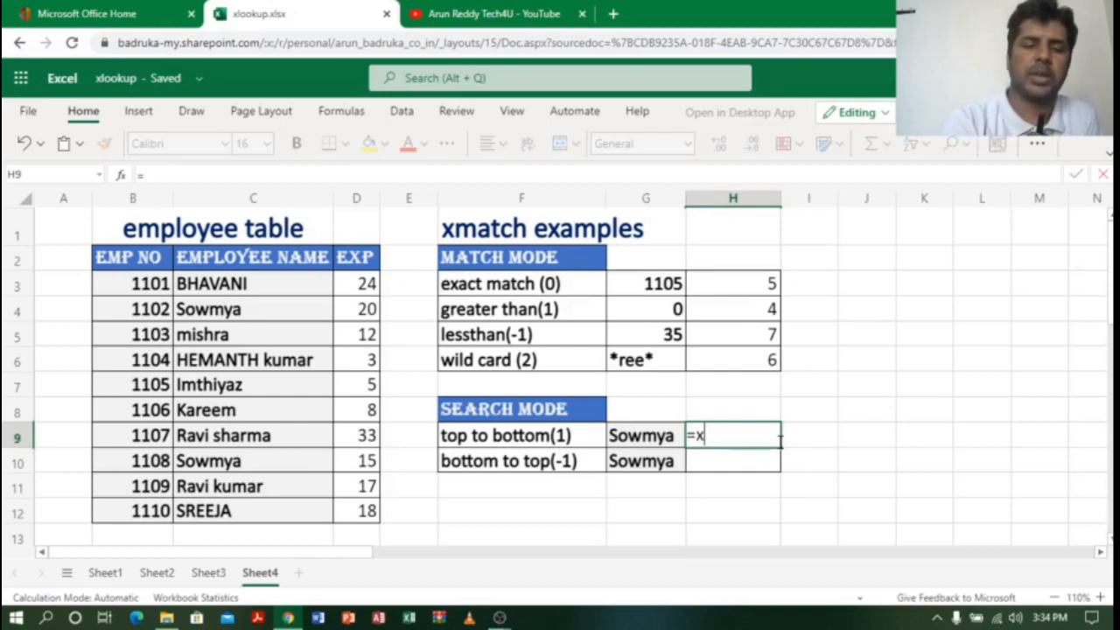
text(matc)
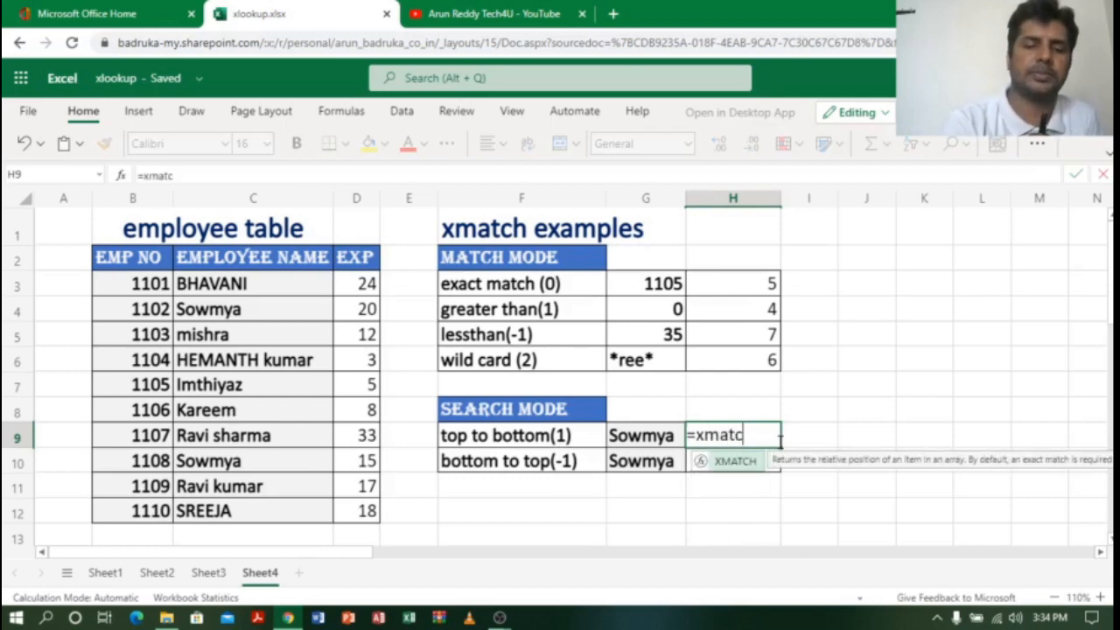
text(h()
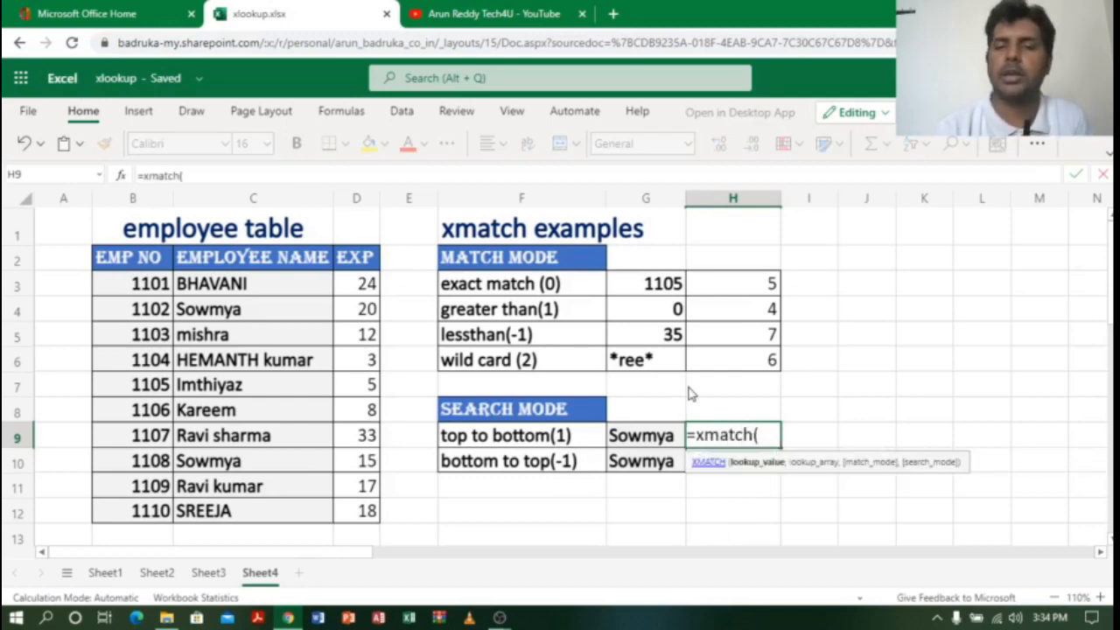
click(629, 442)
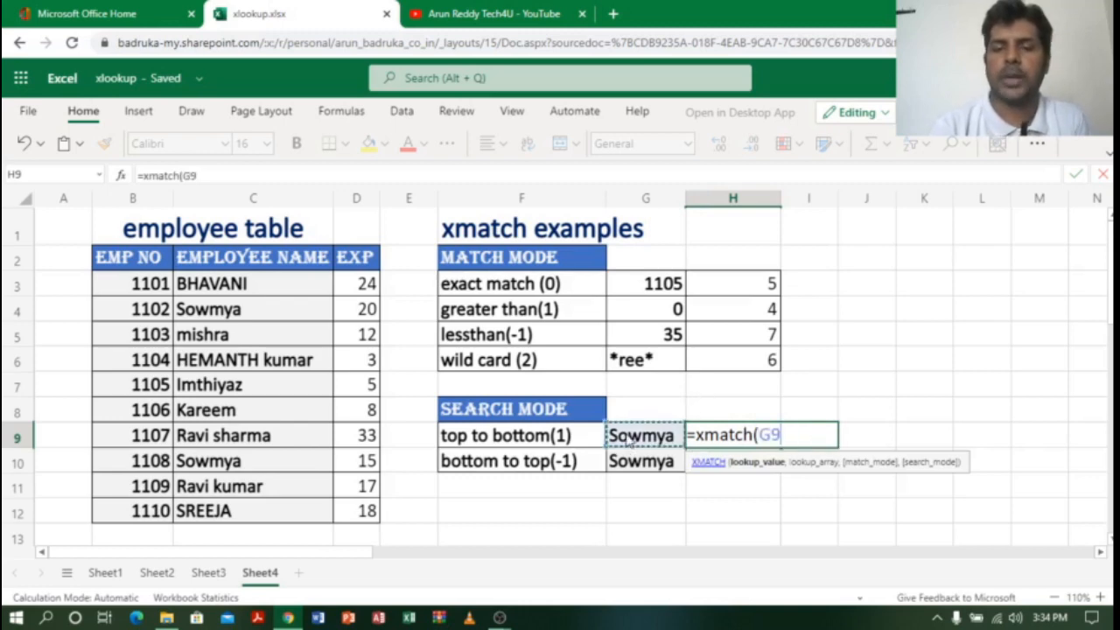
text(,)
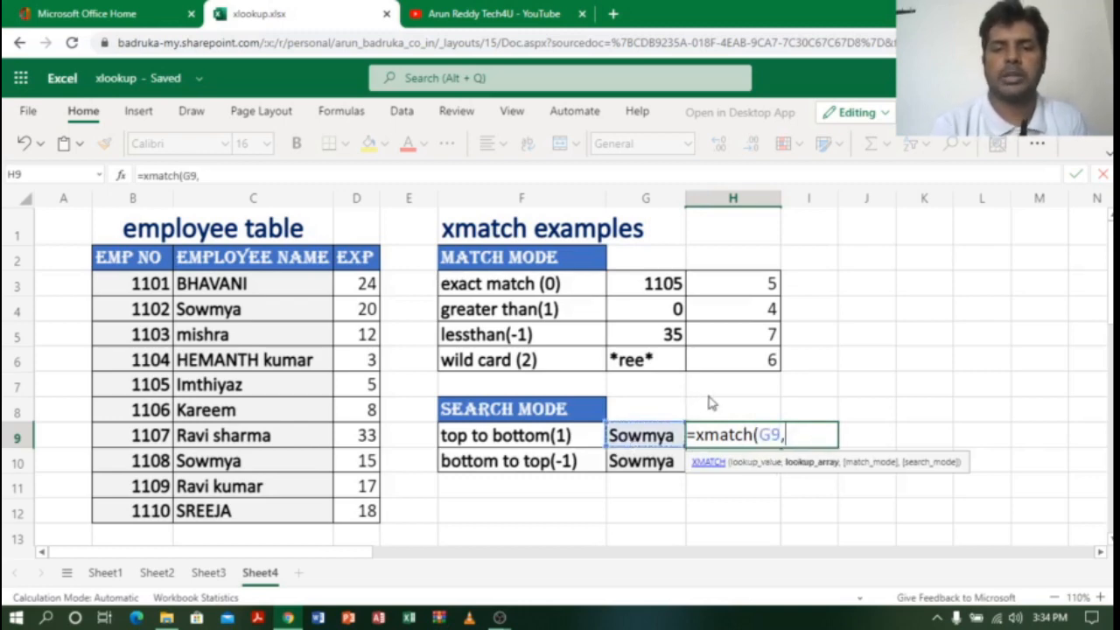
drag(224, 289, 241, 517)
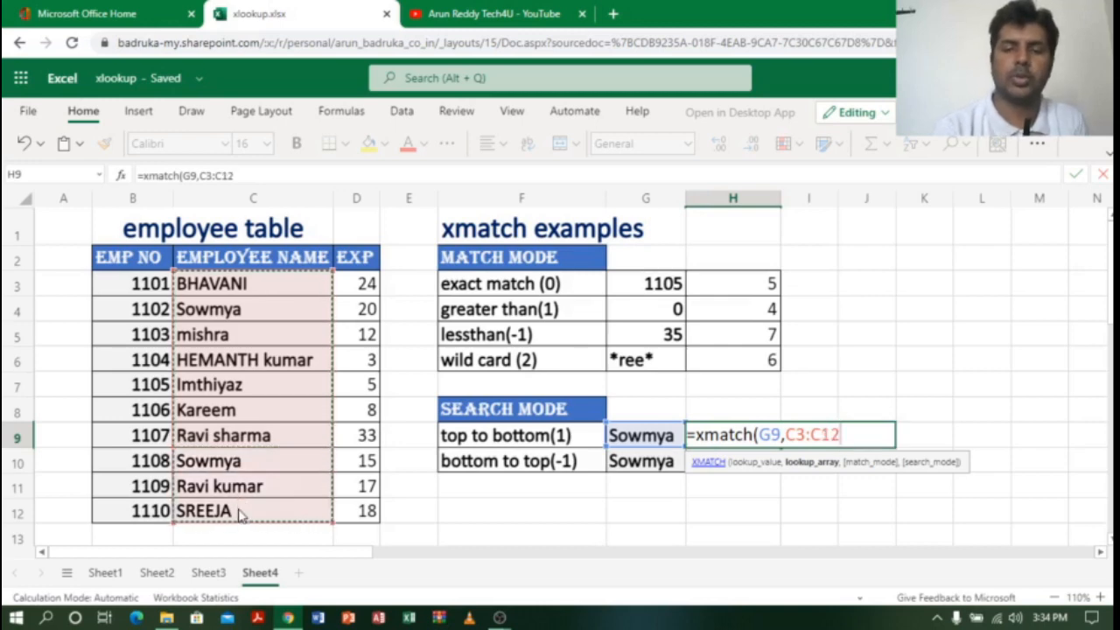
text(,)
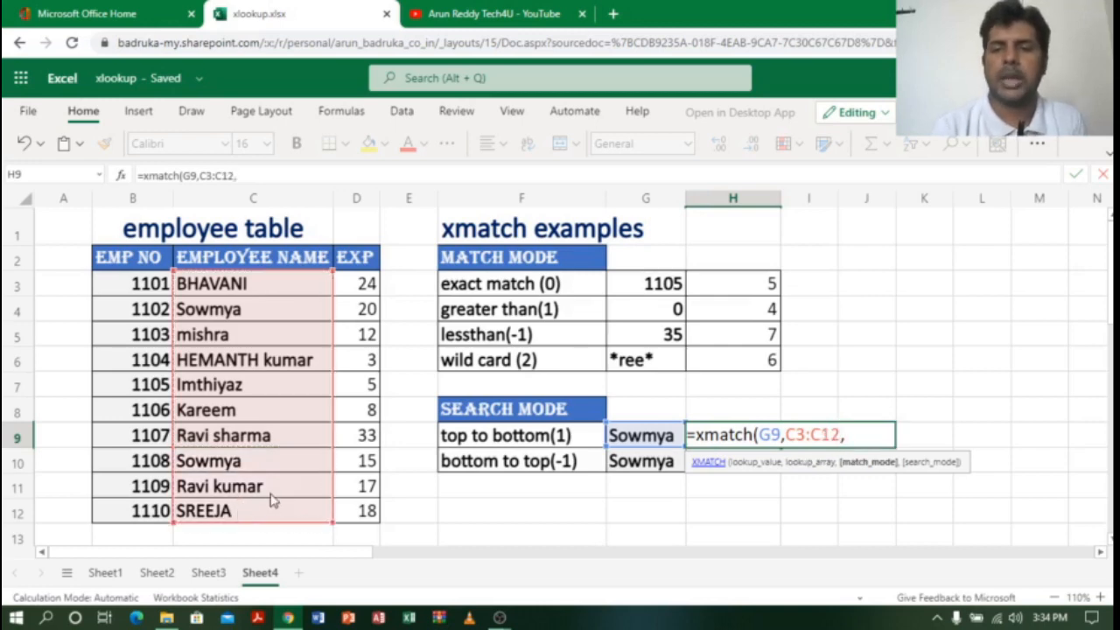
text(0,)
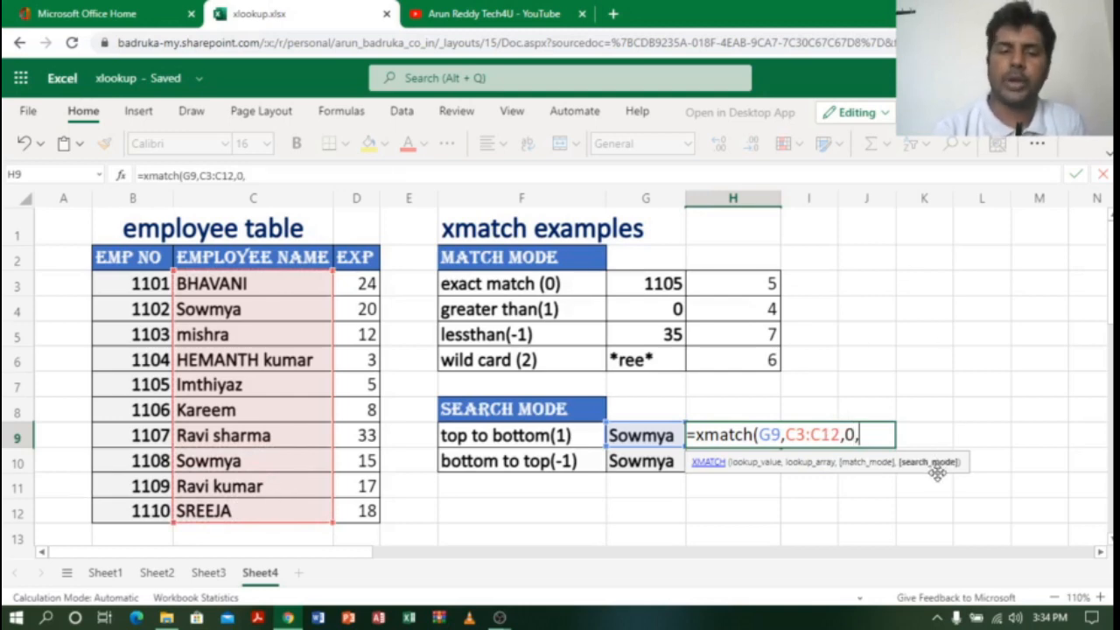
text(1)
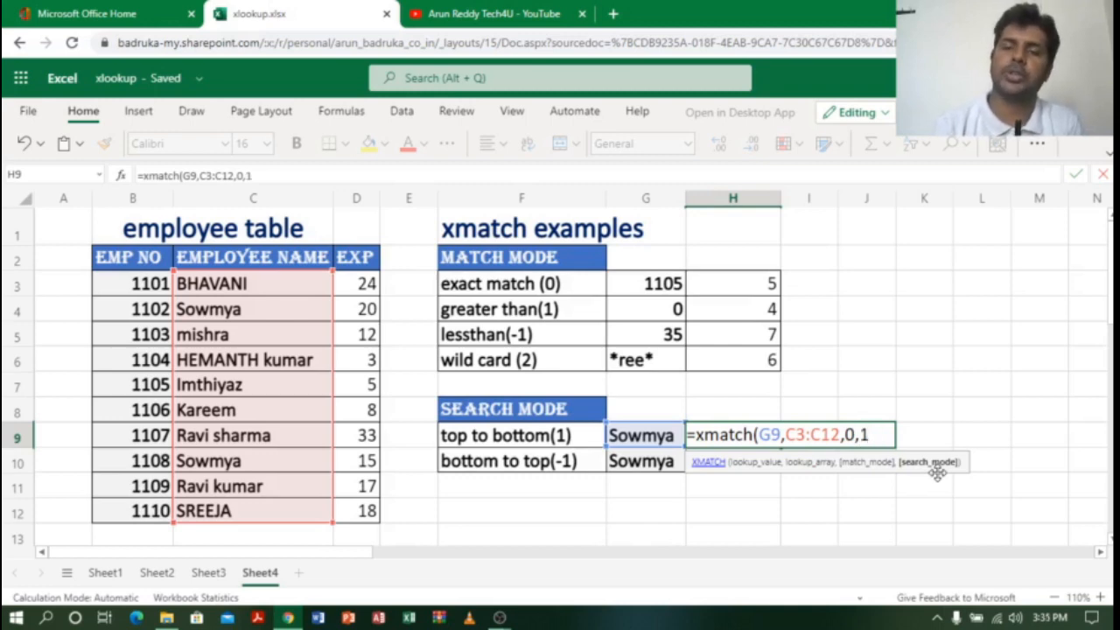
text())
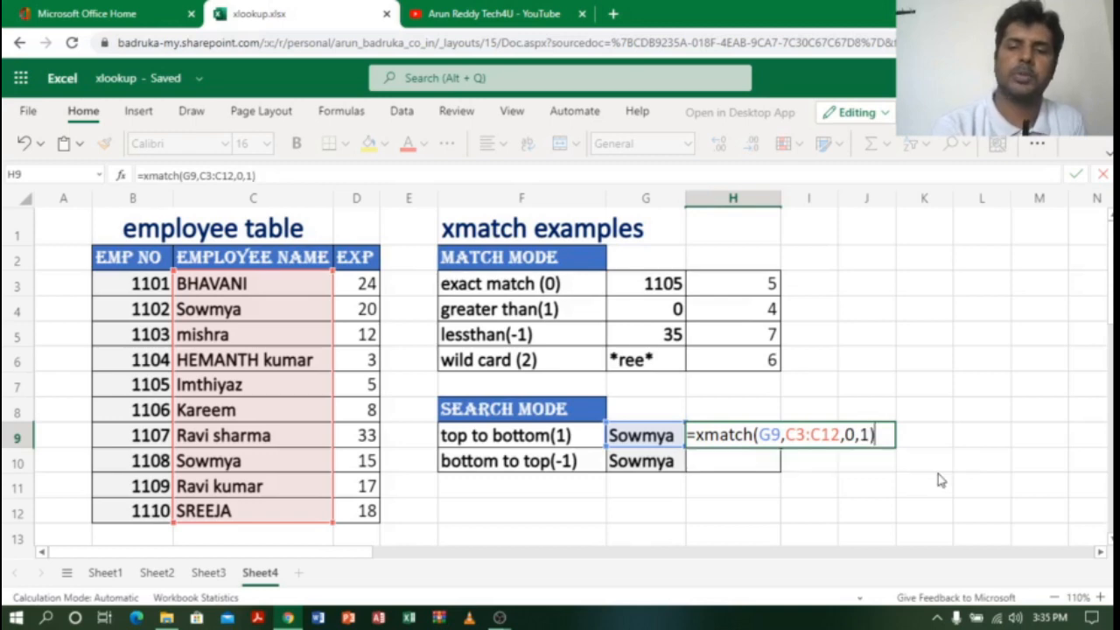
key(Return)
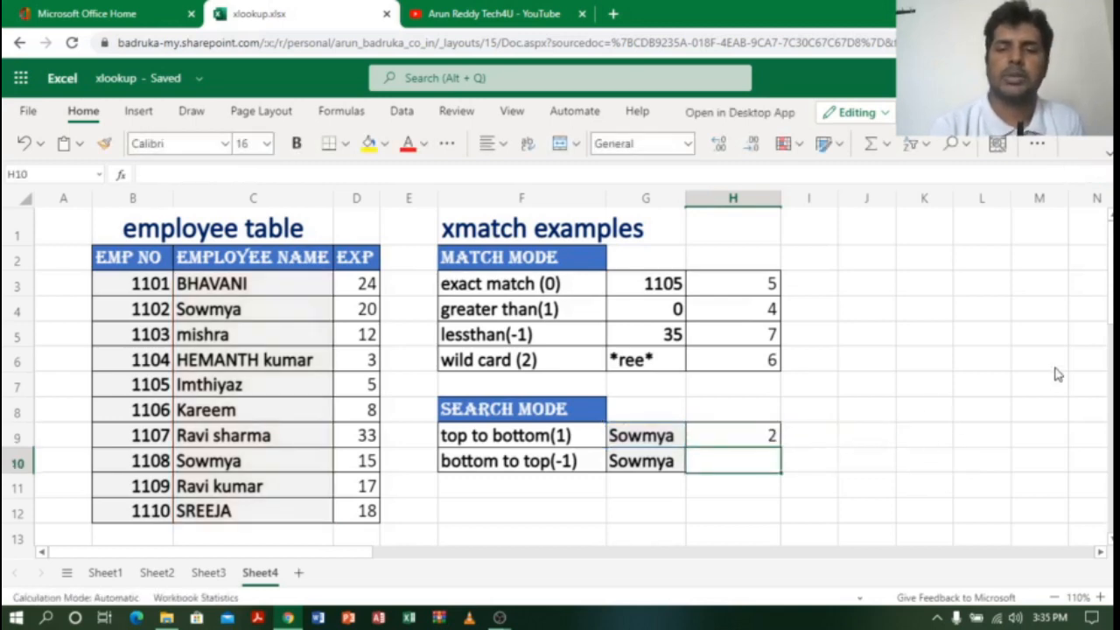
- Compare the H9 top-to-bottom result with the employee number, name and experience in row 4
click(762, 441)
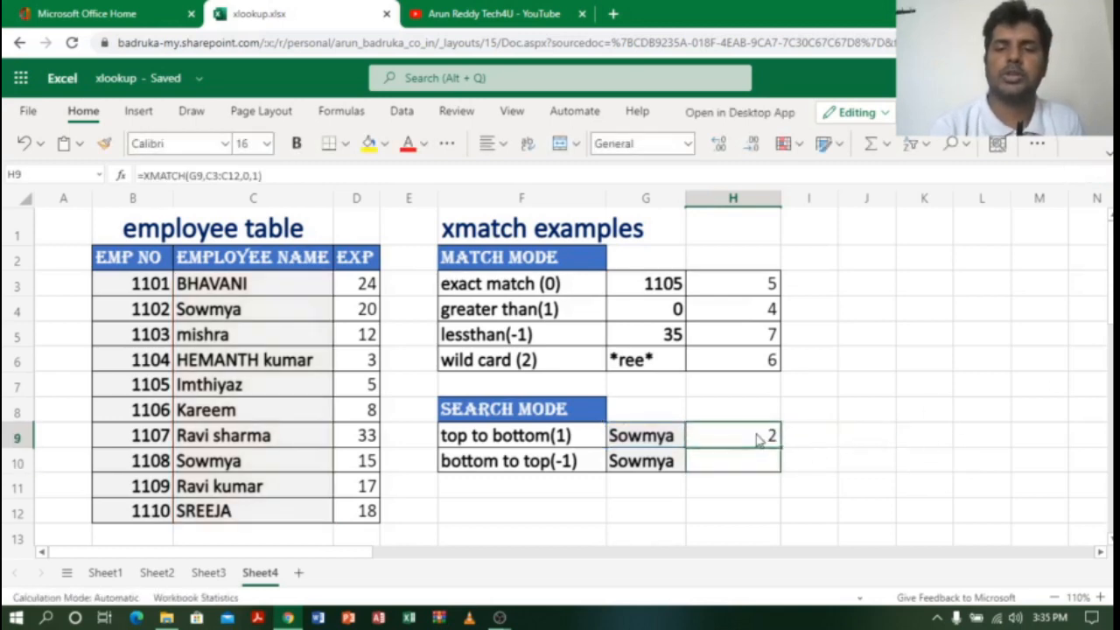
click(364, 313)
click(151, 311)
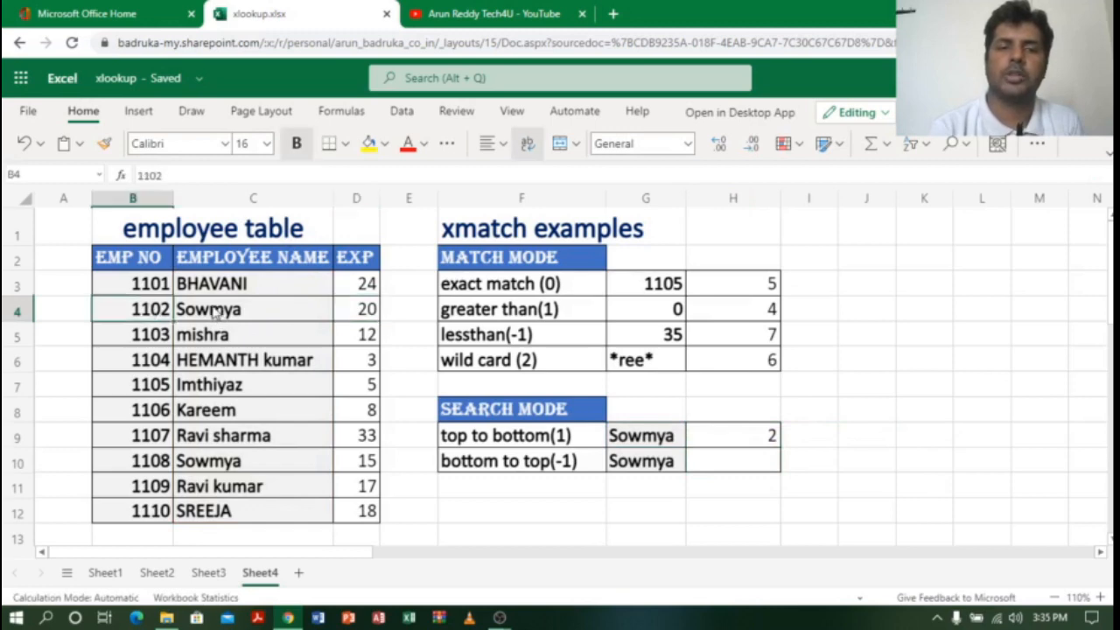
click(217, 315)
click(373, 314)
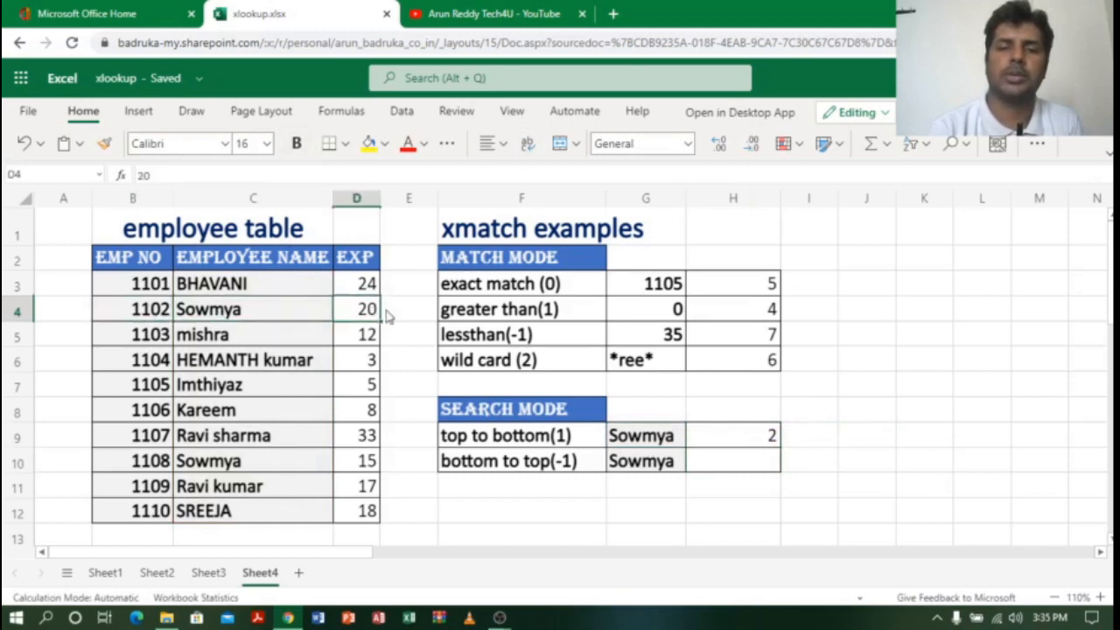
- Enter =XMATCH(G10,C3:C12,0,-1) in H10 to find the lookup name's position by exact match, searching bottom to top
click(754, 461)
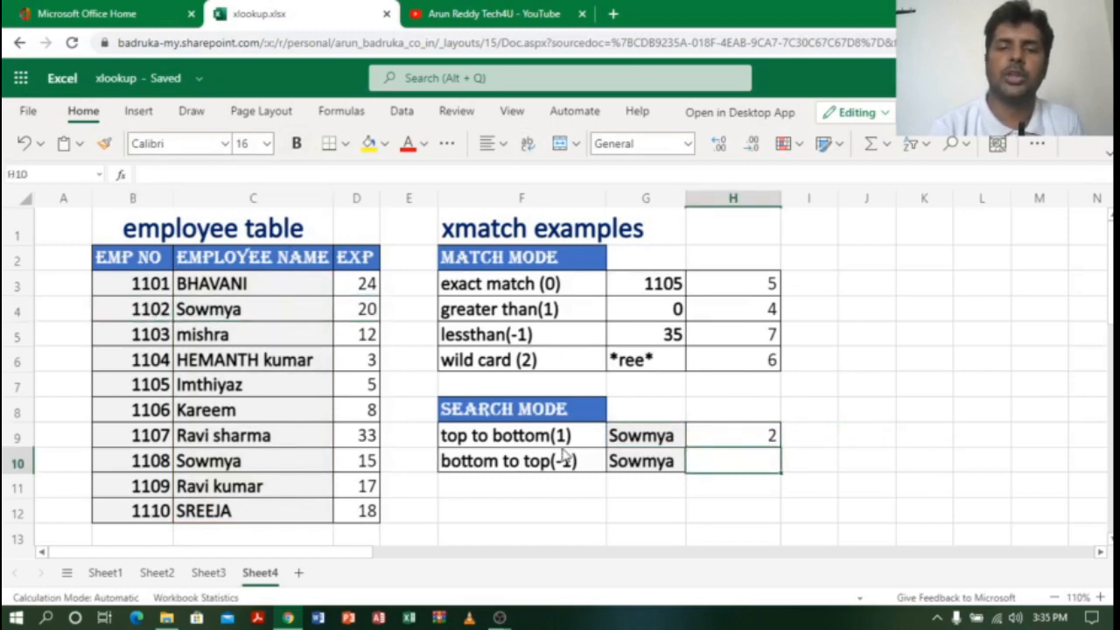
text(=)
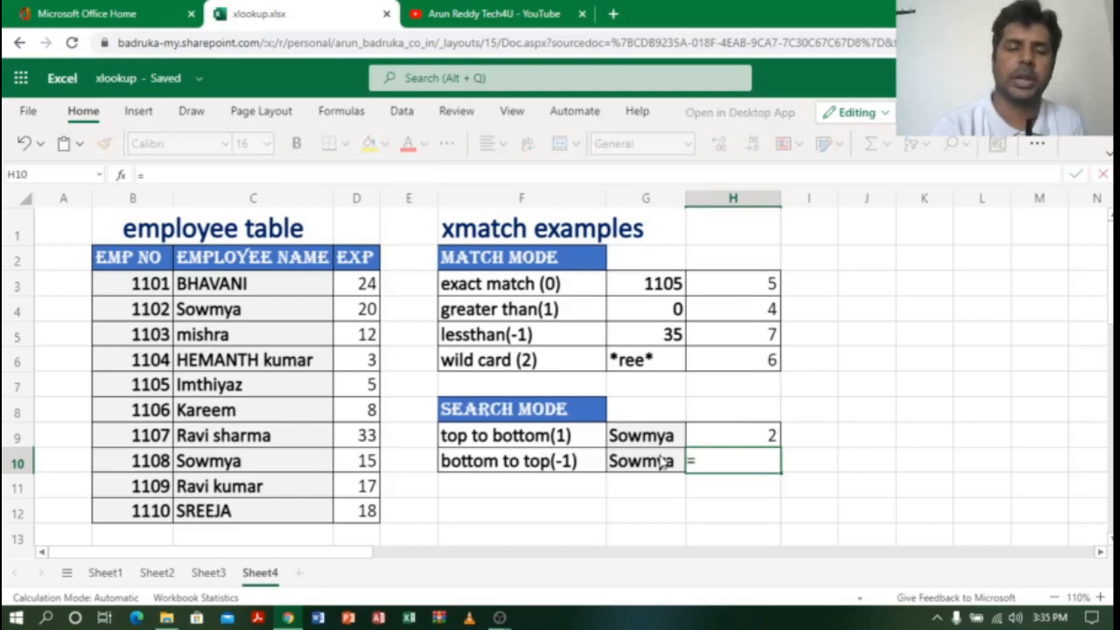
text(xmatc)
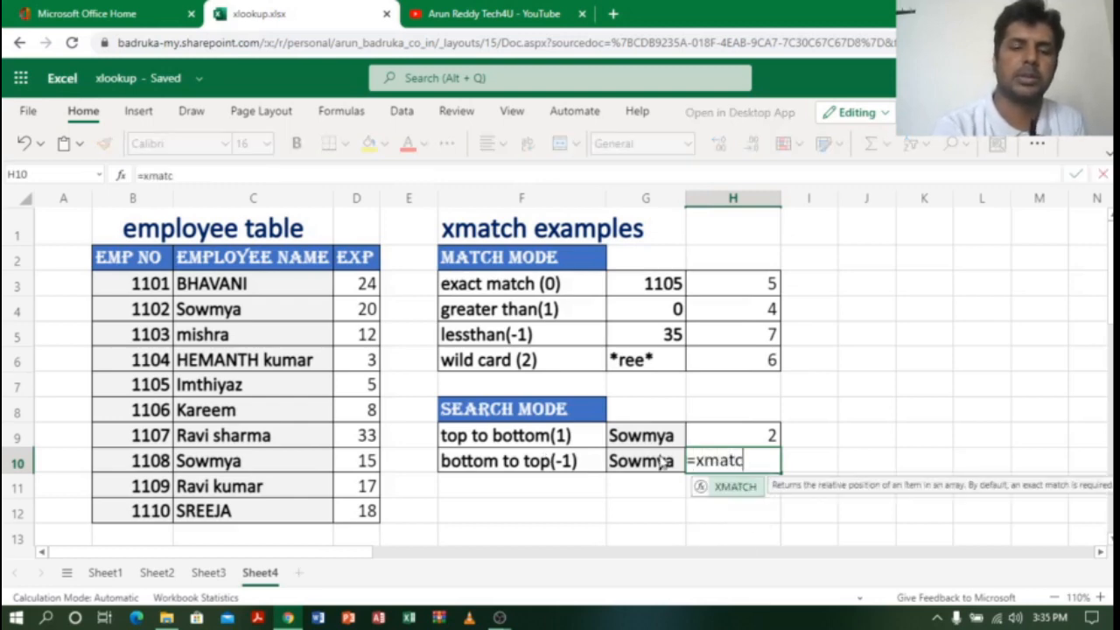
text(h()
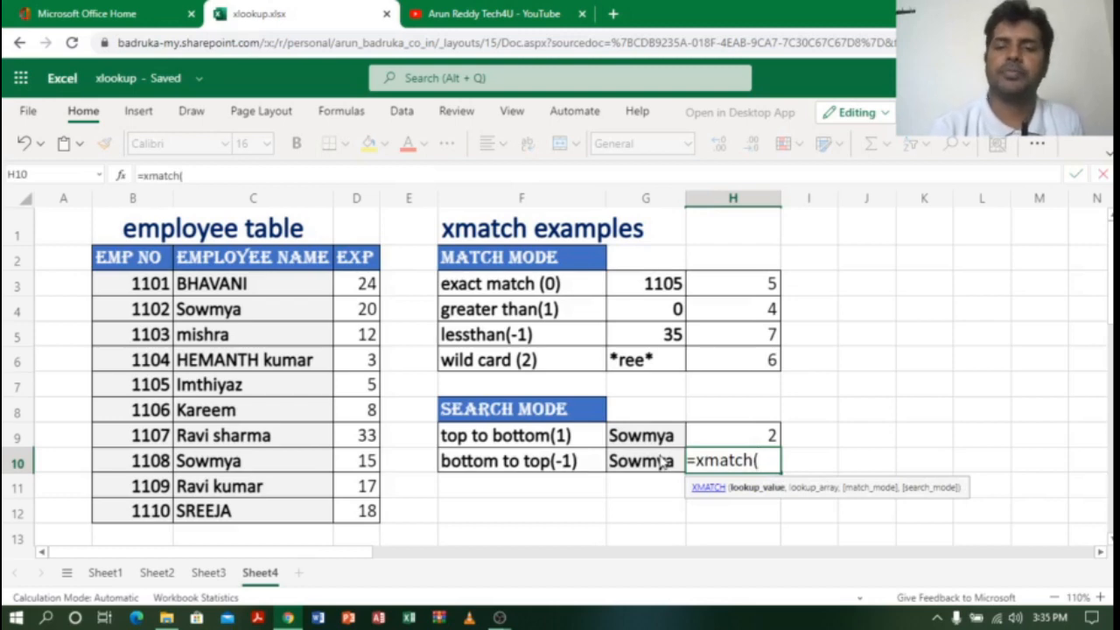
click(662, 462)
text(,)
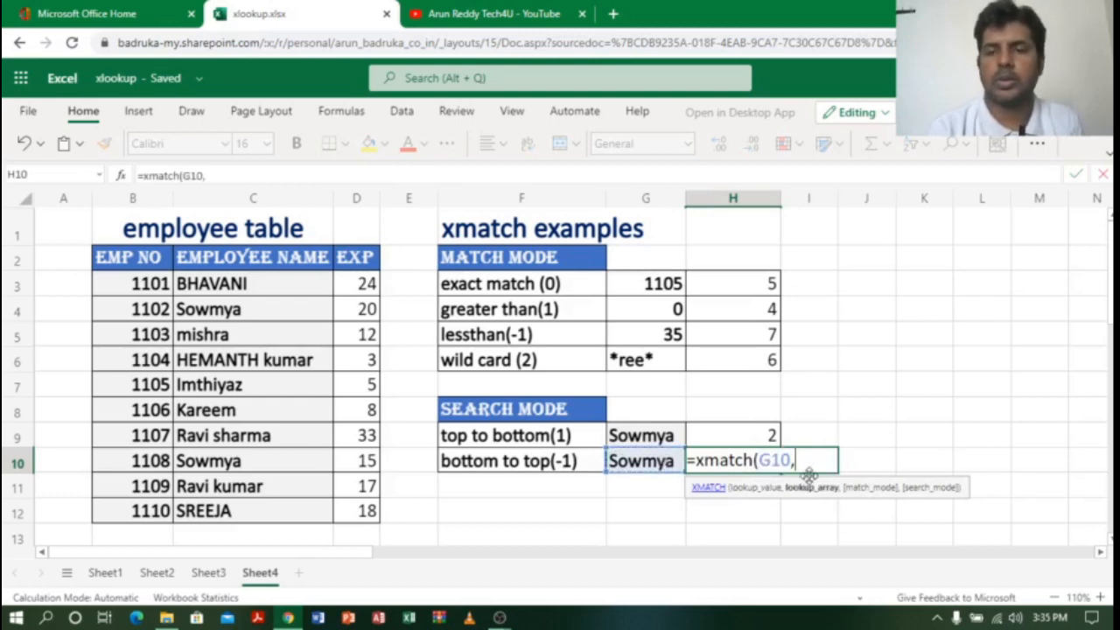
drag(231, 289, 250, 515)
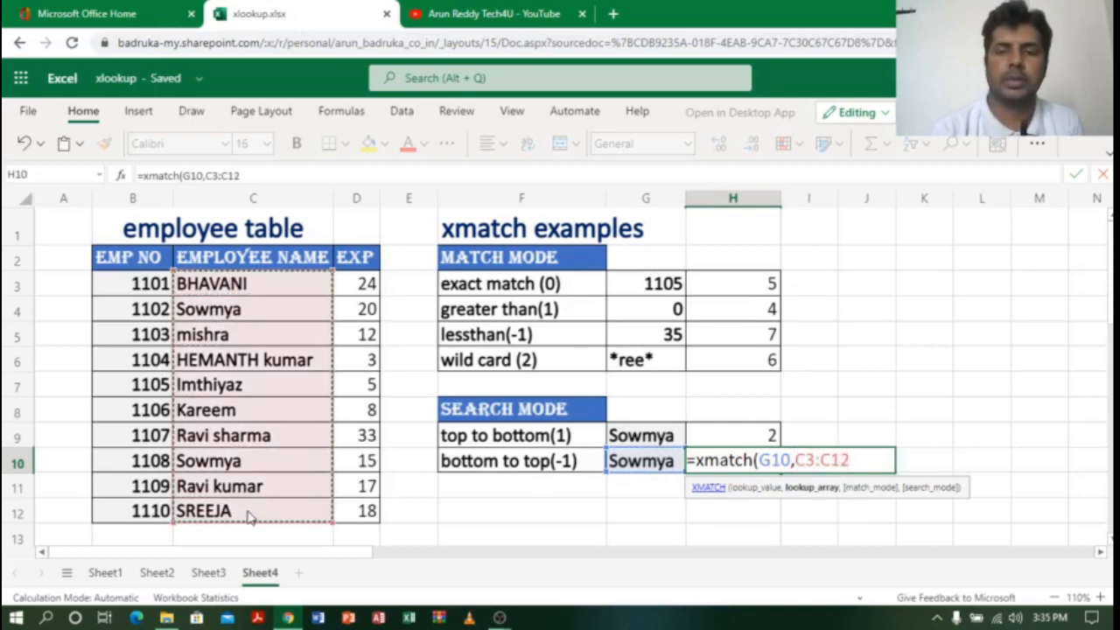
text(,0,)
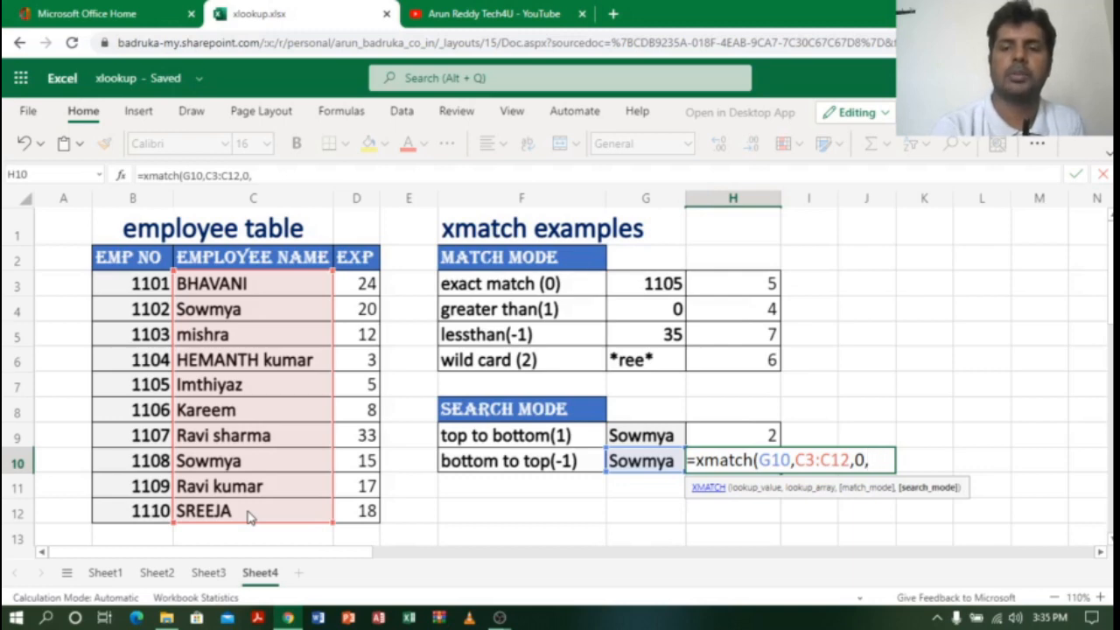
text(-1))
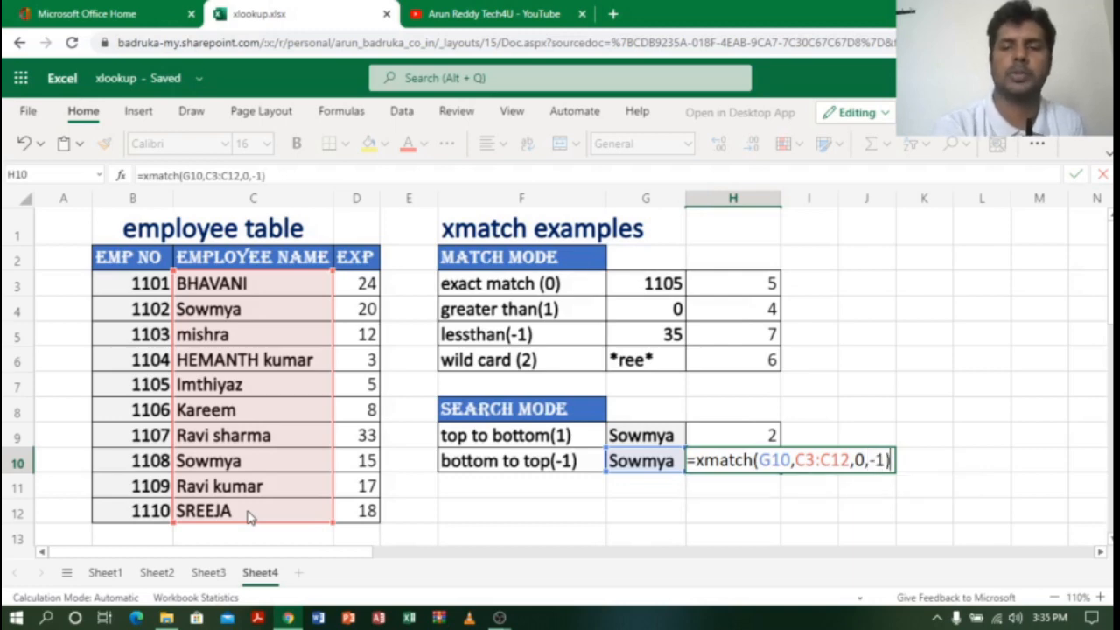
key(Return)
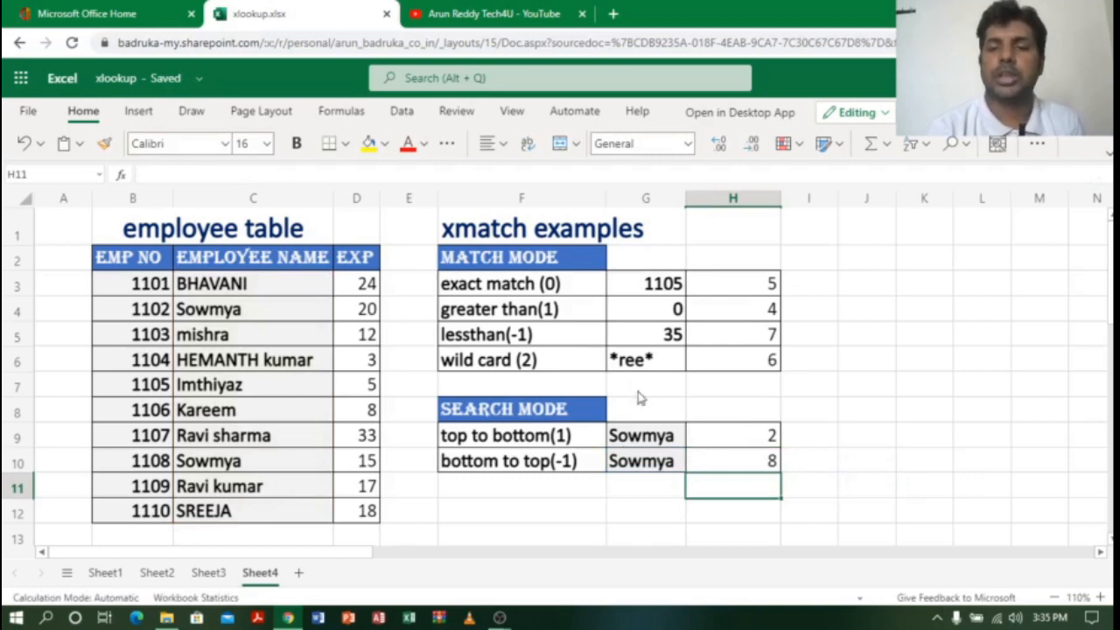
- Check the duplicate name's two entries in rows 4 and 10 of the employee table against the lookup name in G9
click(154, 468)
click(229, 469)
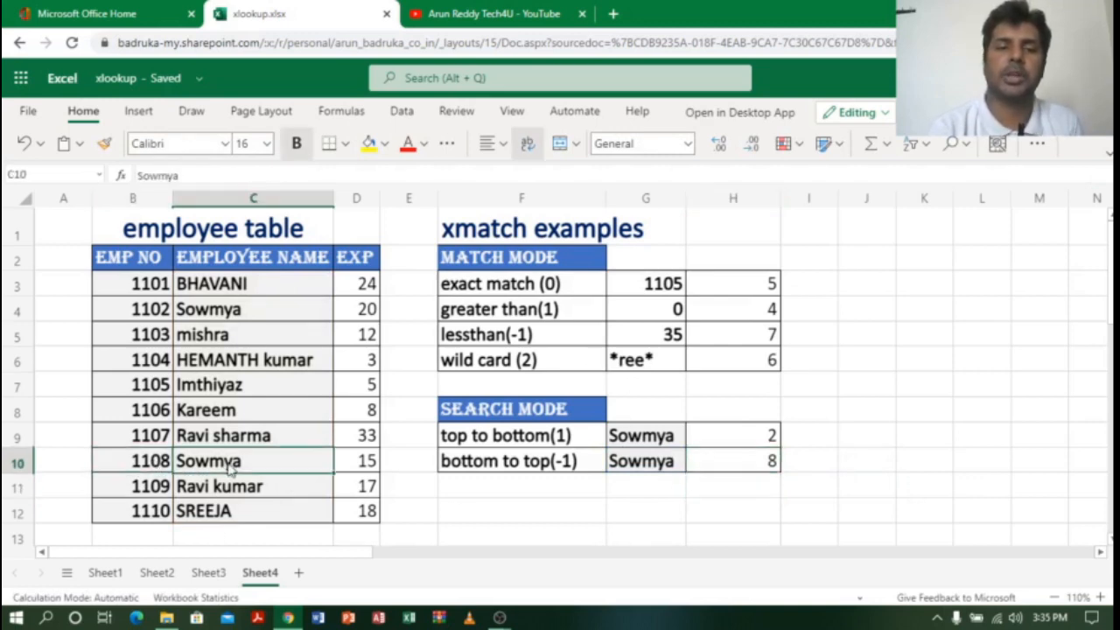
click(674, 437)
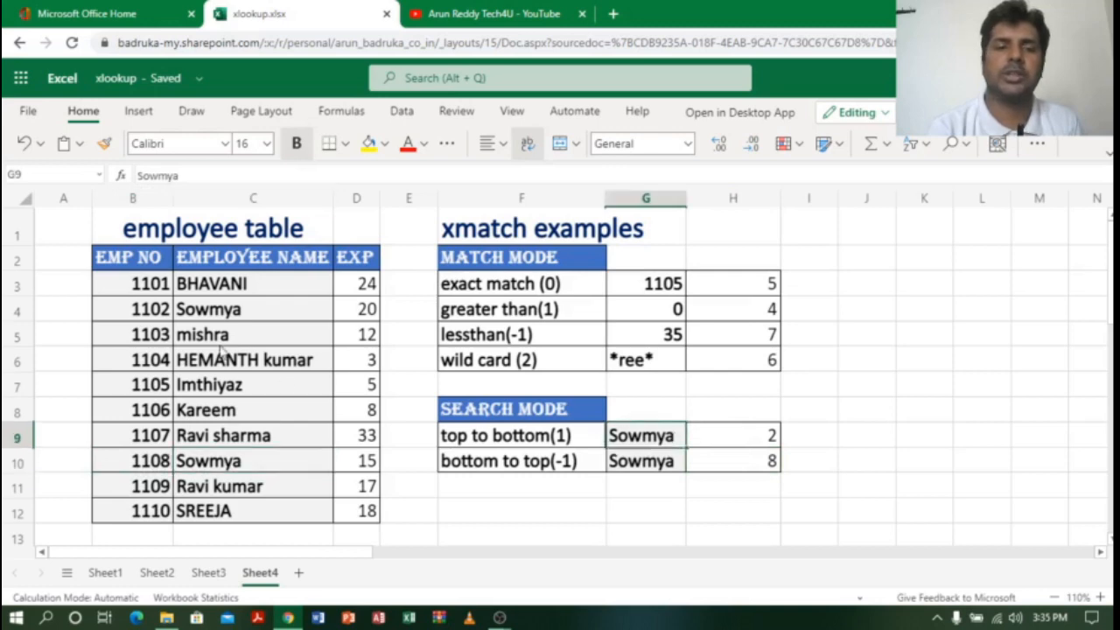
drag(162, 321, 250, 320)
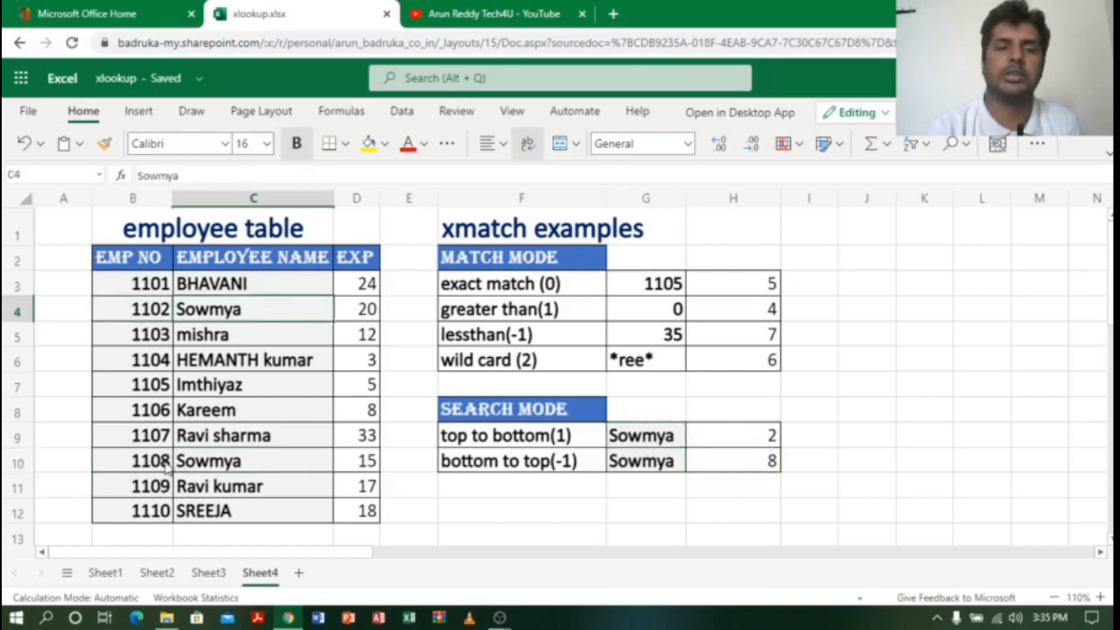
drag(167, 468, 245, 467)
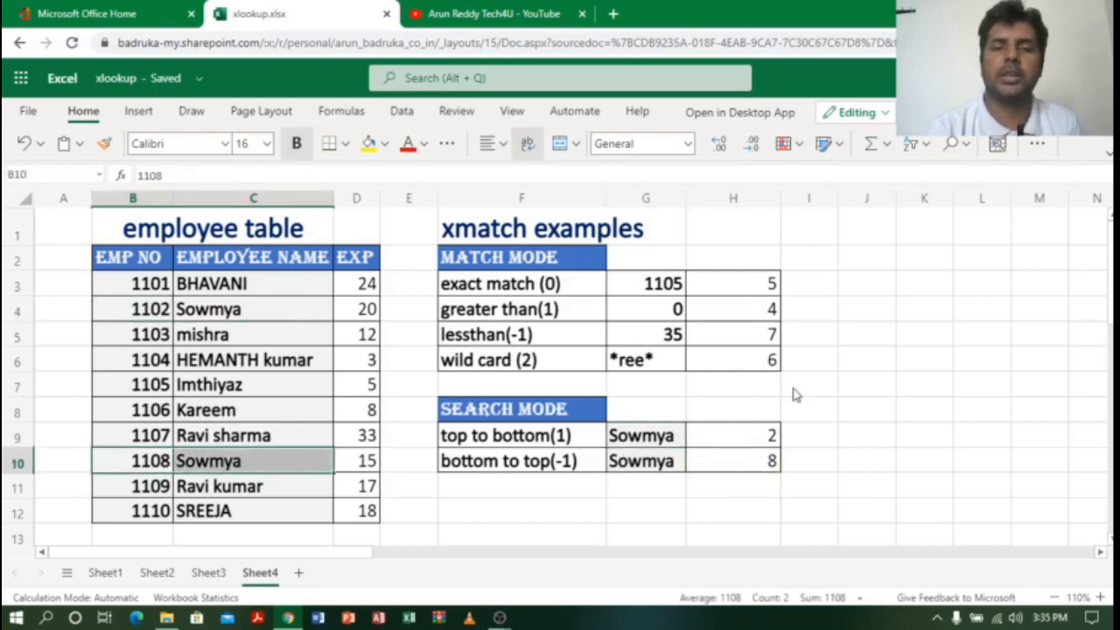
- Compare the top to bottom(1) and bottom to top(-1) results in H9 and H10 with their labels in F9 and F10
click(567, 444)
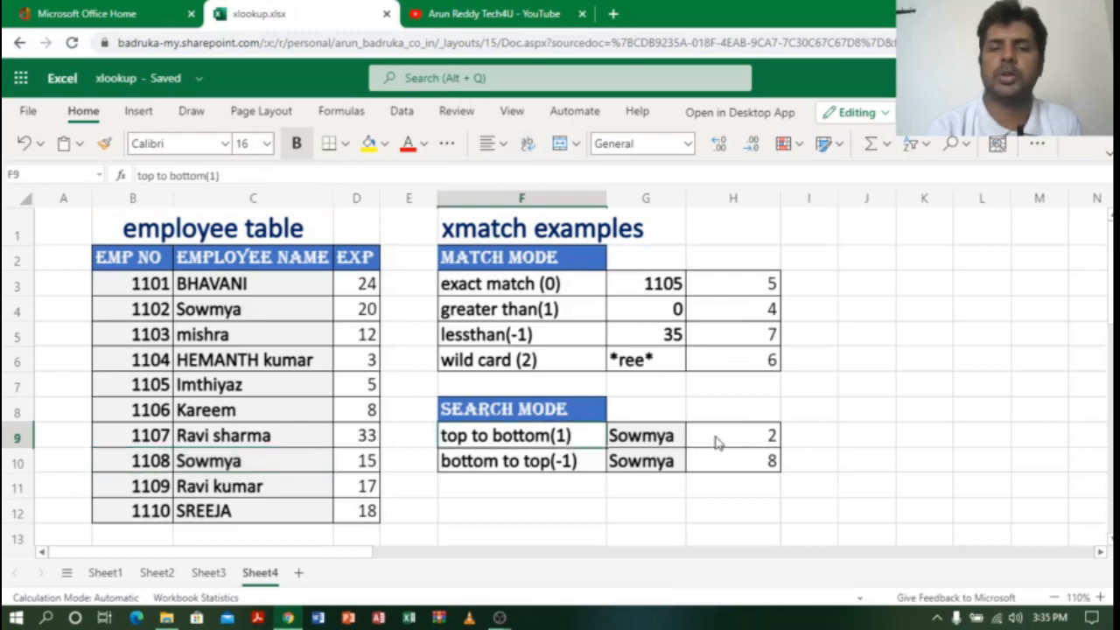
click(743, 444)
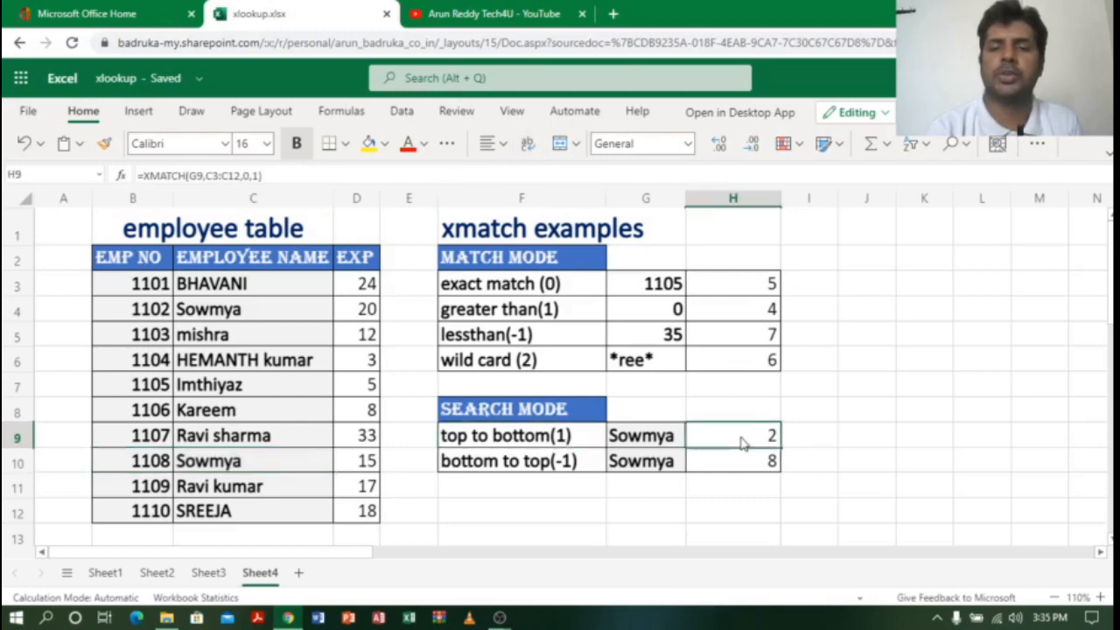
click(569, 466)
click(760, 460)
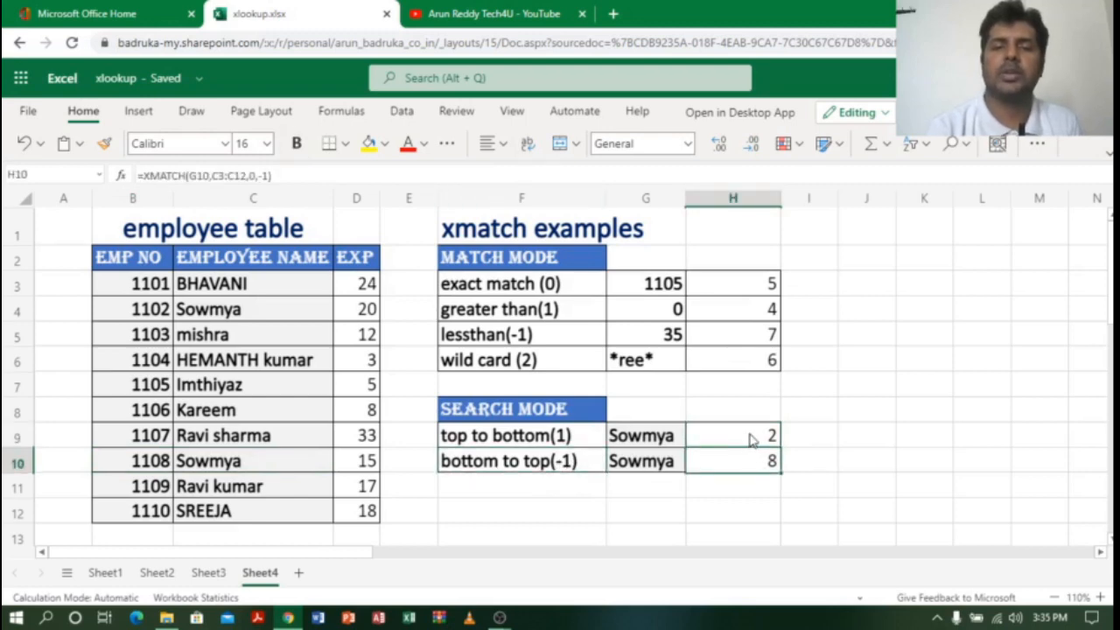
drag(751, 440, 761, 458)
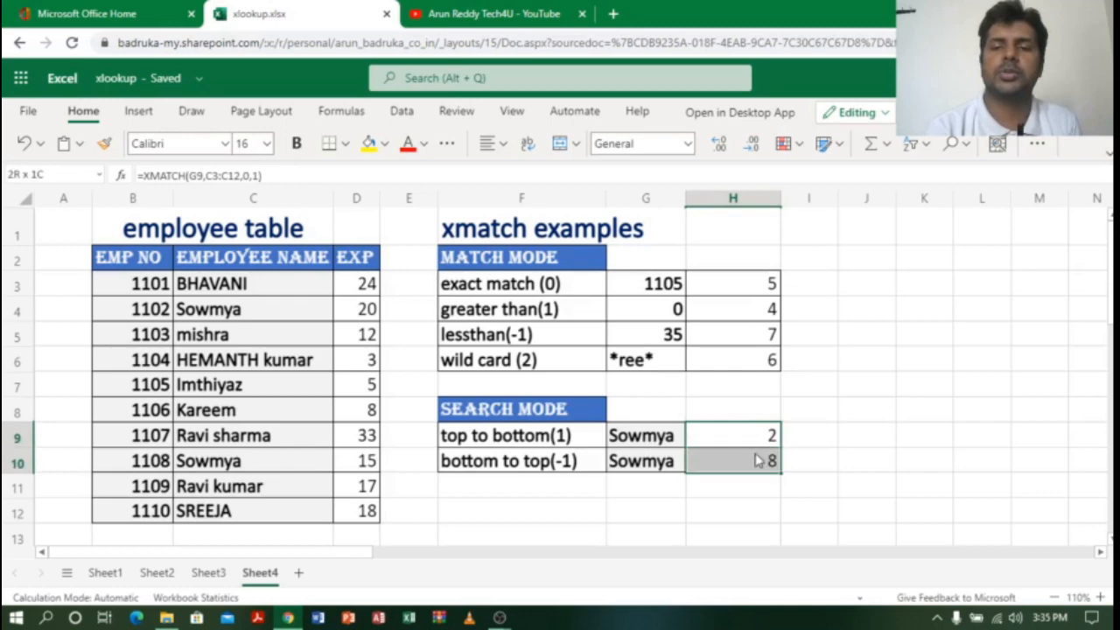
click(937, 371)
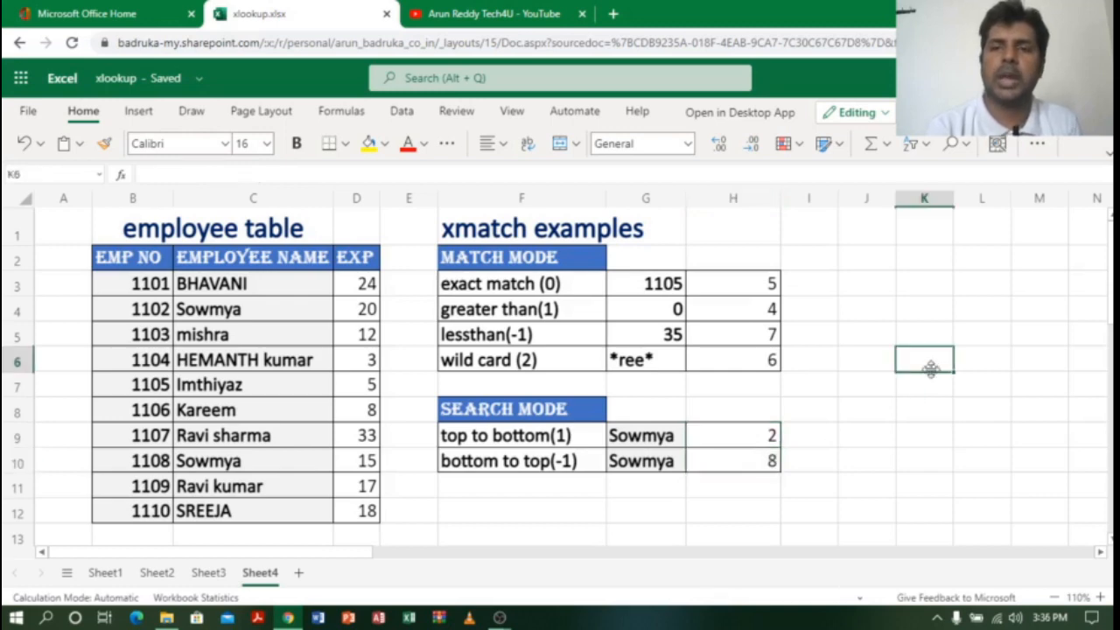